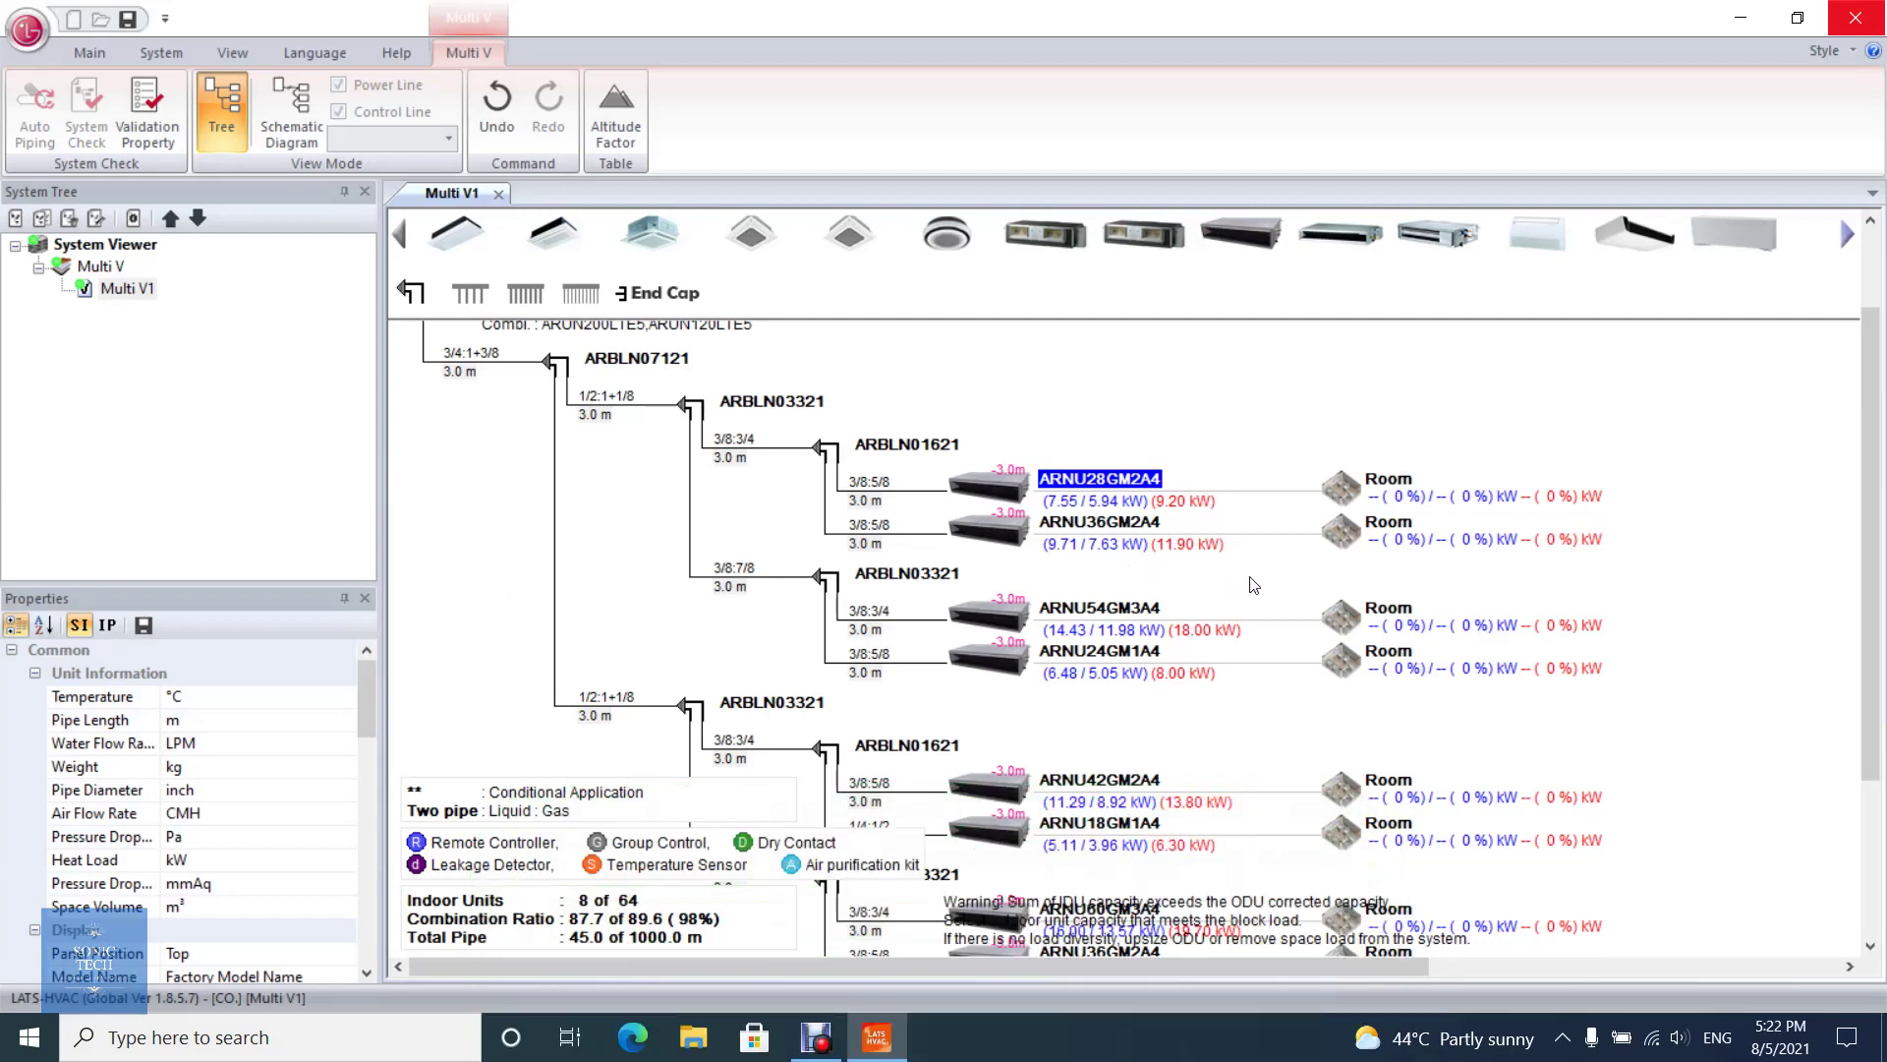
Open the load dialog for the ARNU28GM2A4 unit's room, then close it.
click(1382, 483)
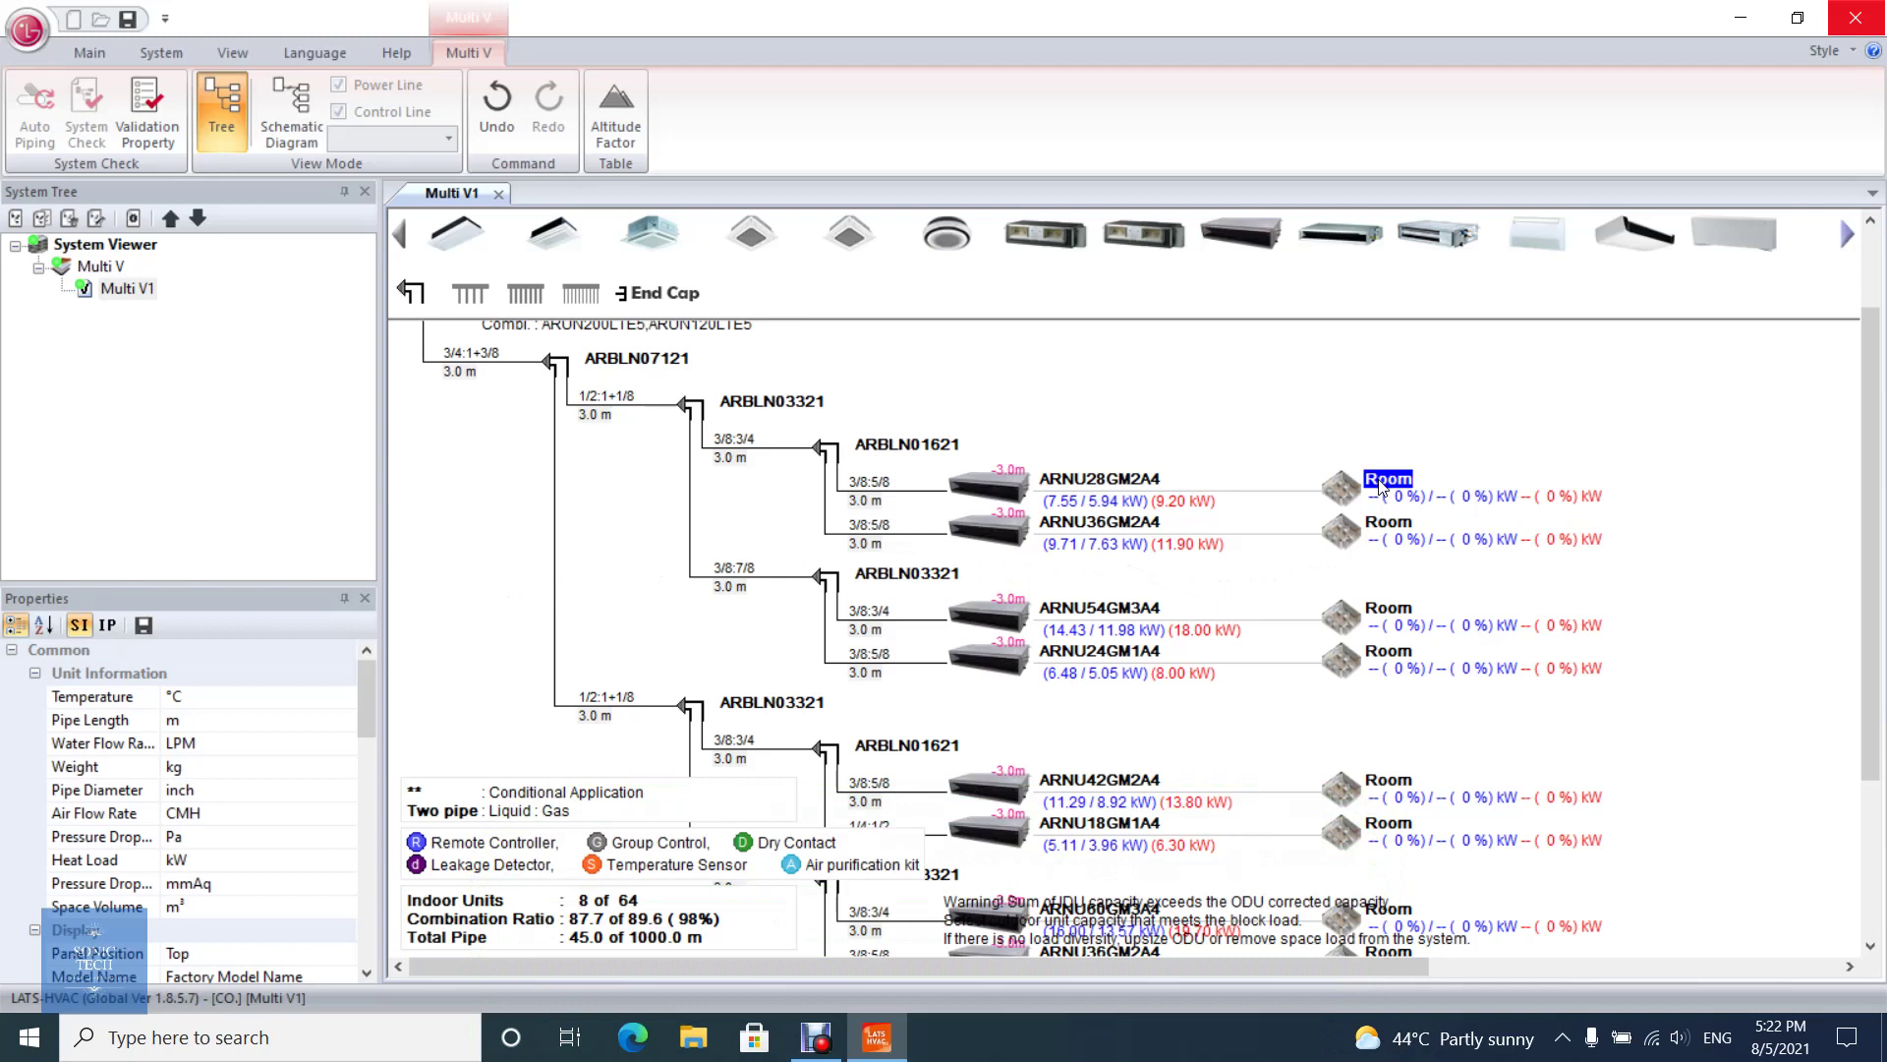
double_click(1382, 485)
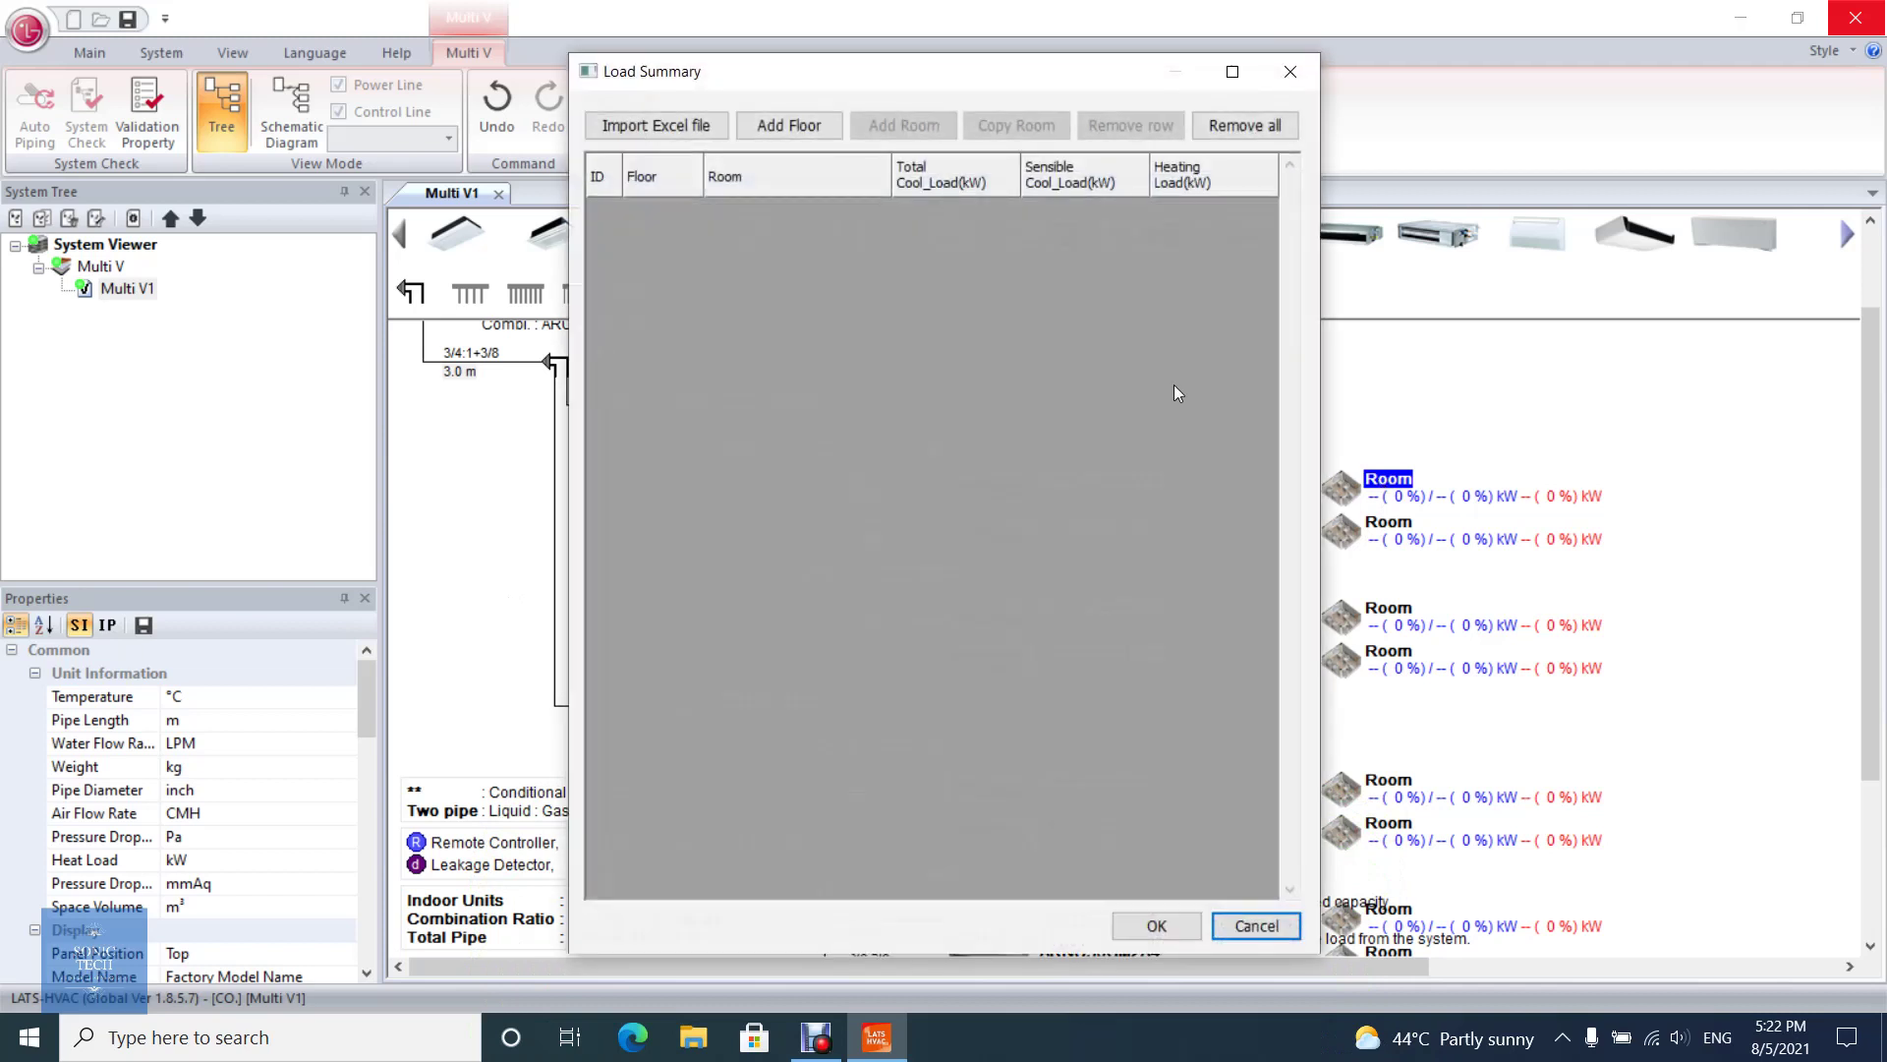
click(1288, 69)
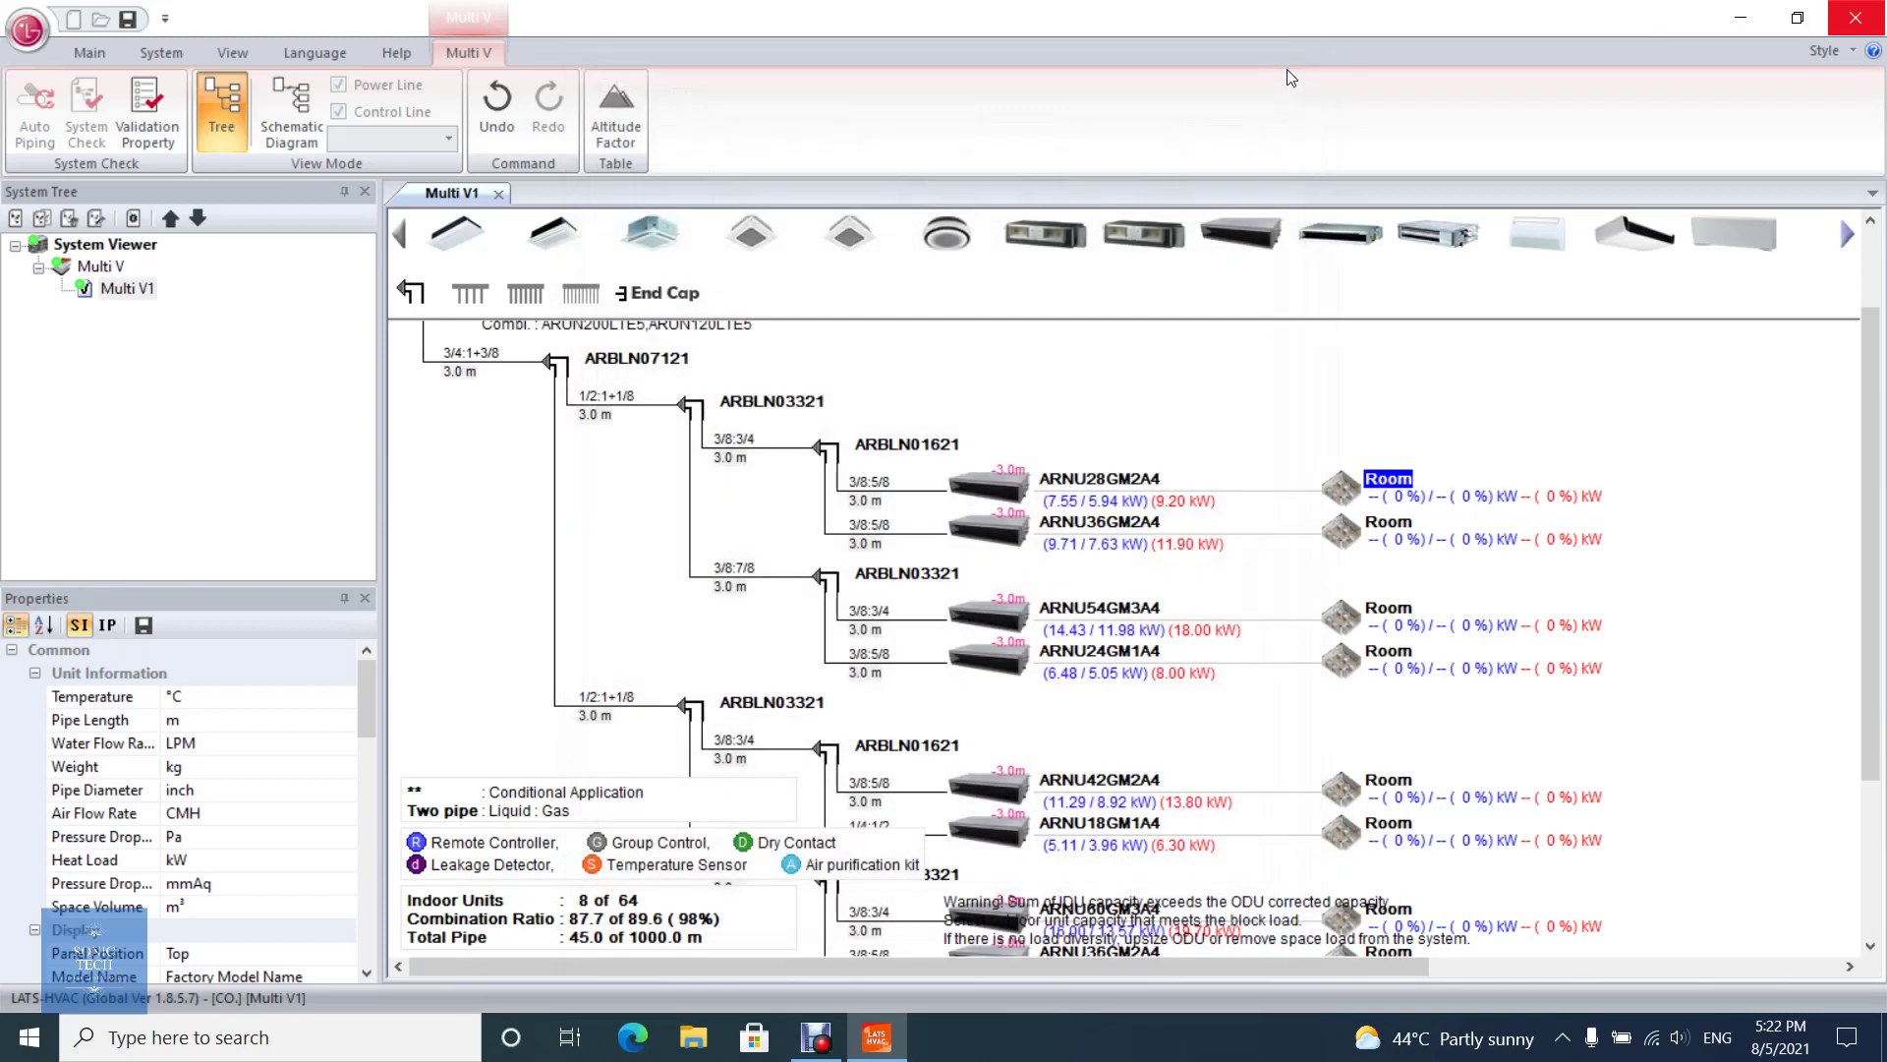
Open the project Load Summary table and add Floor001 with Room001.
click(108, 59)
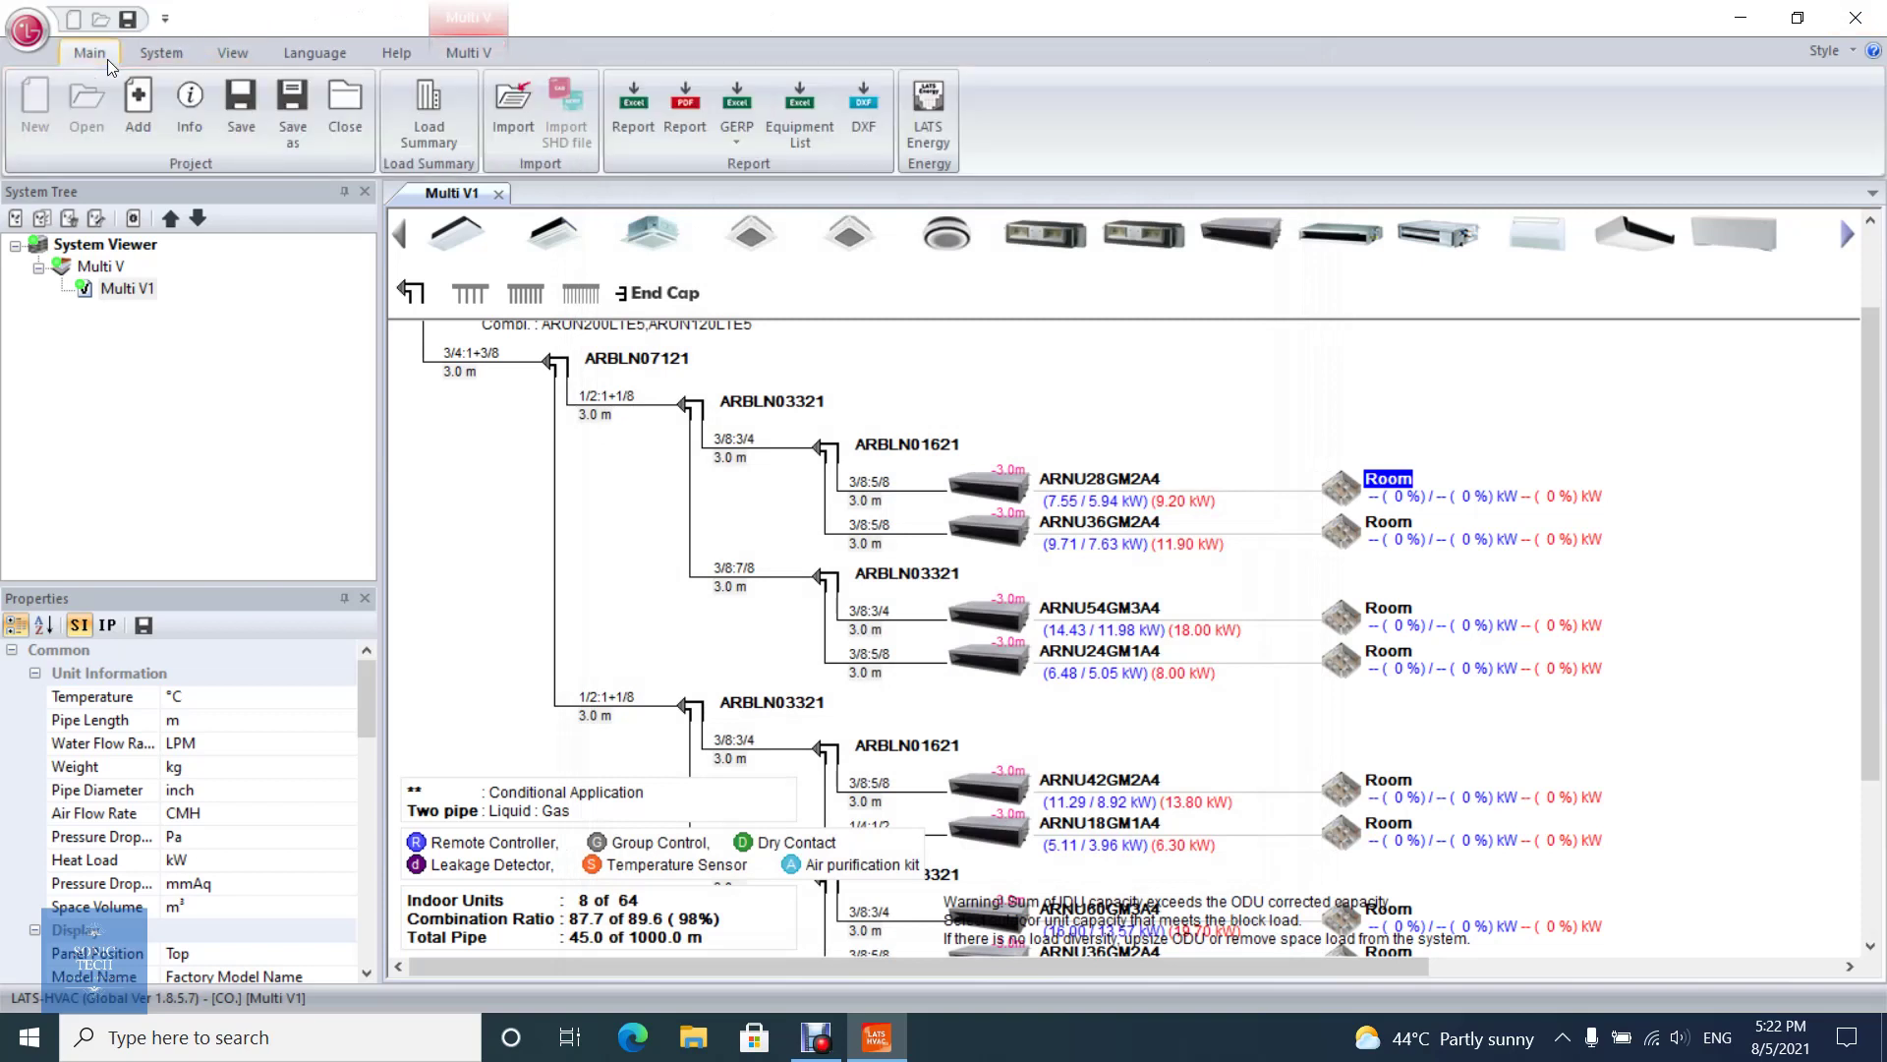
click(427, 125)
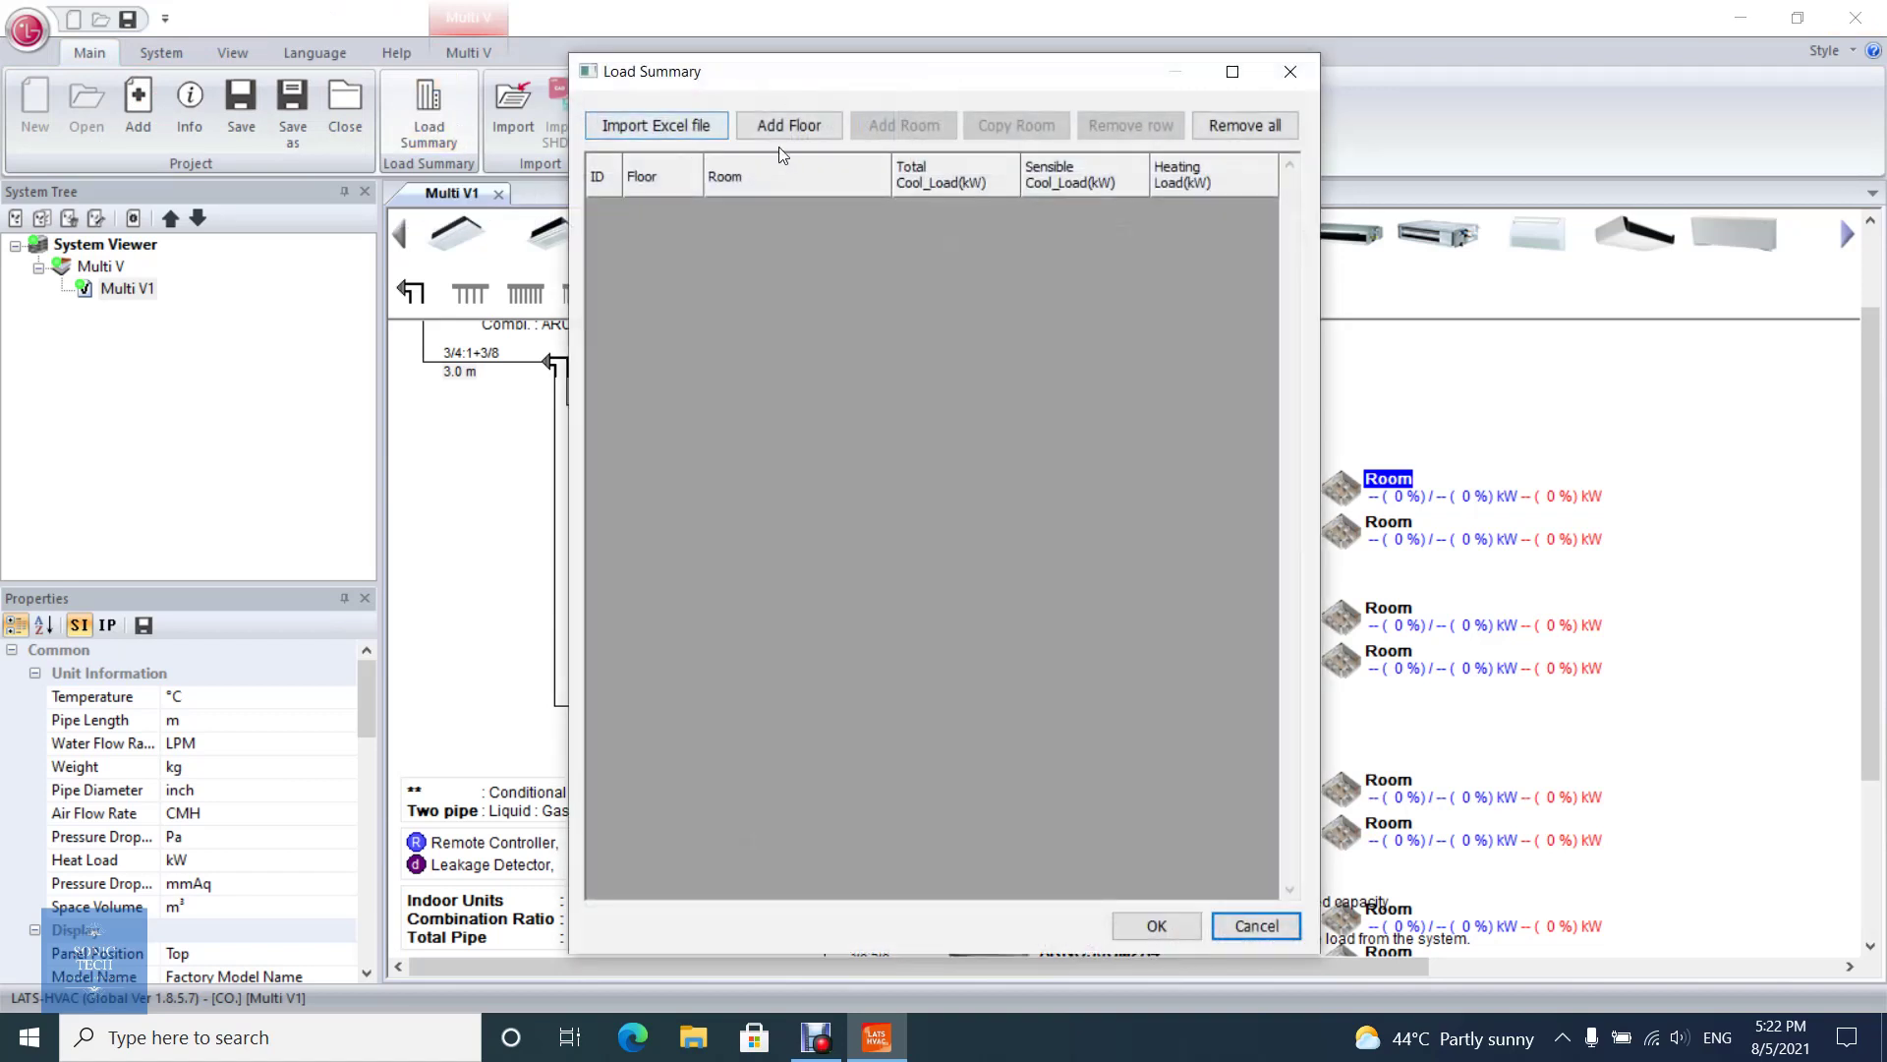
drag(853, 92, 634, 110)
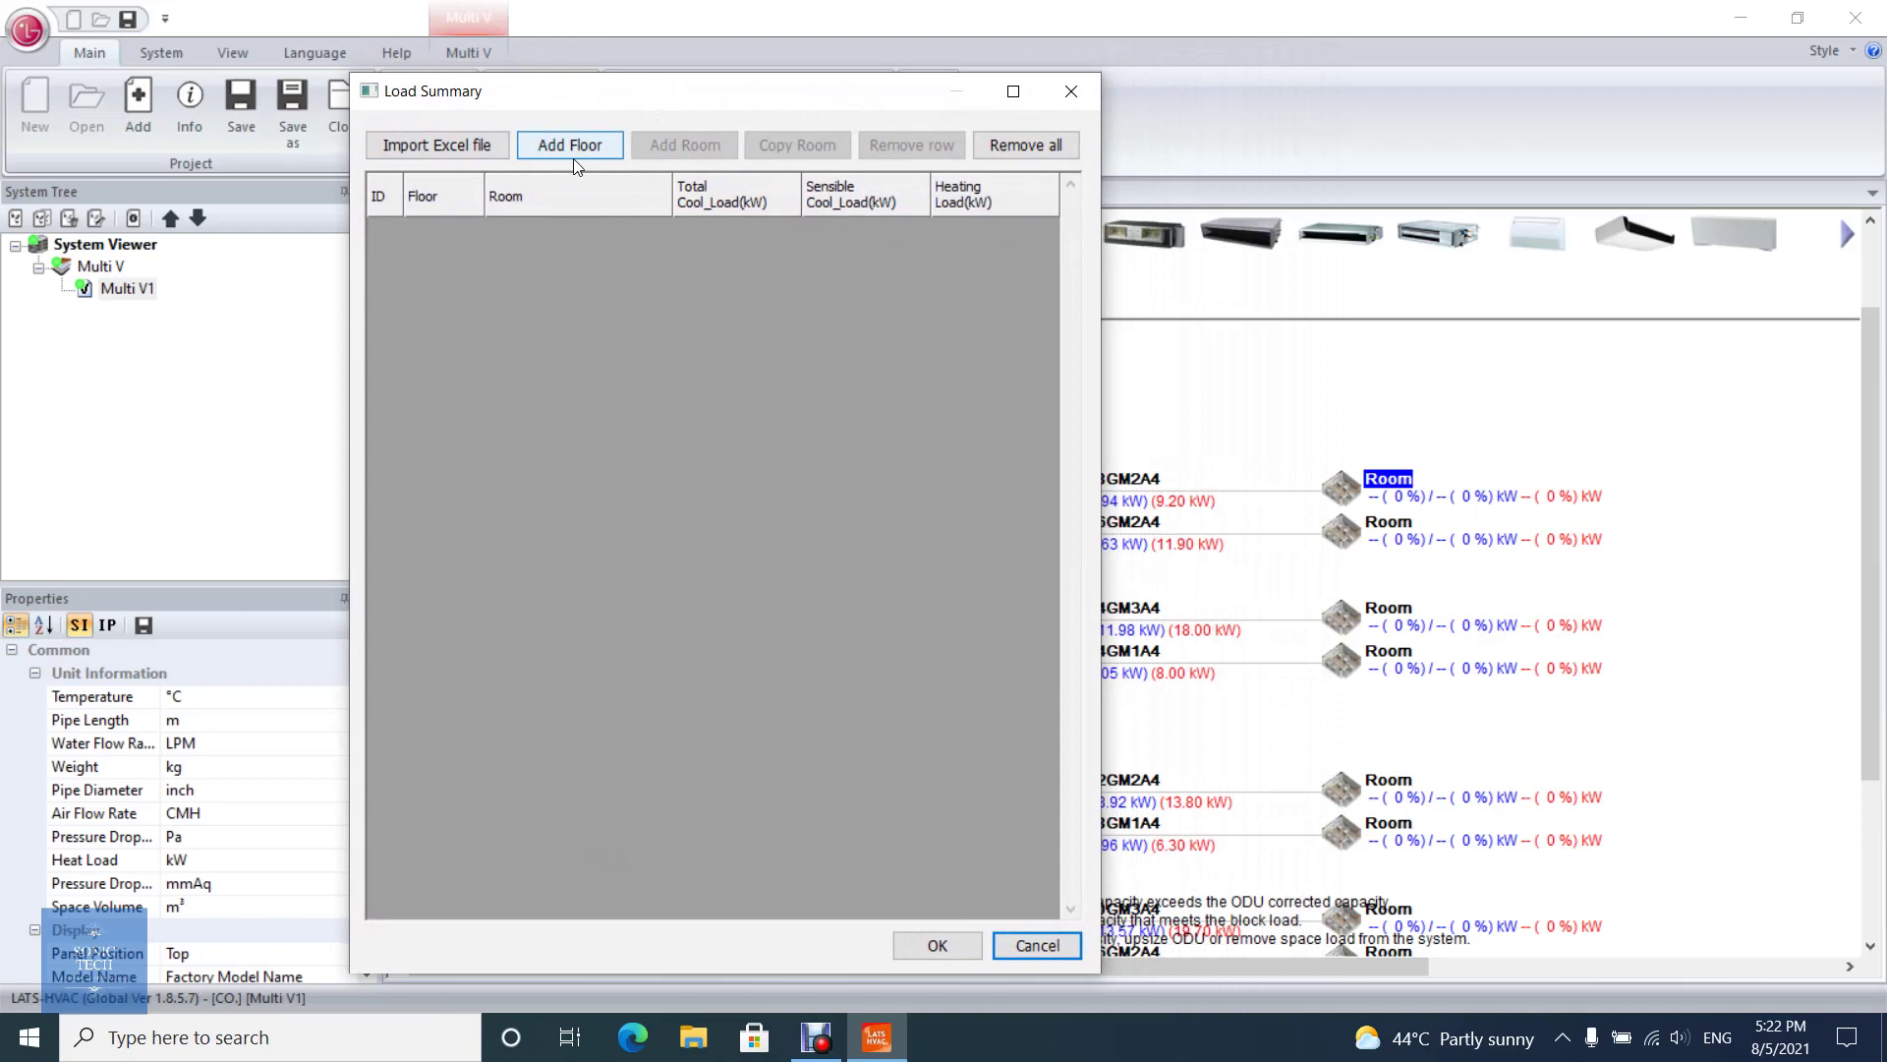
click(544, 155)
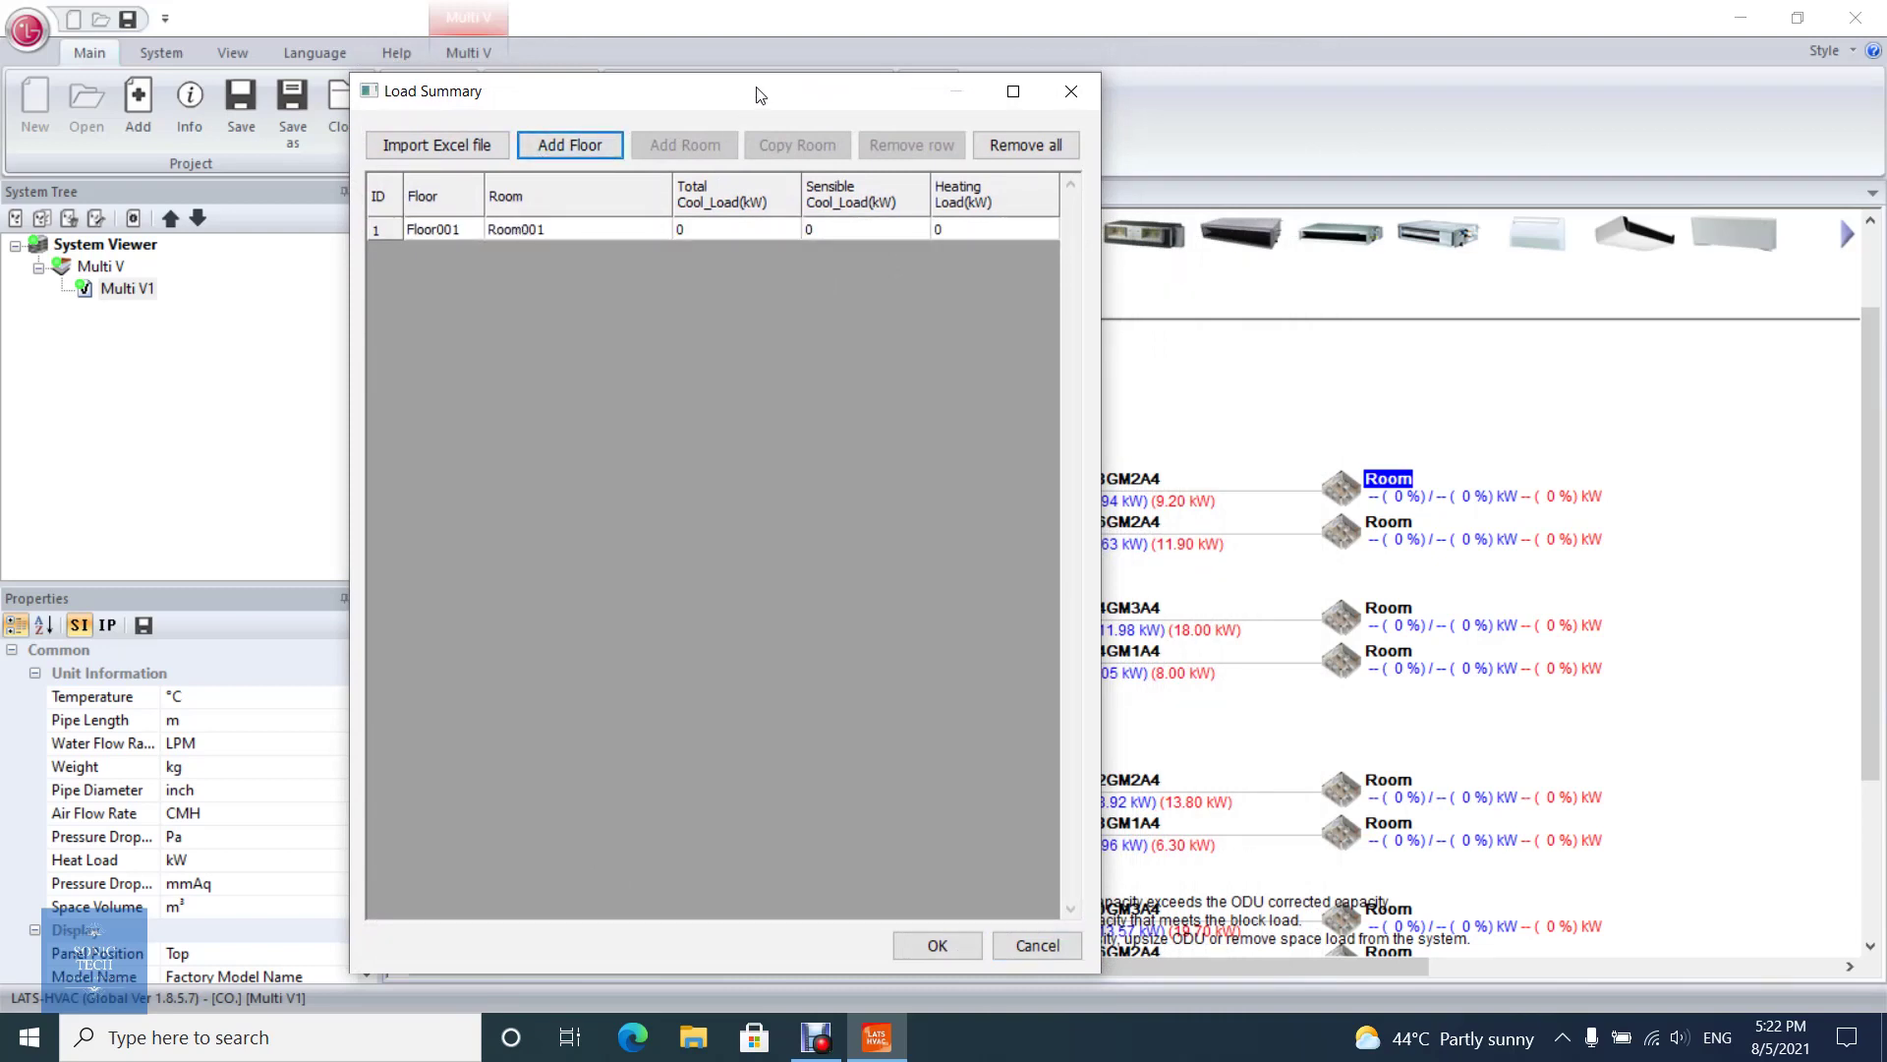
Enter Floor001 Room001 loads: 6.5 kW total cooling, 5 kW sensible cooling, 8 kW heating.
drag(760, 95, 602, 110)
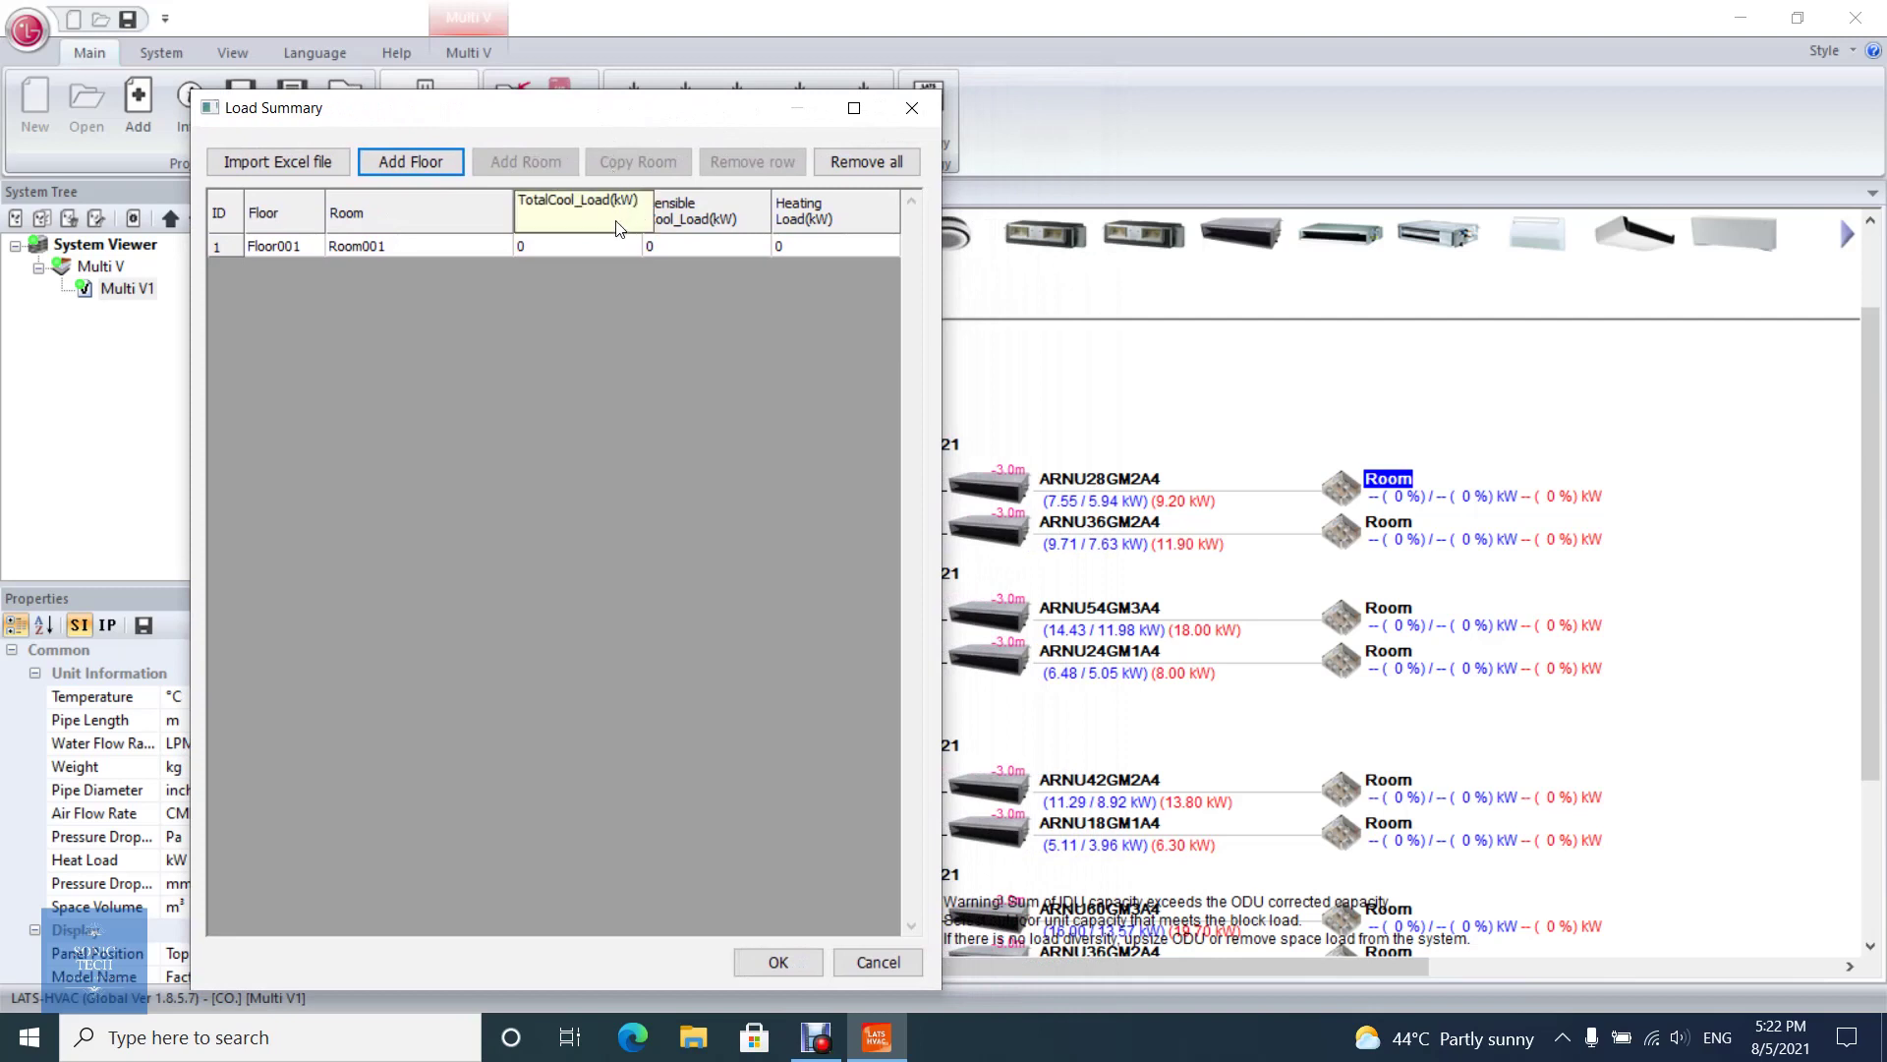
click(599, 251)
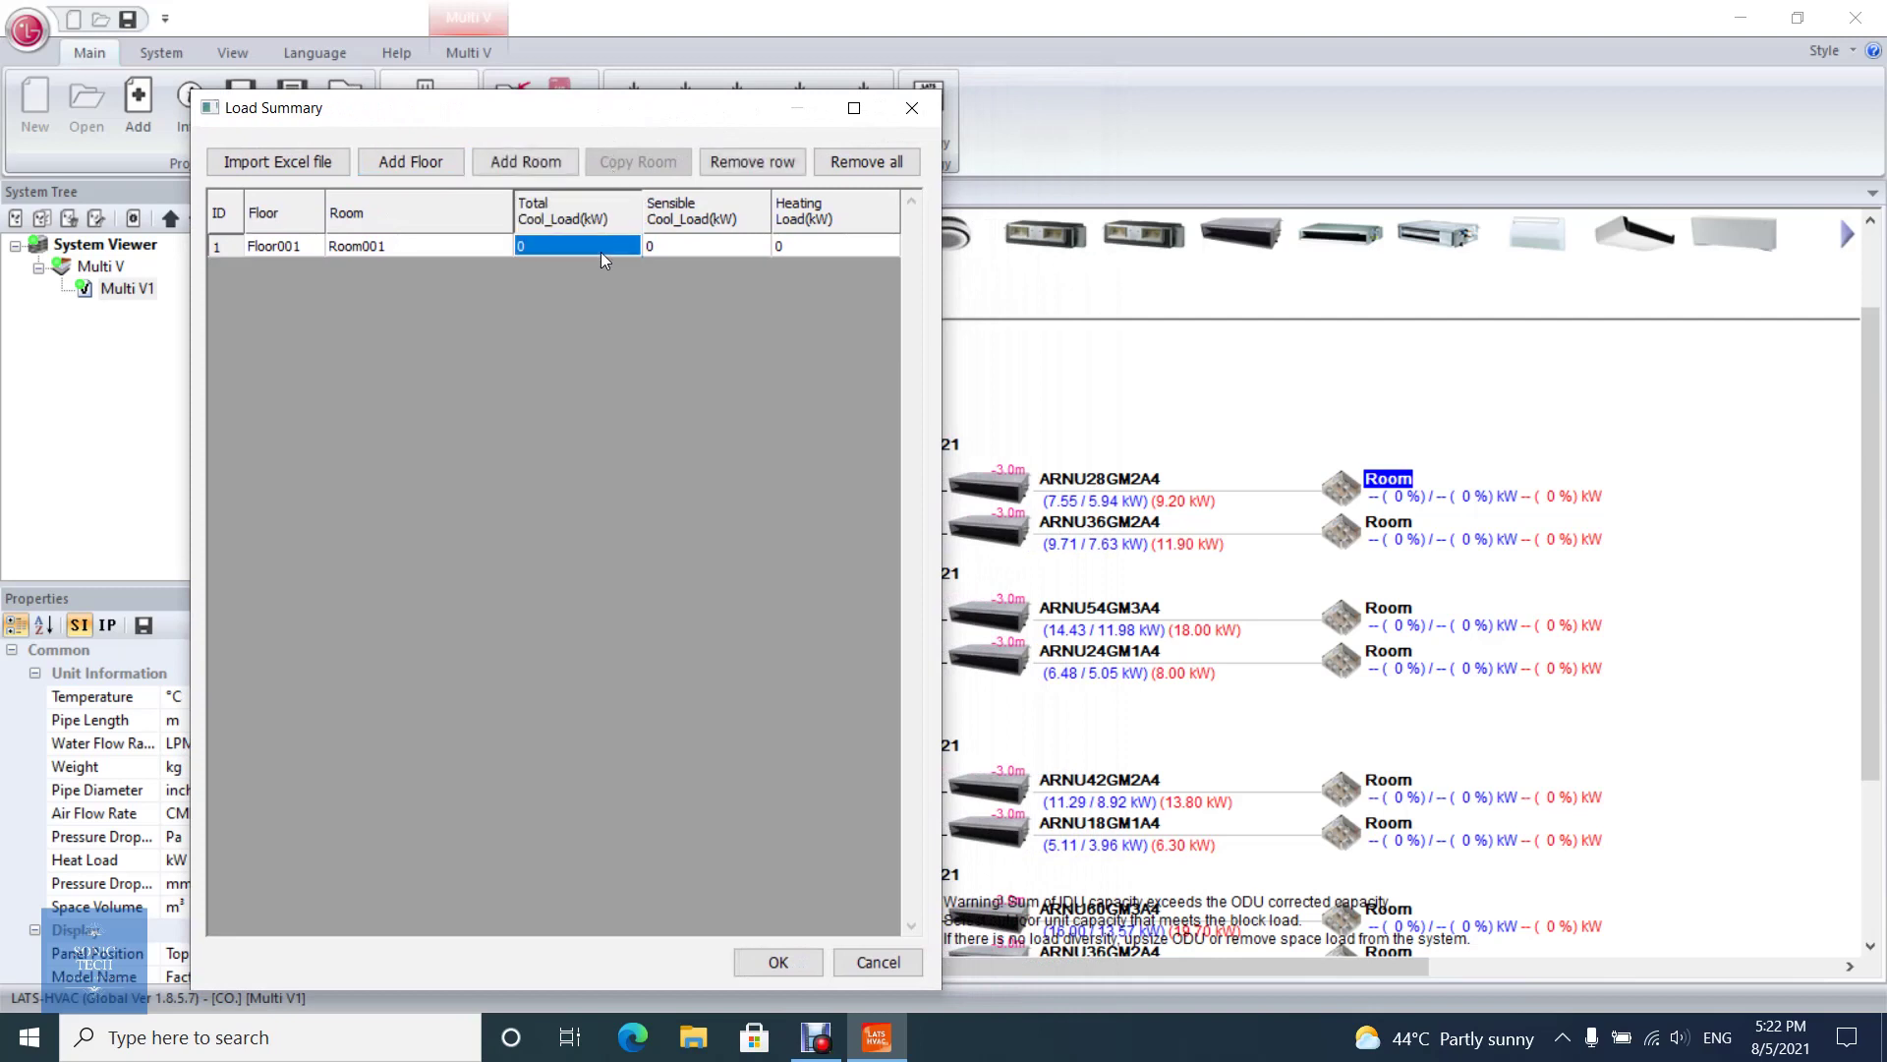
text(6.5)
click(704, 246)
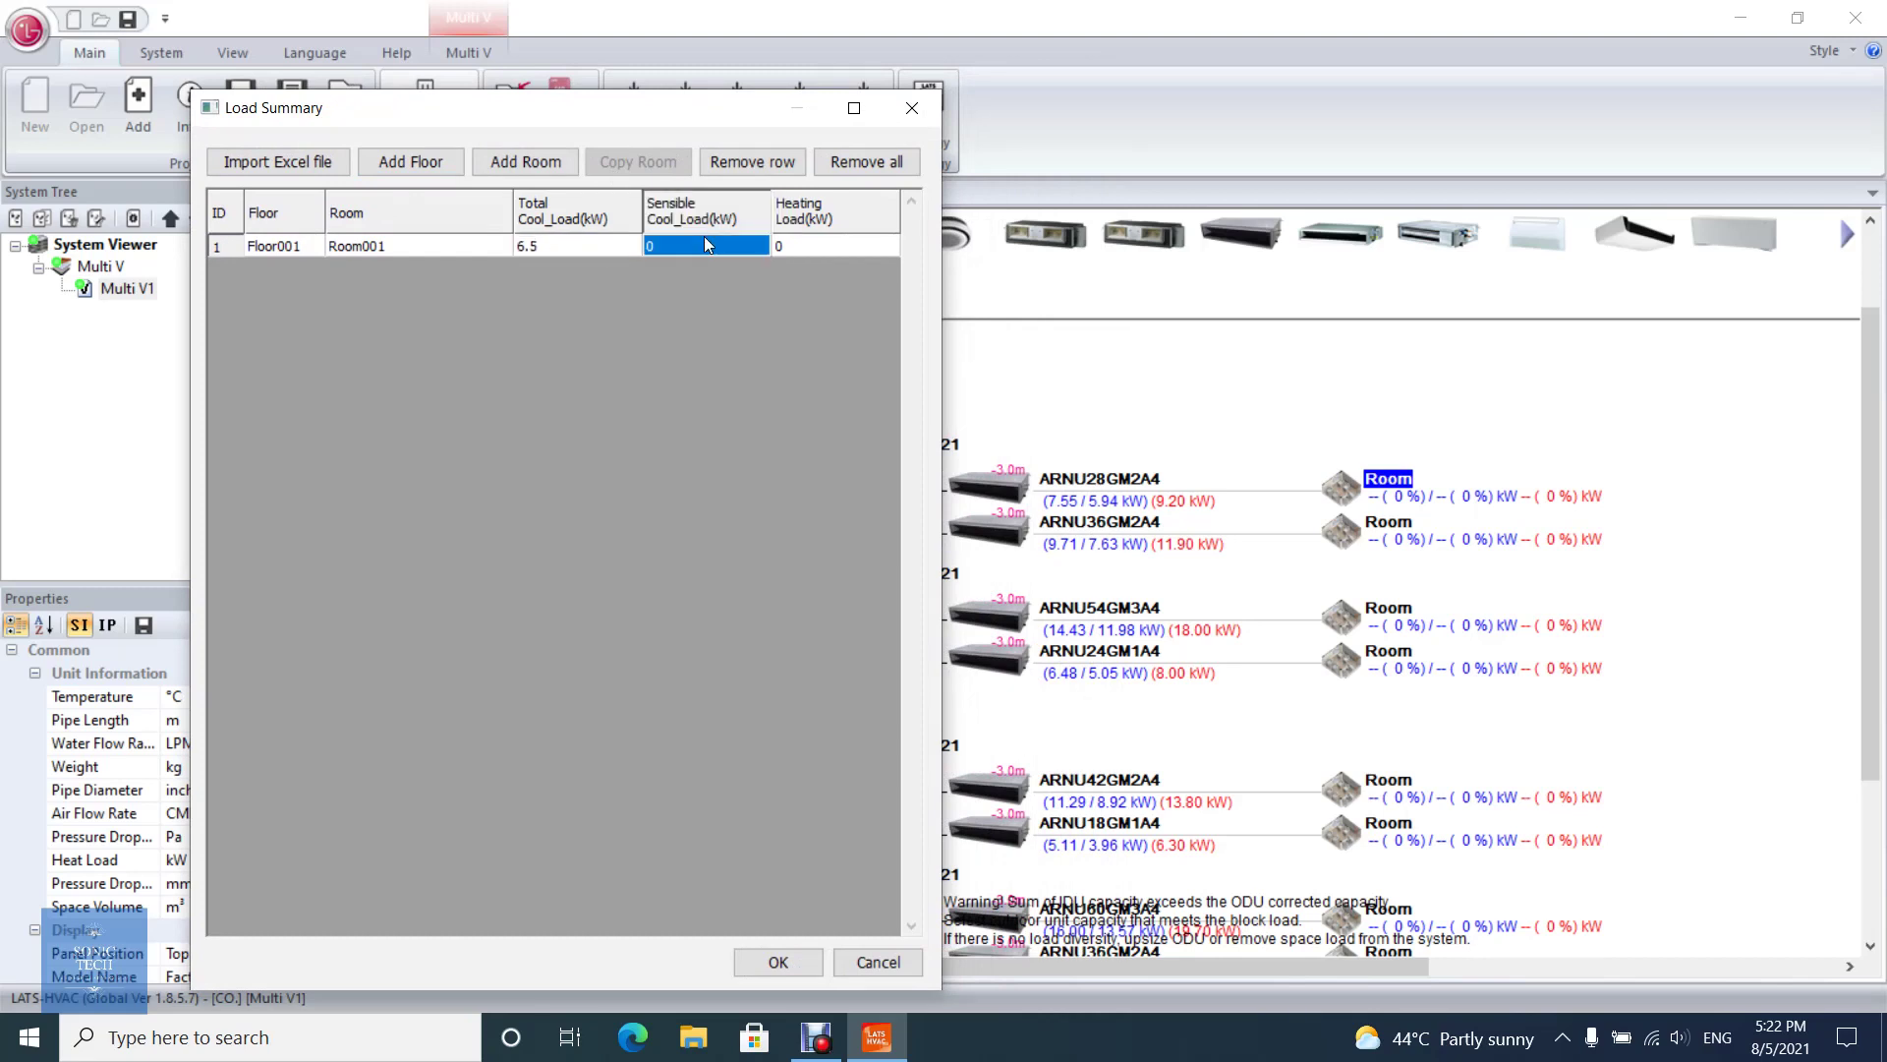
text(5)
click(844, 246)
text(8)
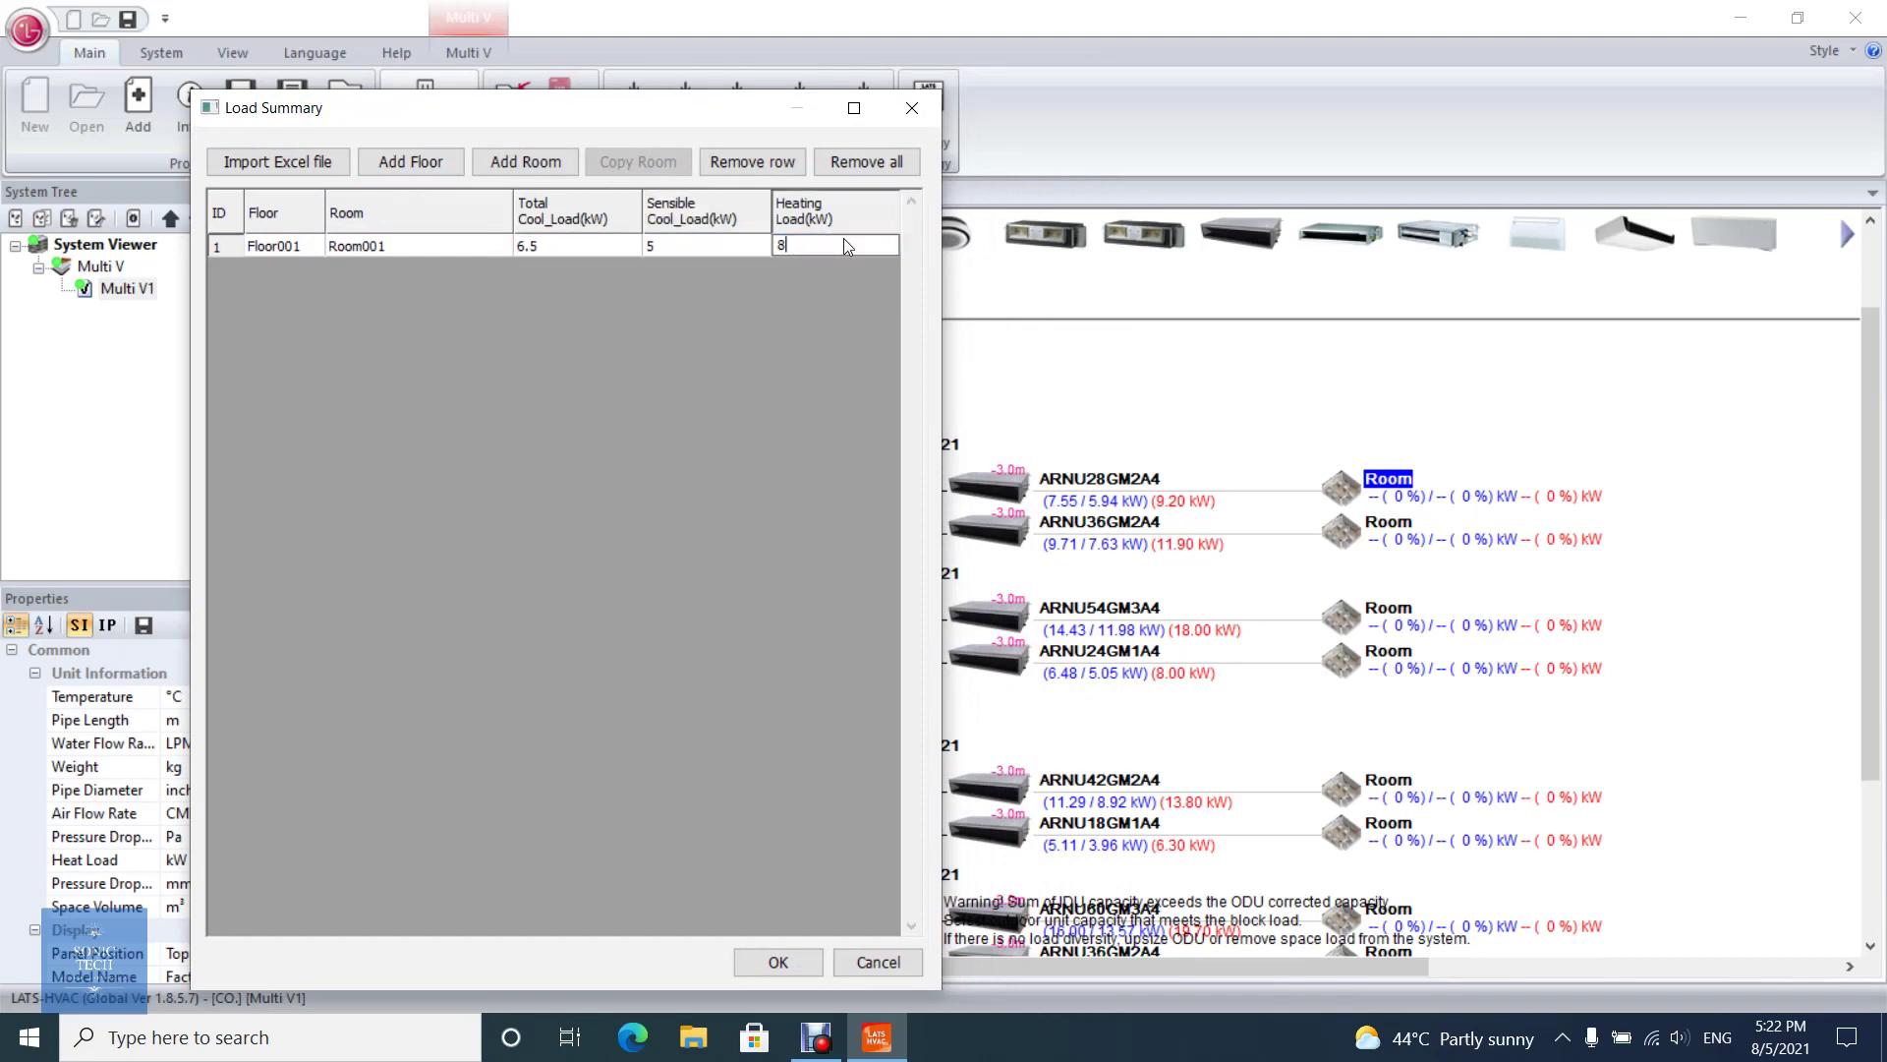
Add Room002 under Floor001 in the Load Summary.
click(440, 254)
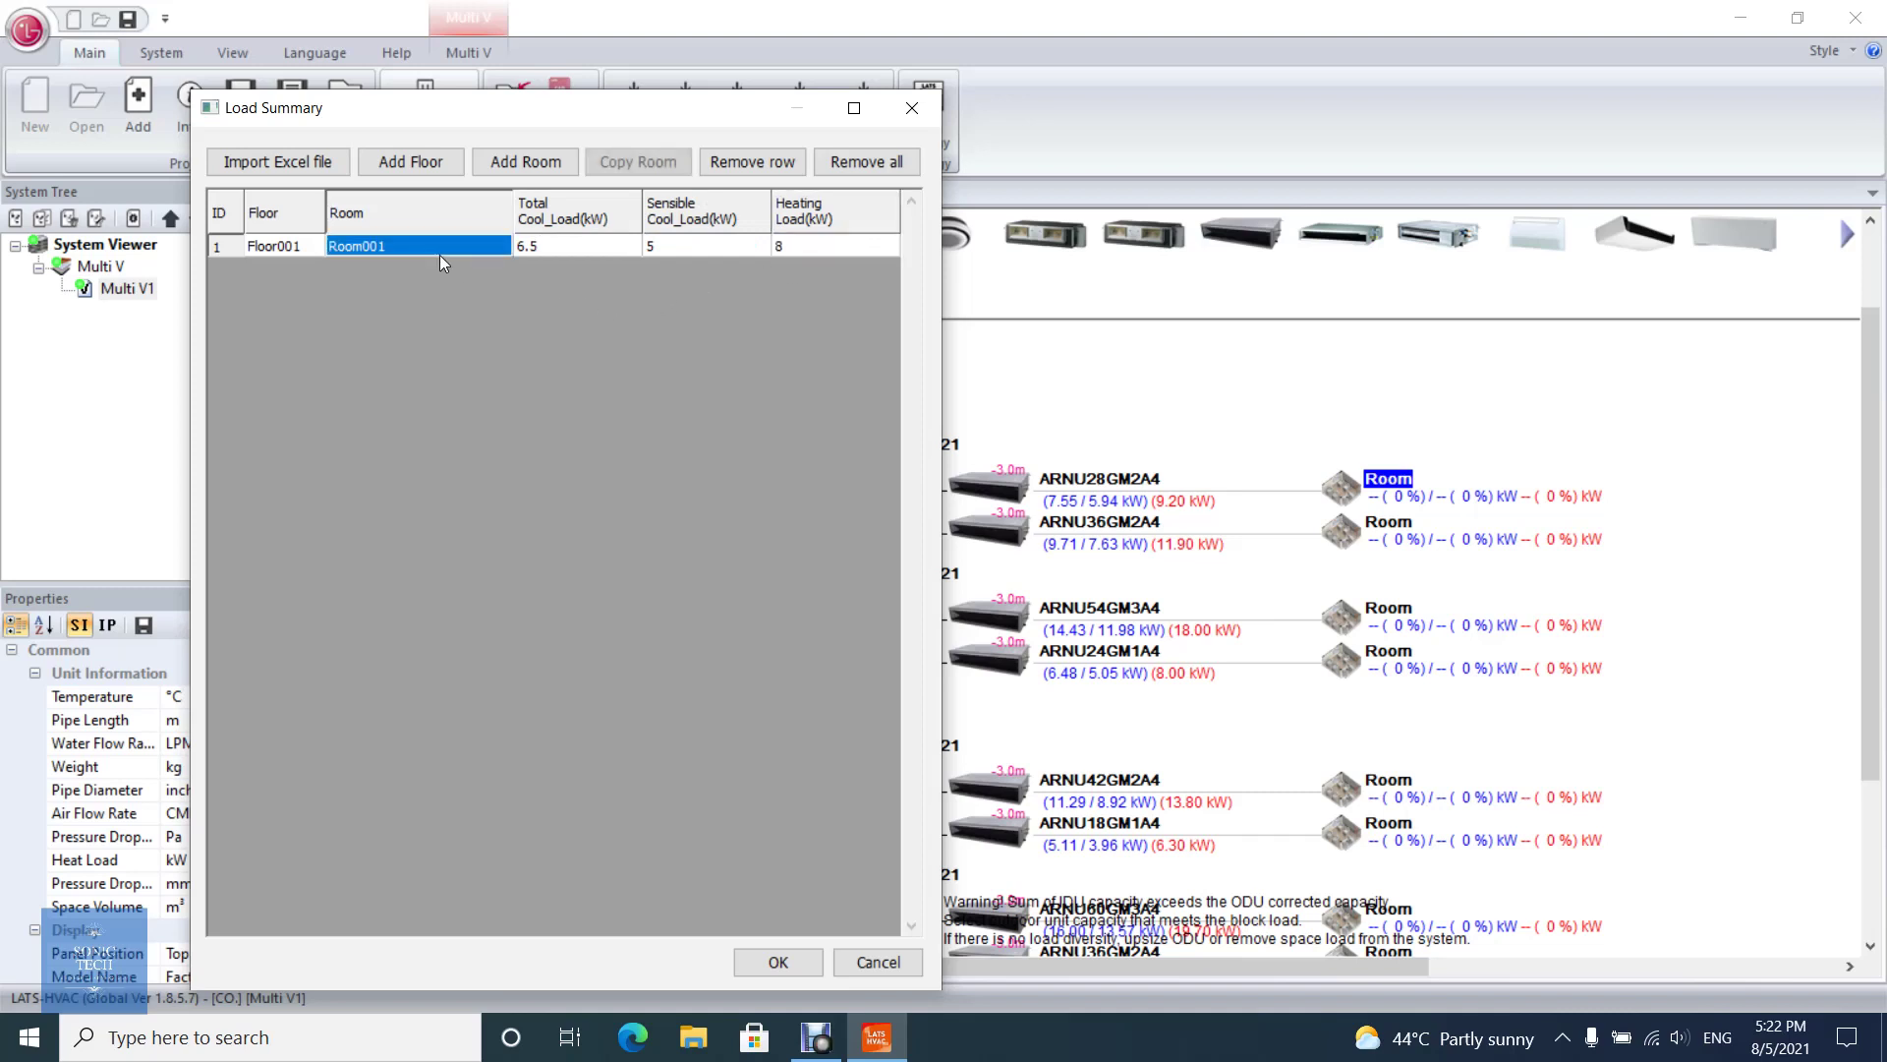
click(506, 167)
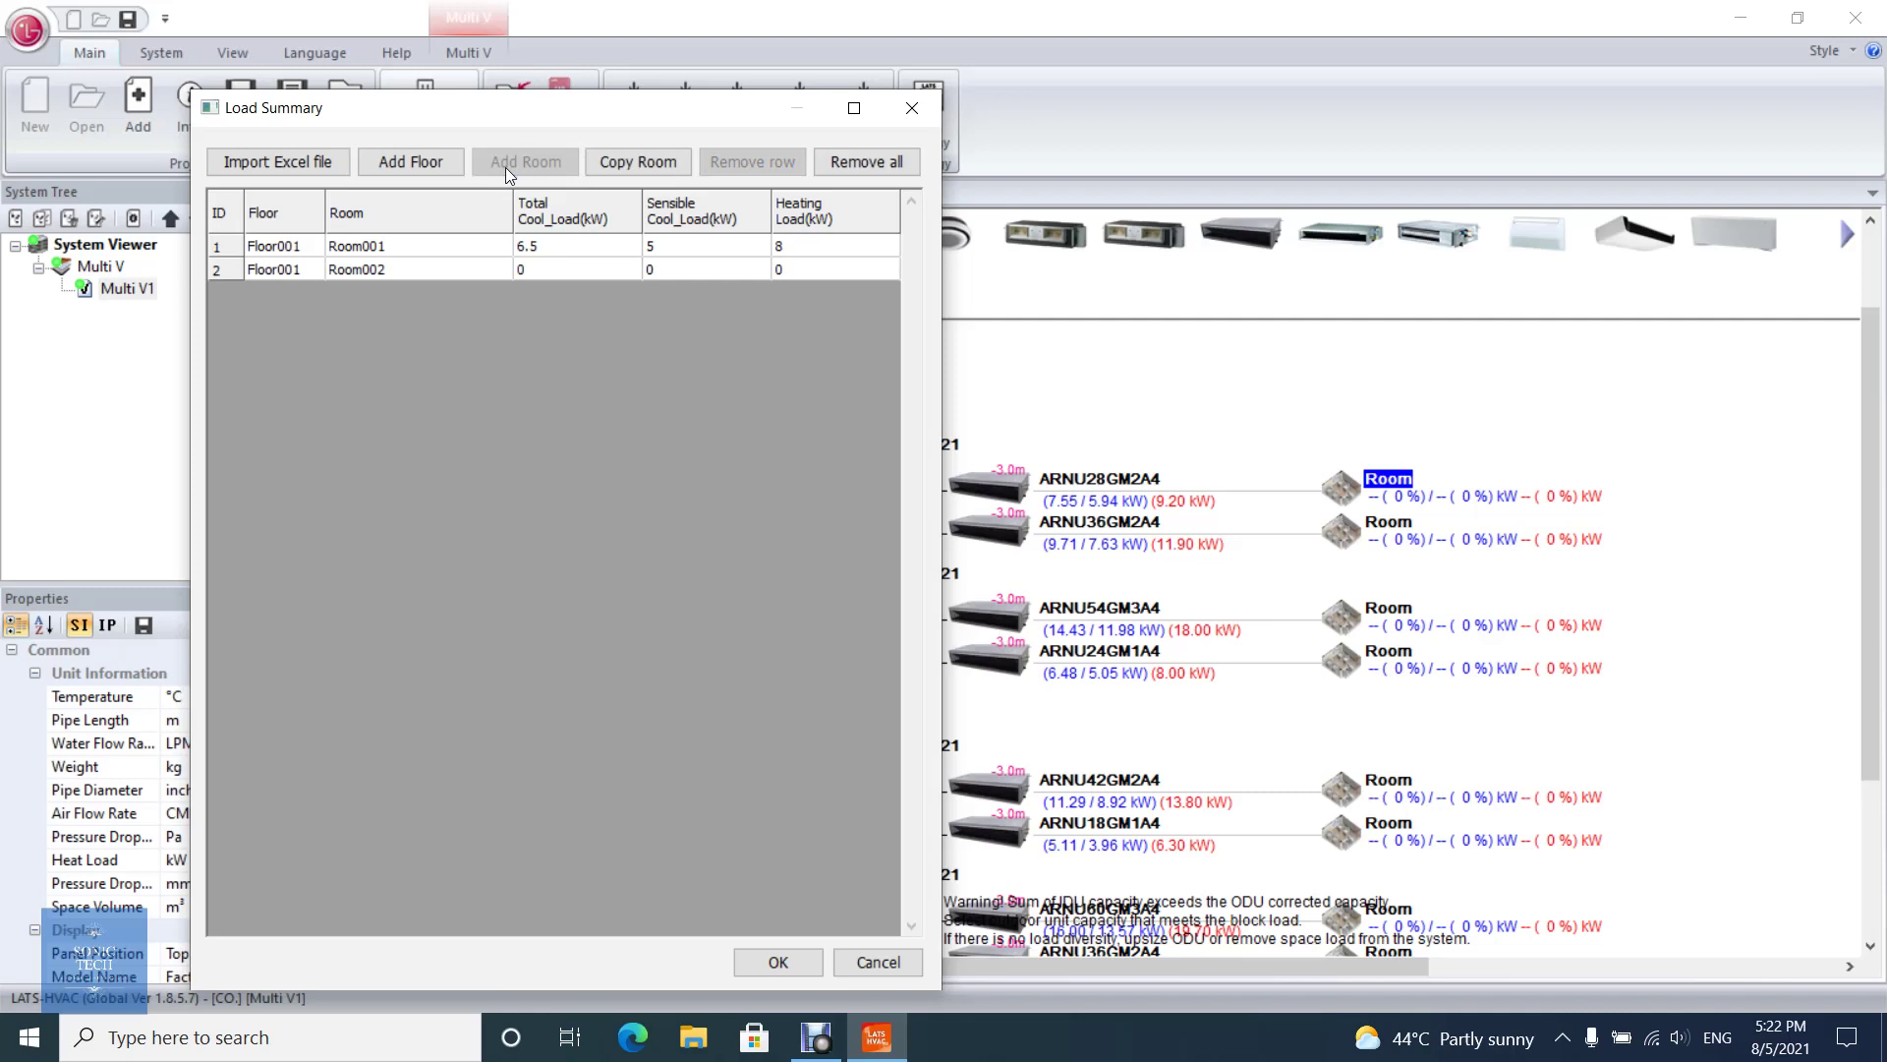
click(438, 267)
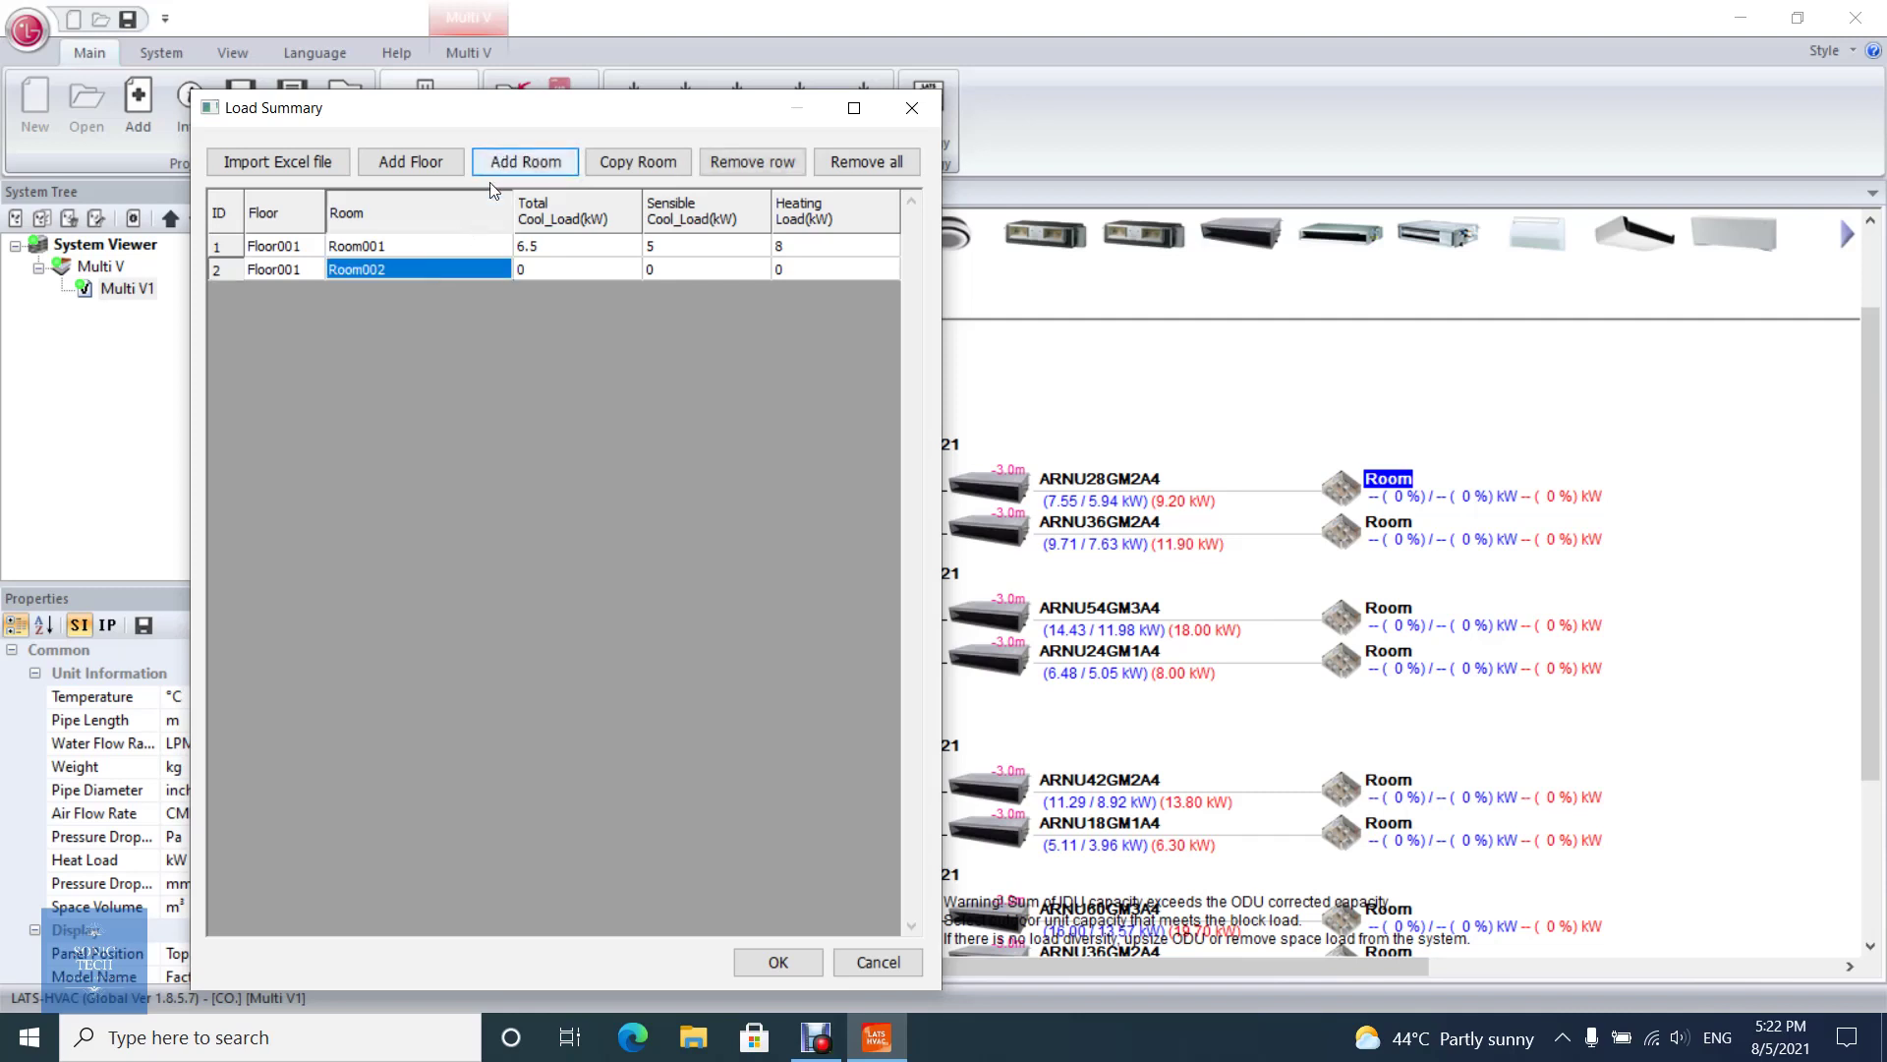
Duplicate Room001 as Room003, then remove the copied Room003 row.
click(460, 252)
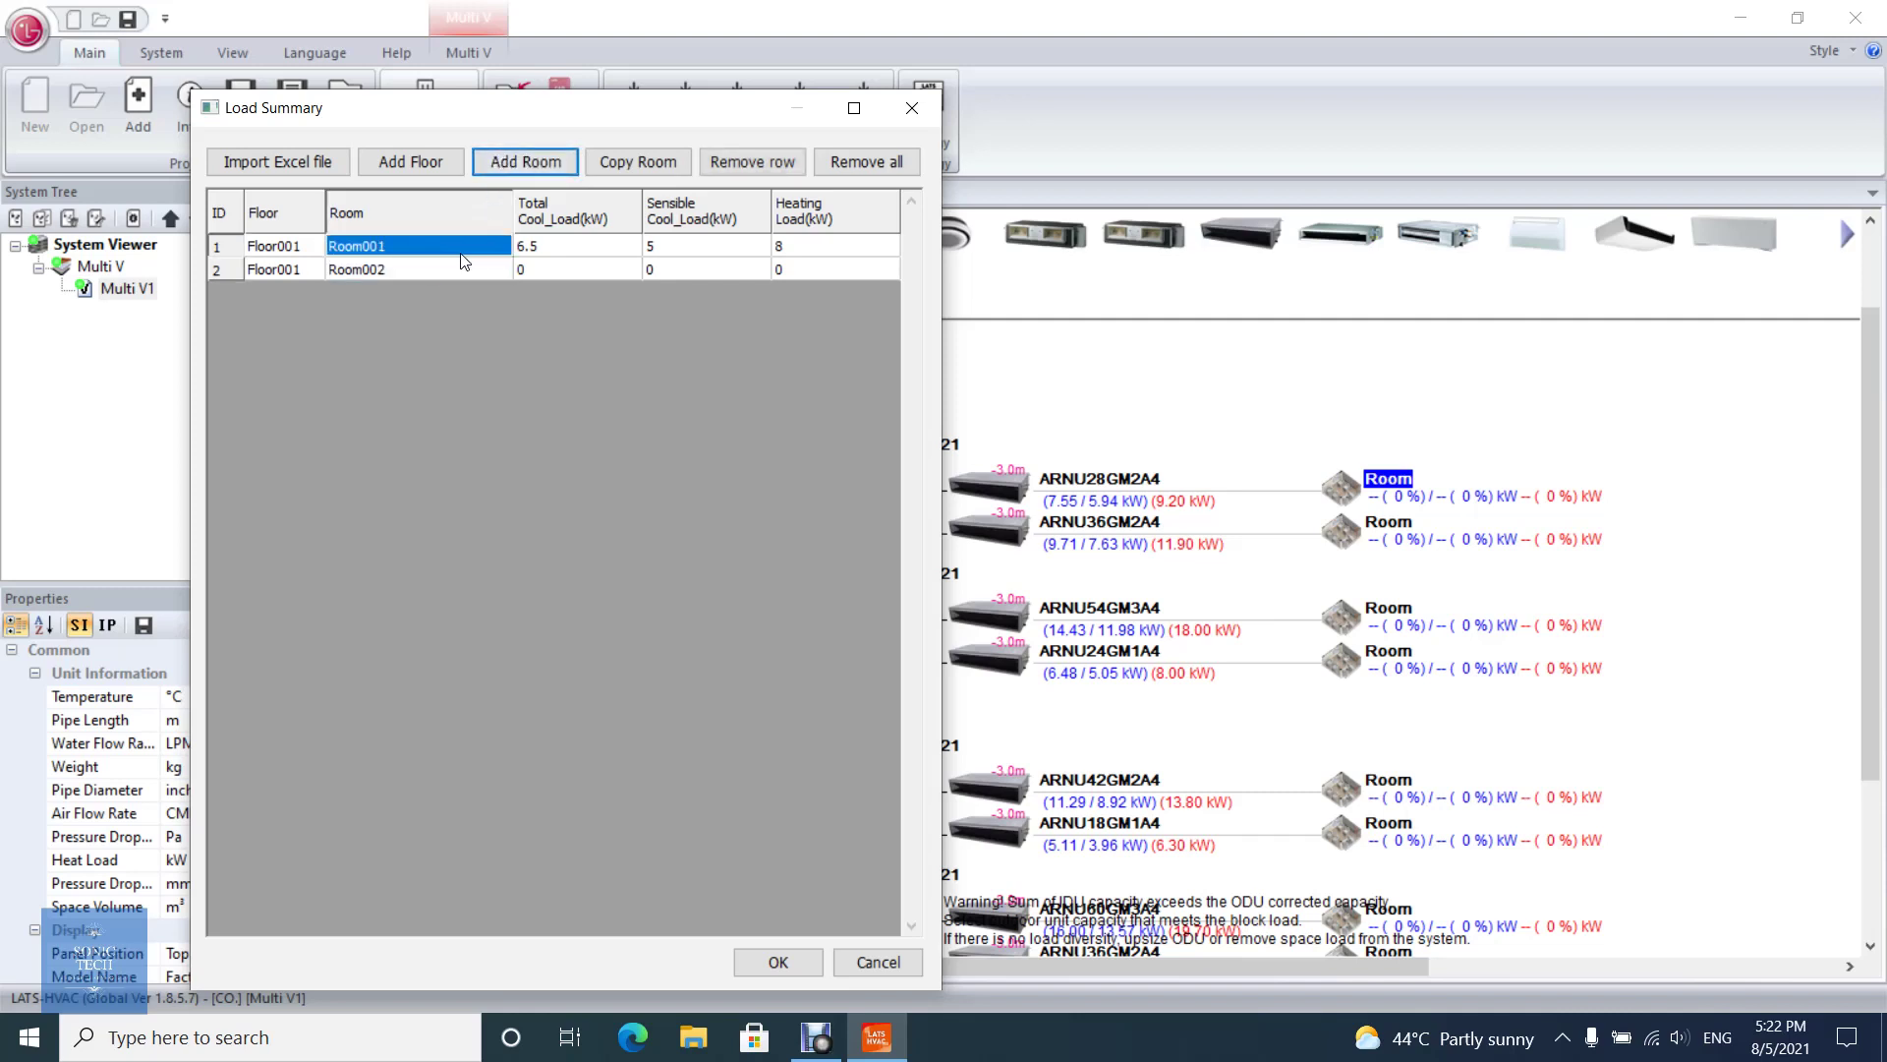
click(622, 163)
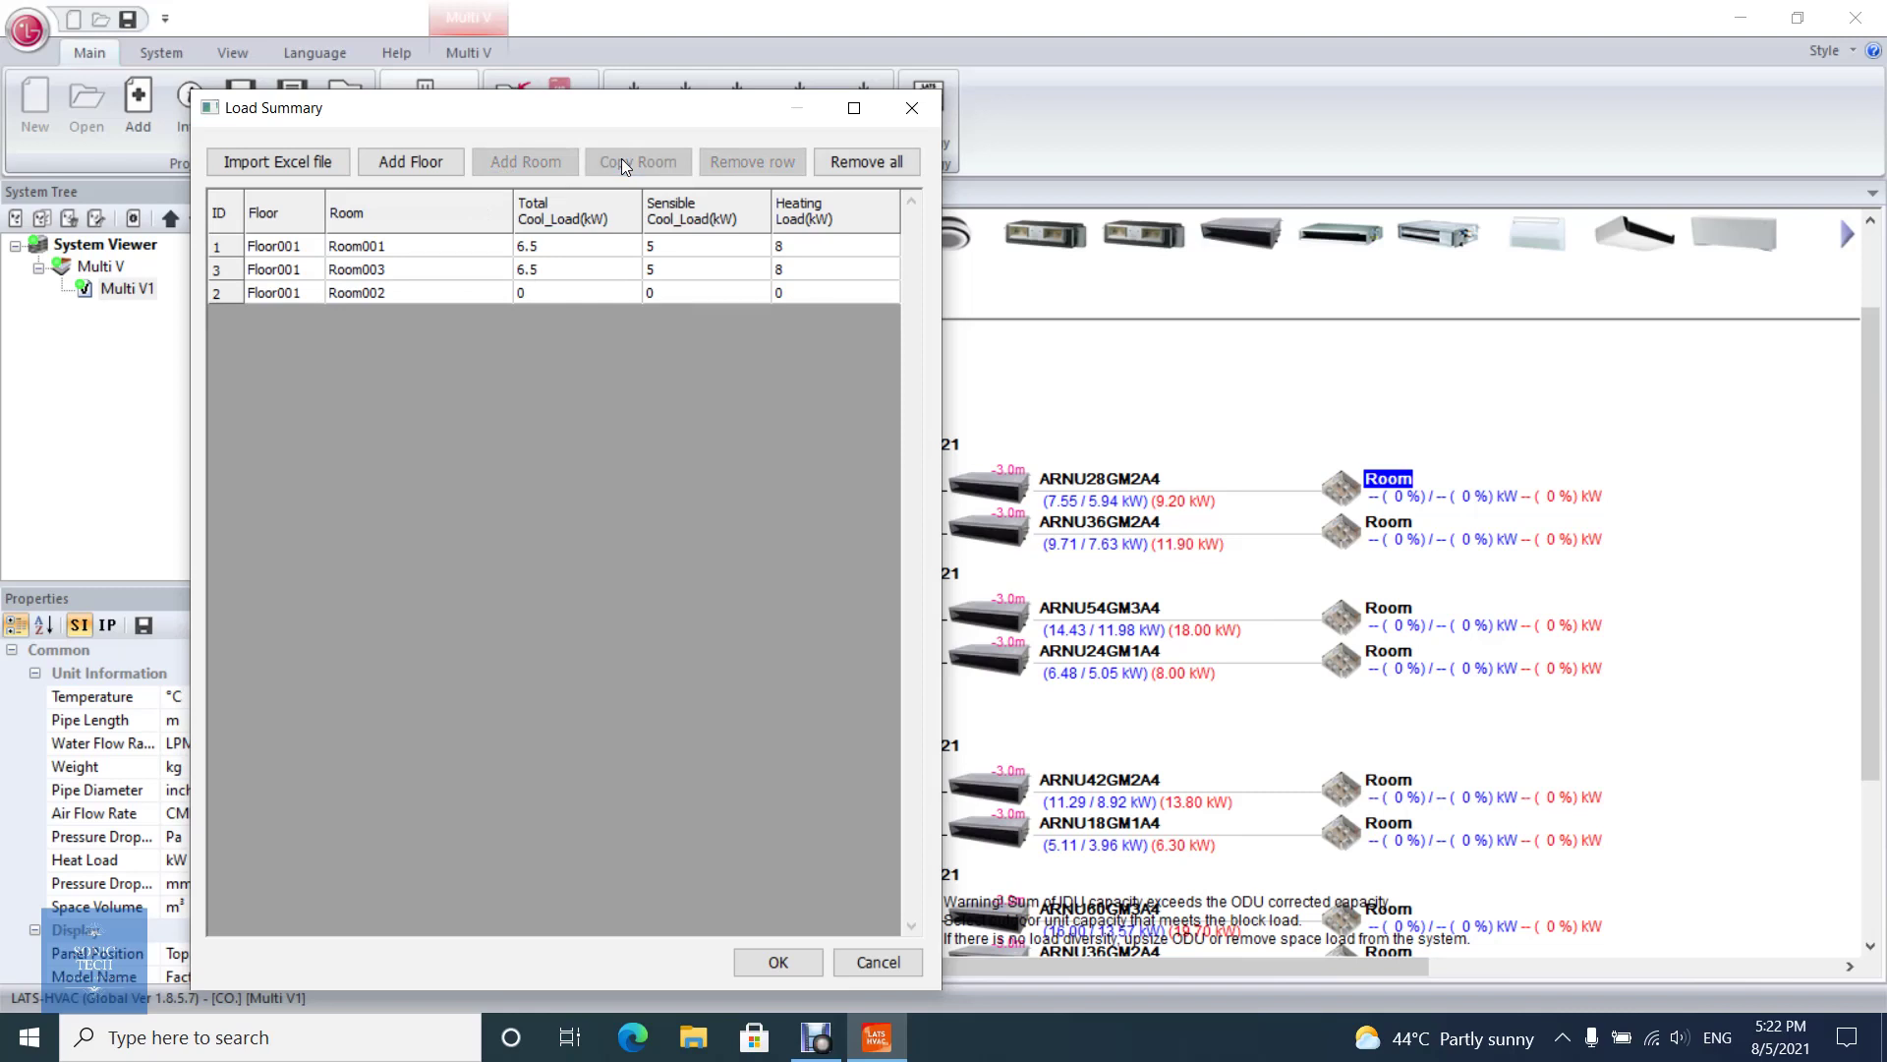
click(493, 294)
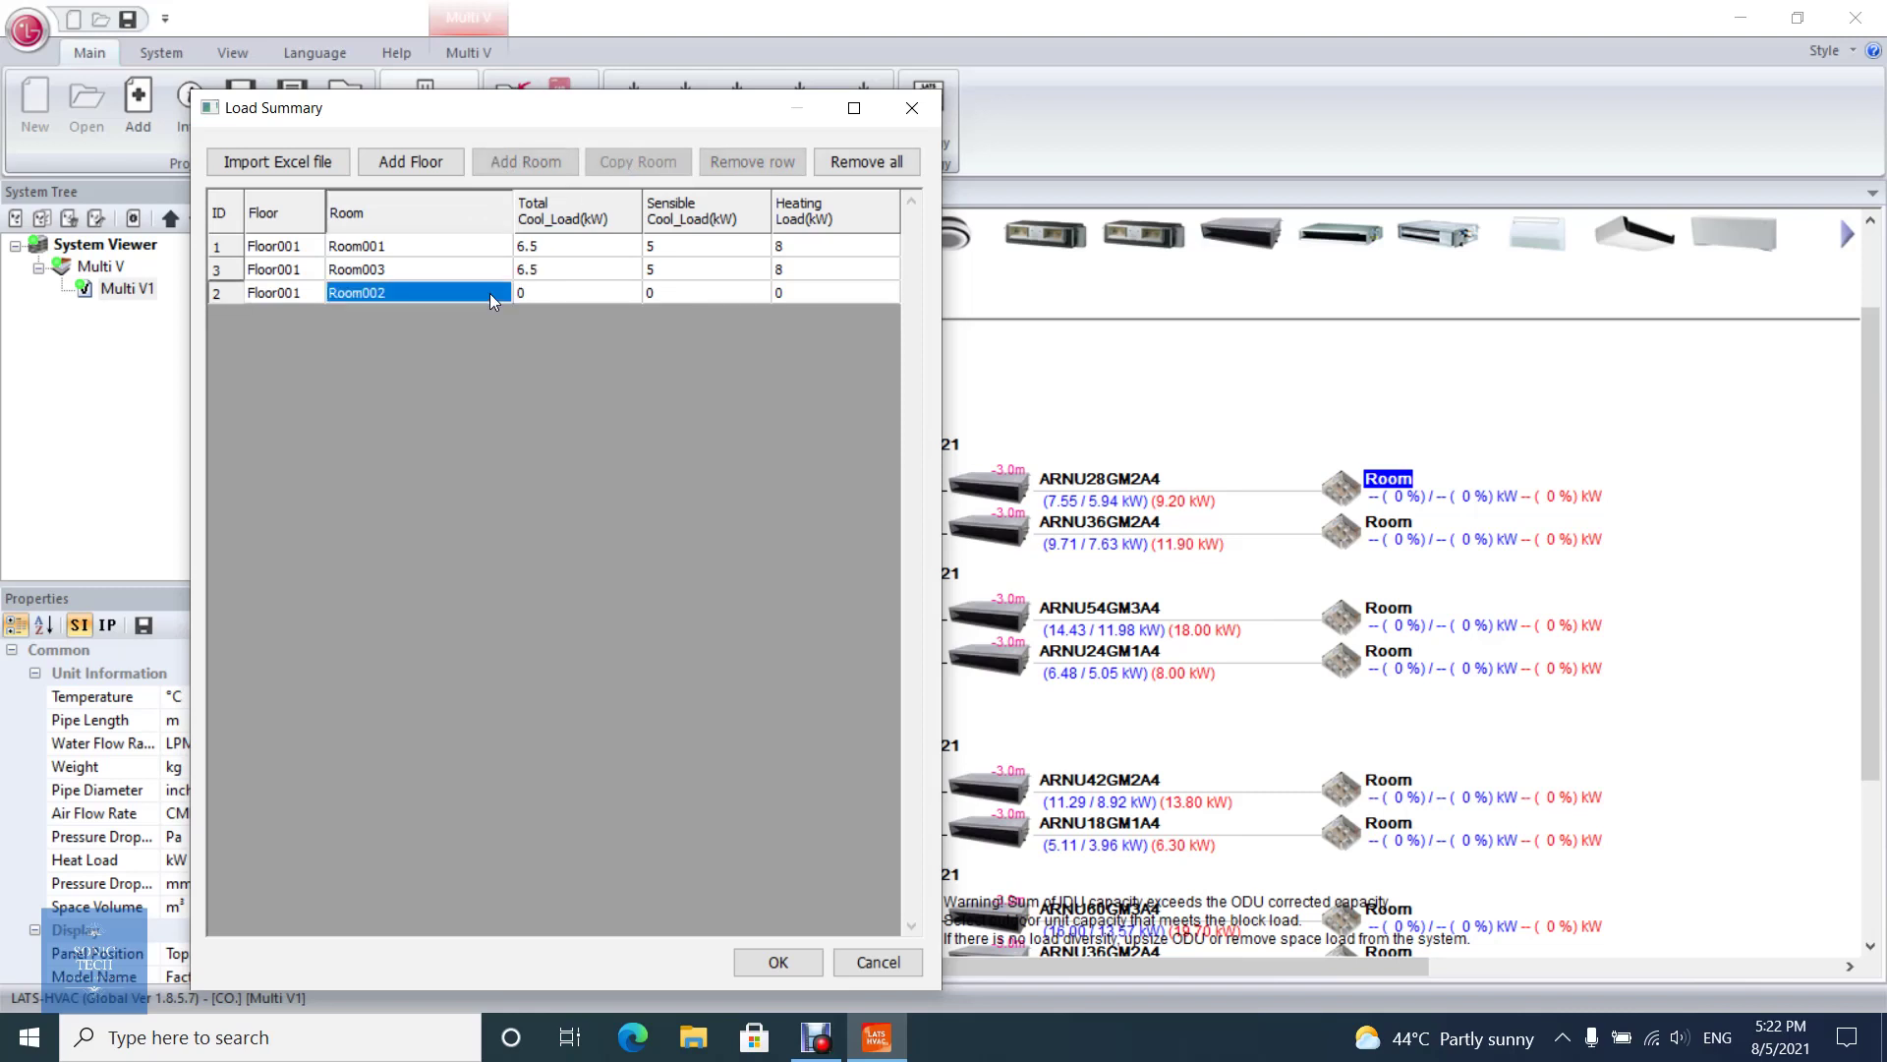
click(297, 275)
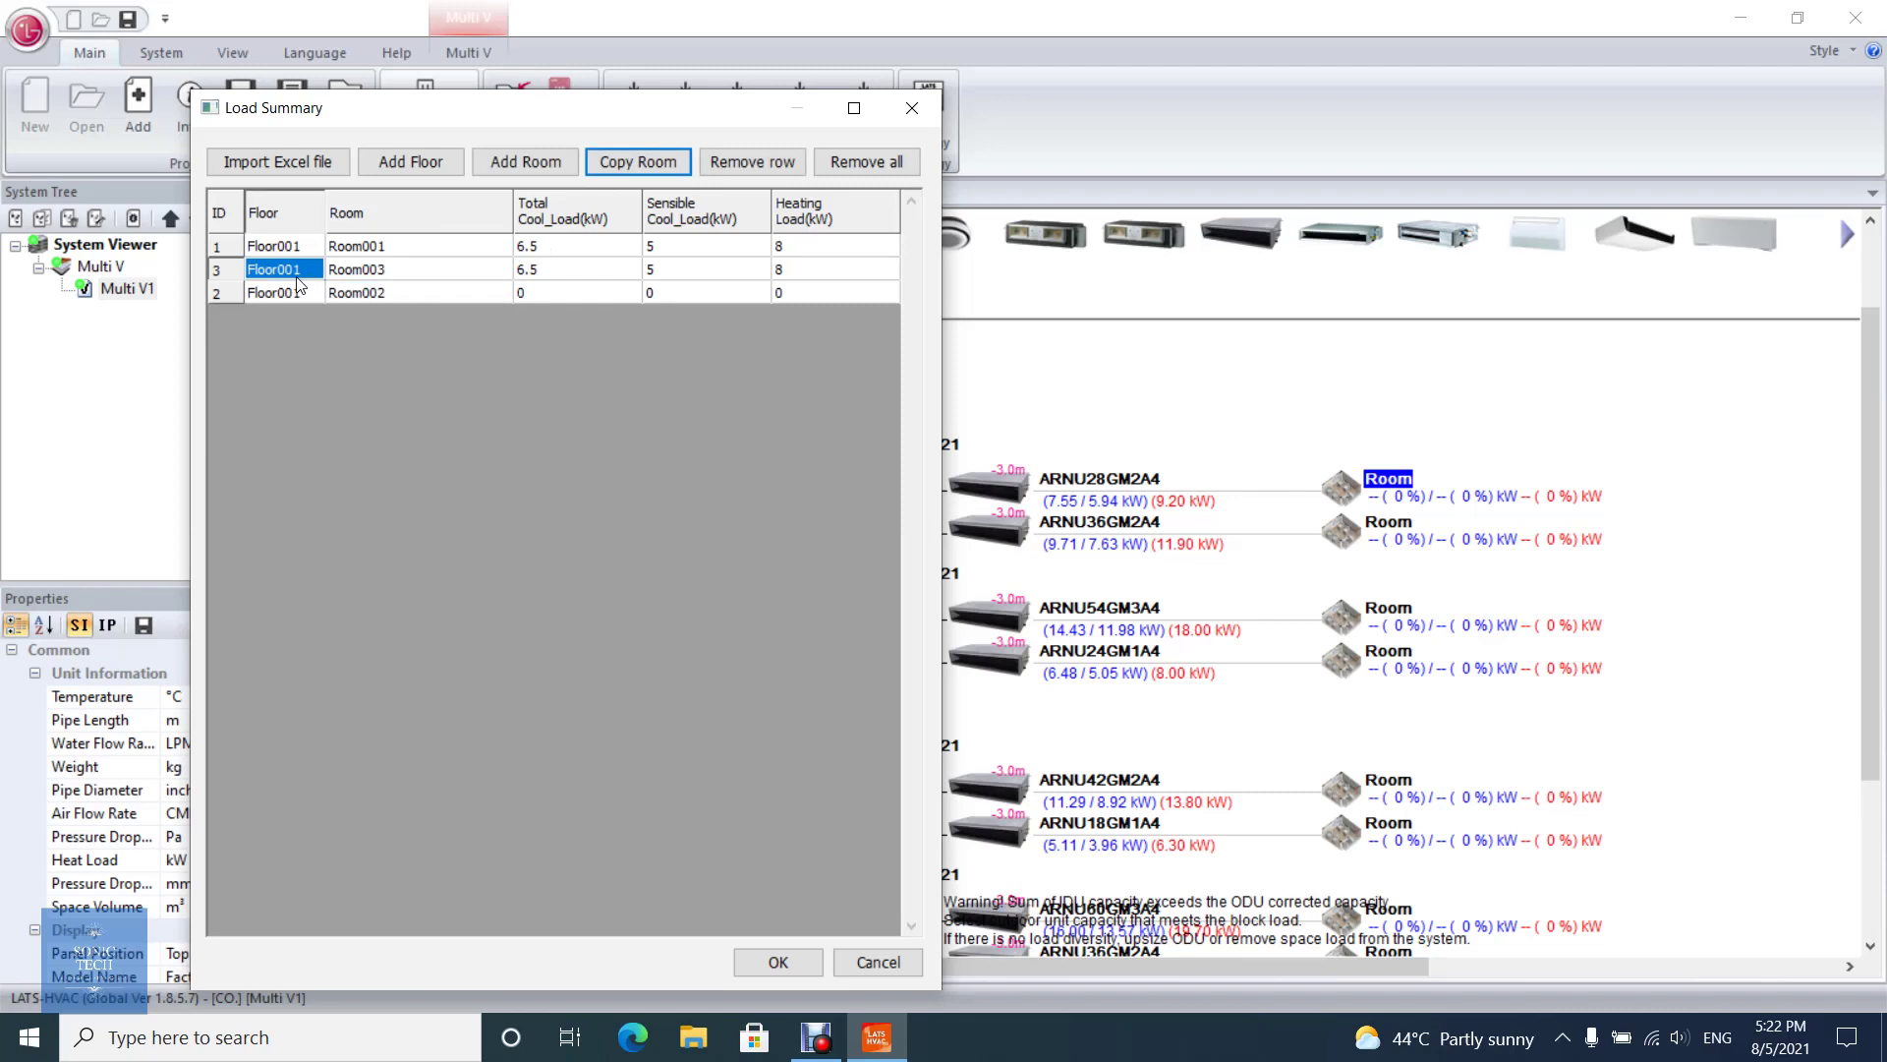
click(753, 165)
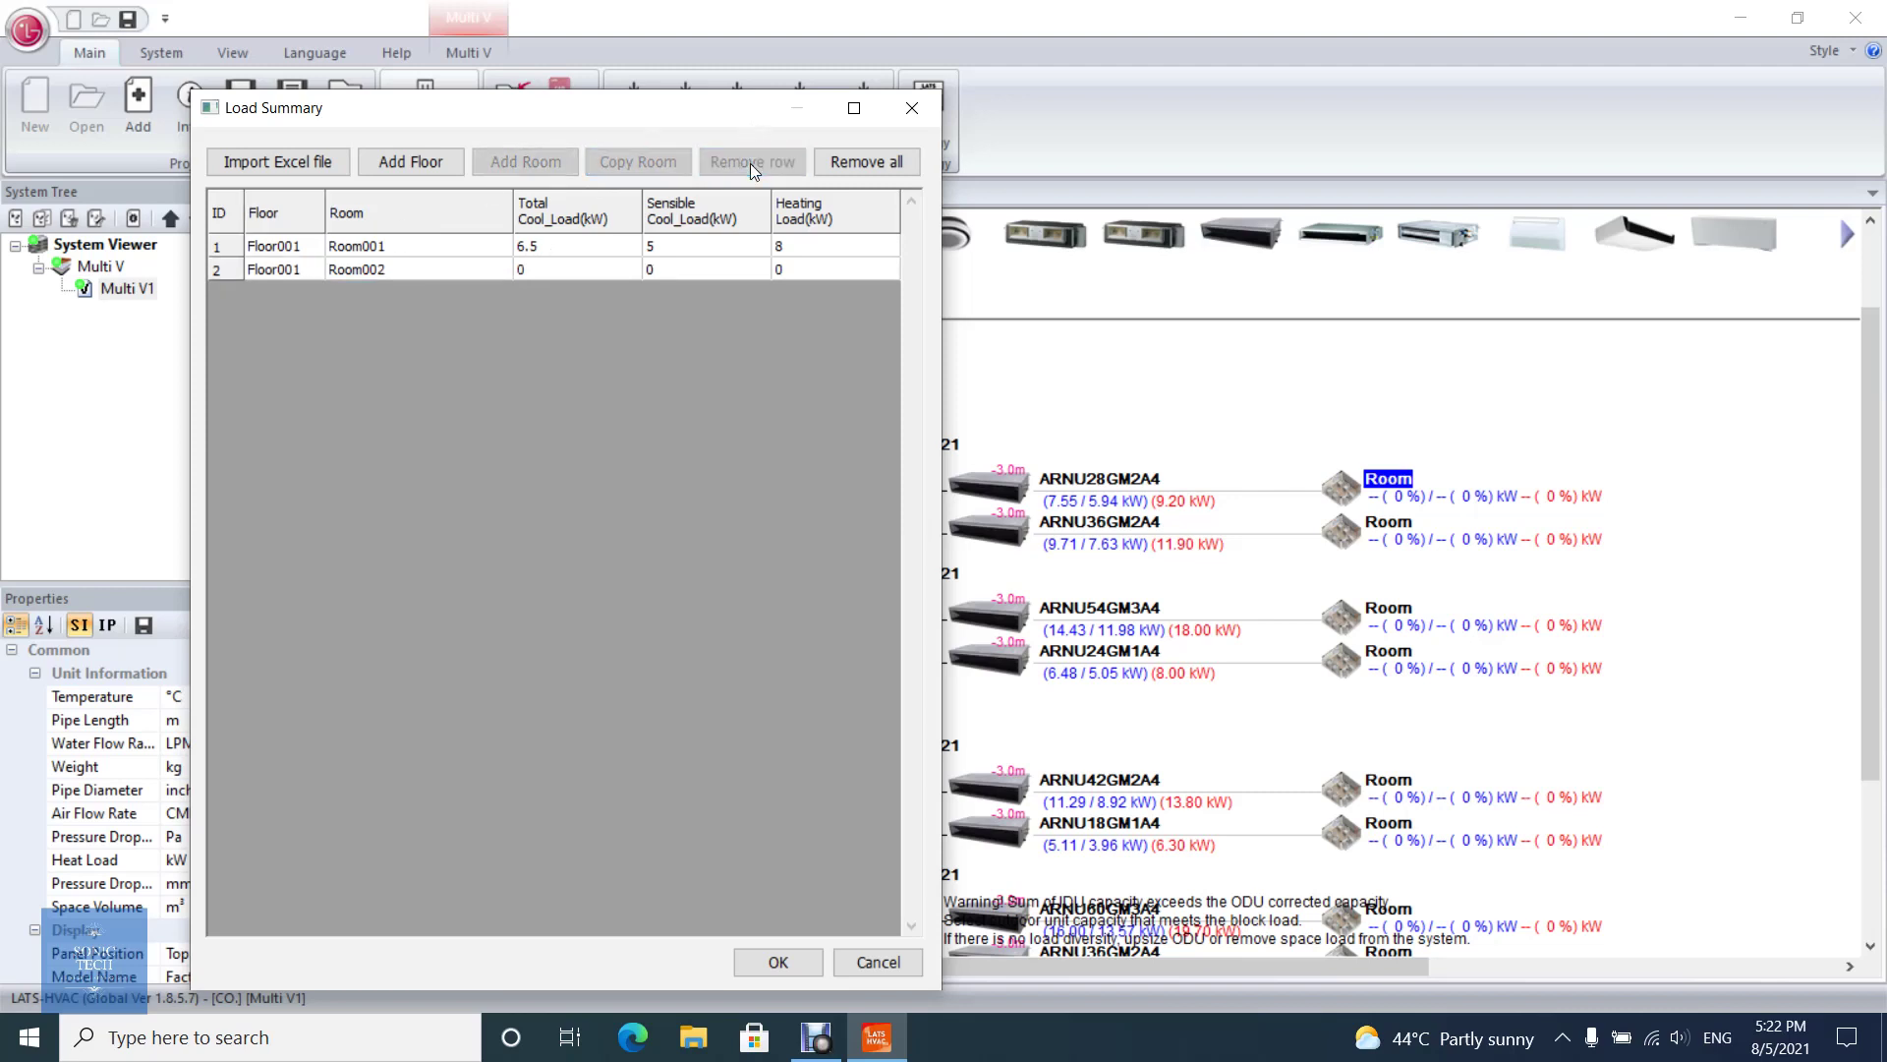
Add Floor002 with a second room, and Floor003 with Room001.
click(362, 269)
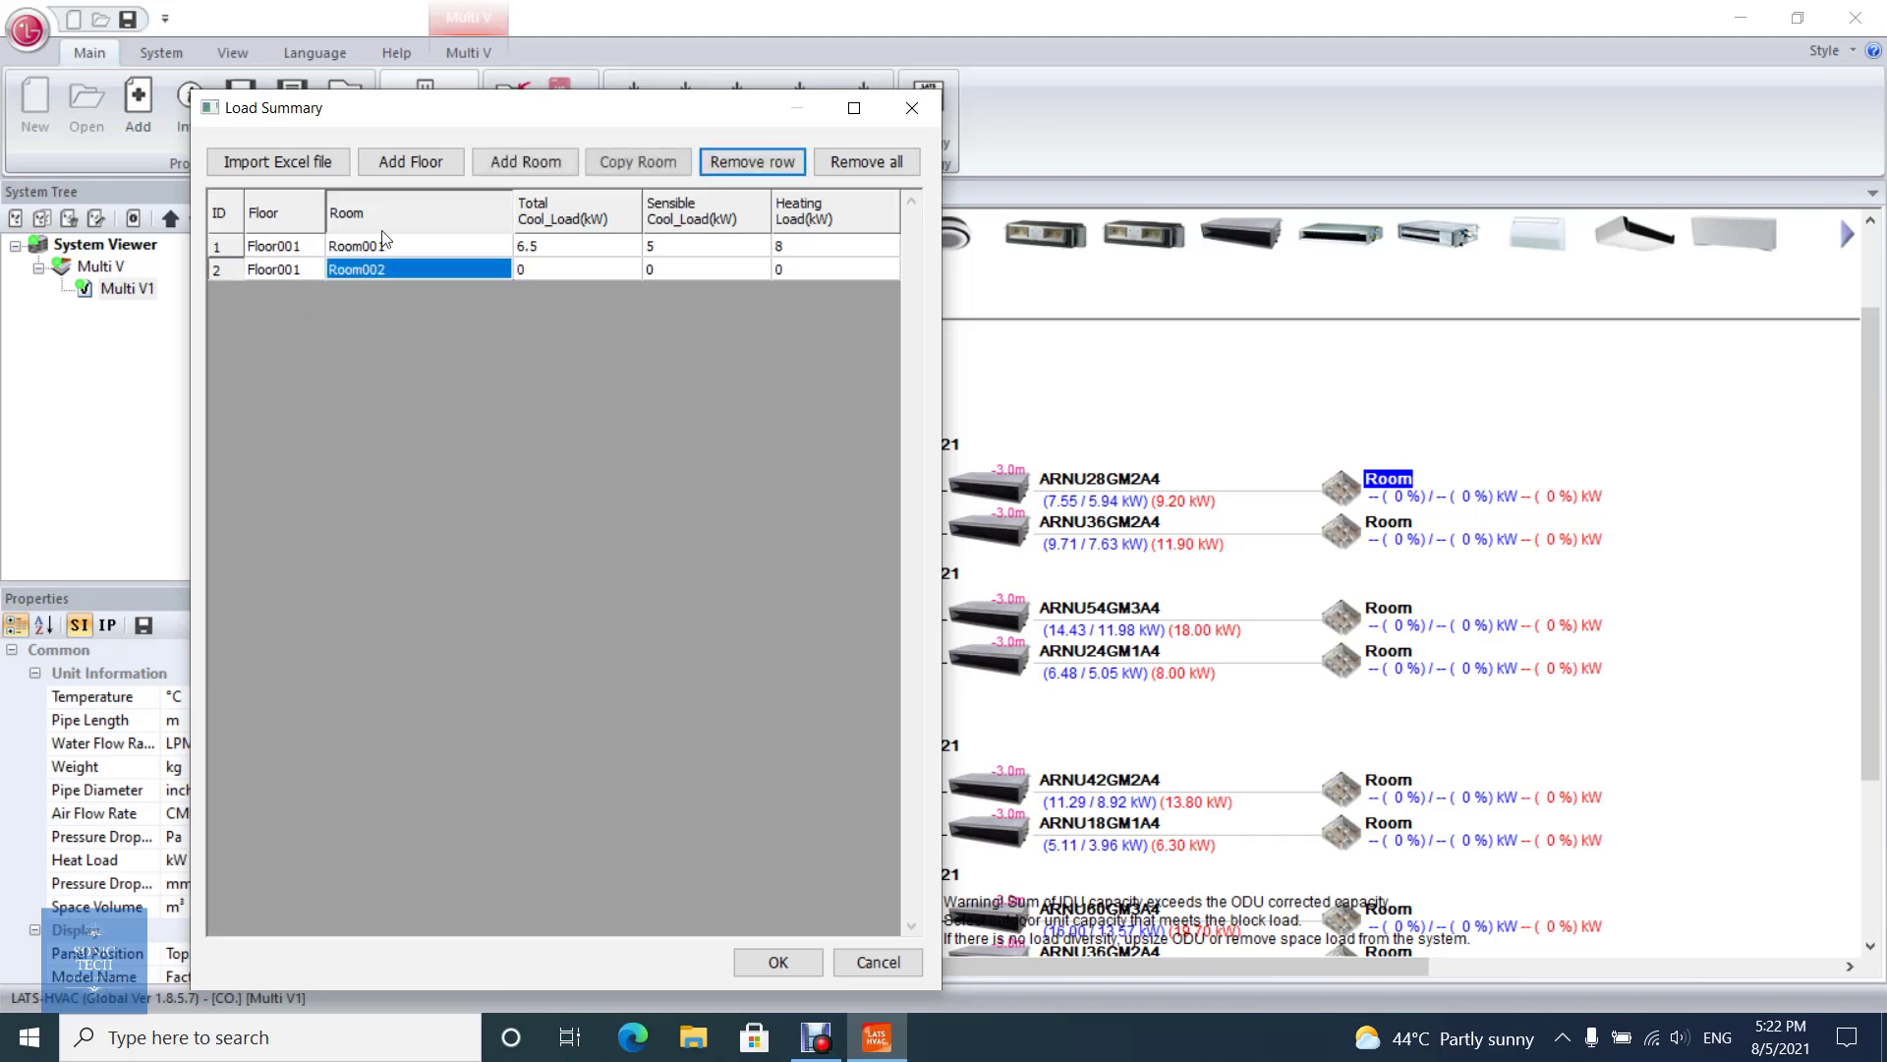
click(430, 169)
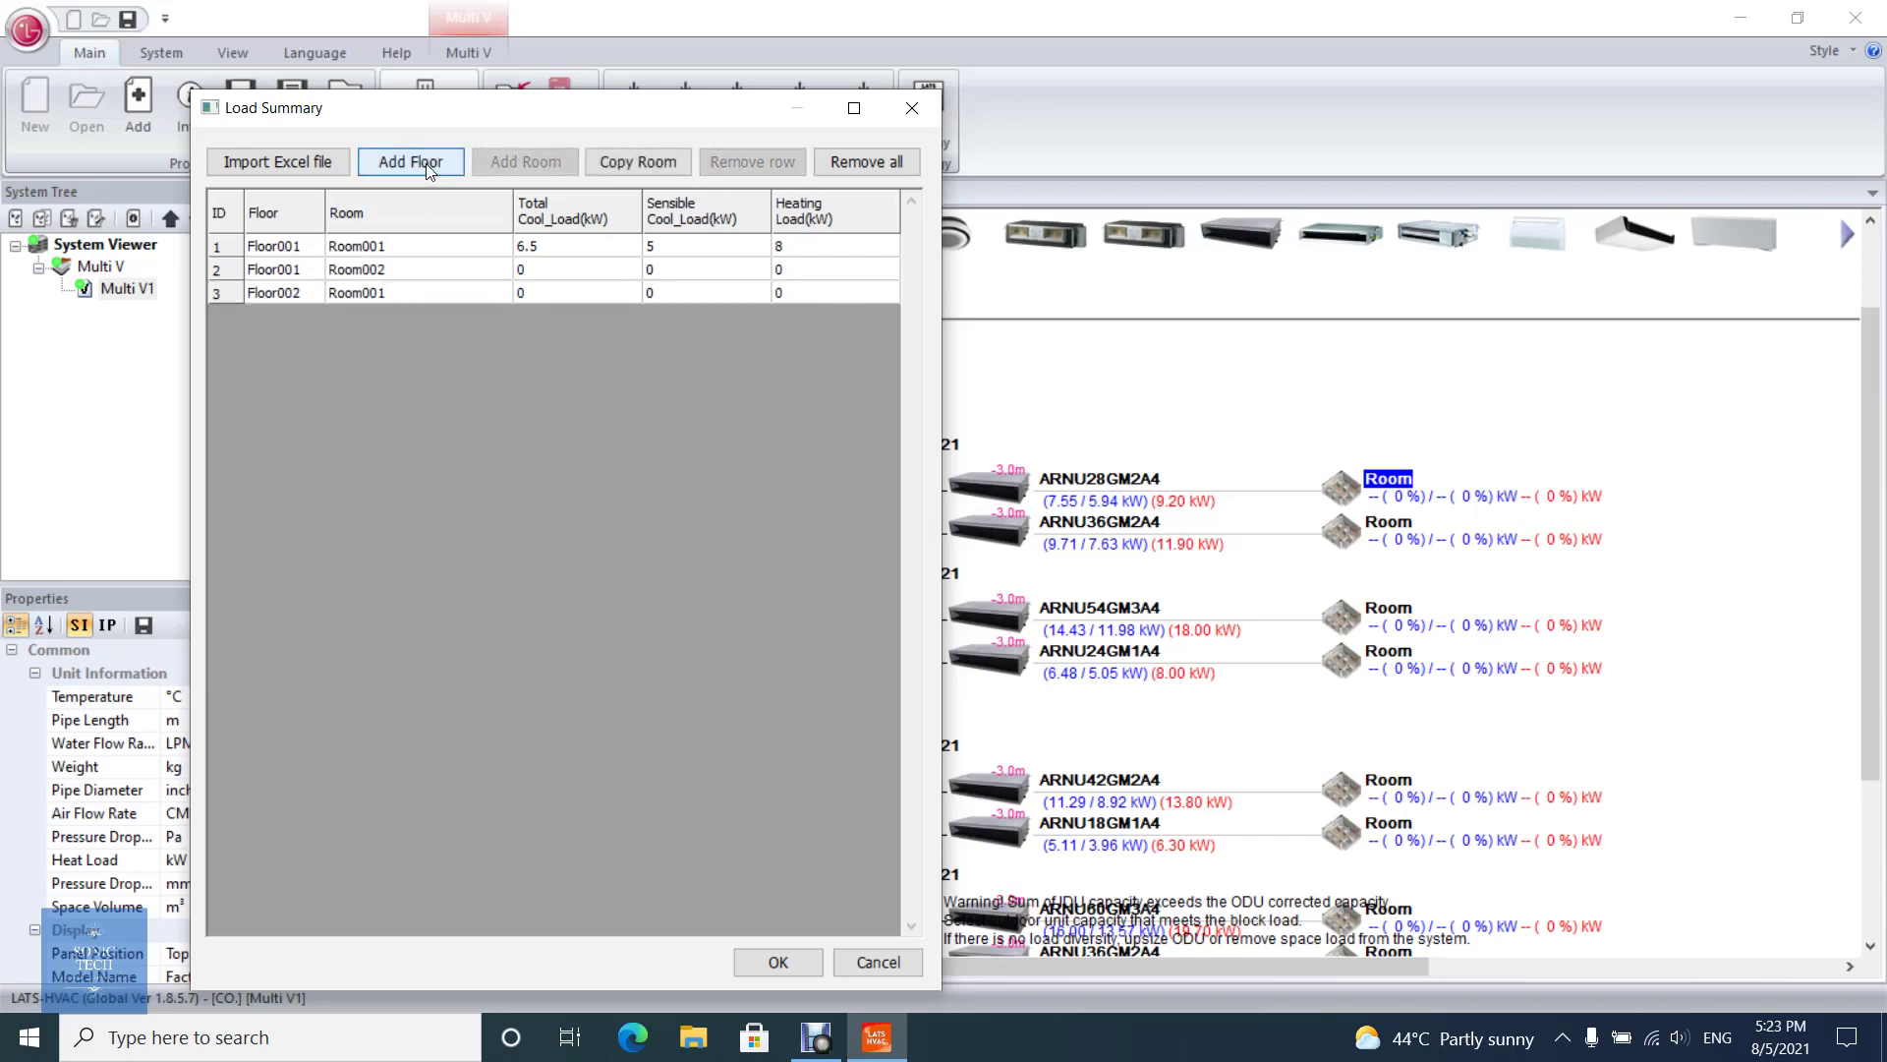
click(306, 298)
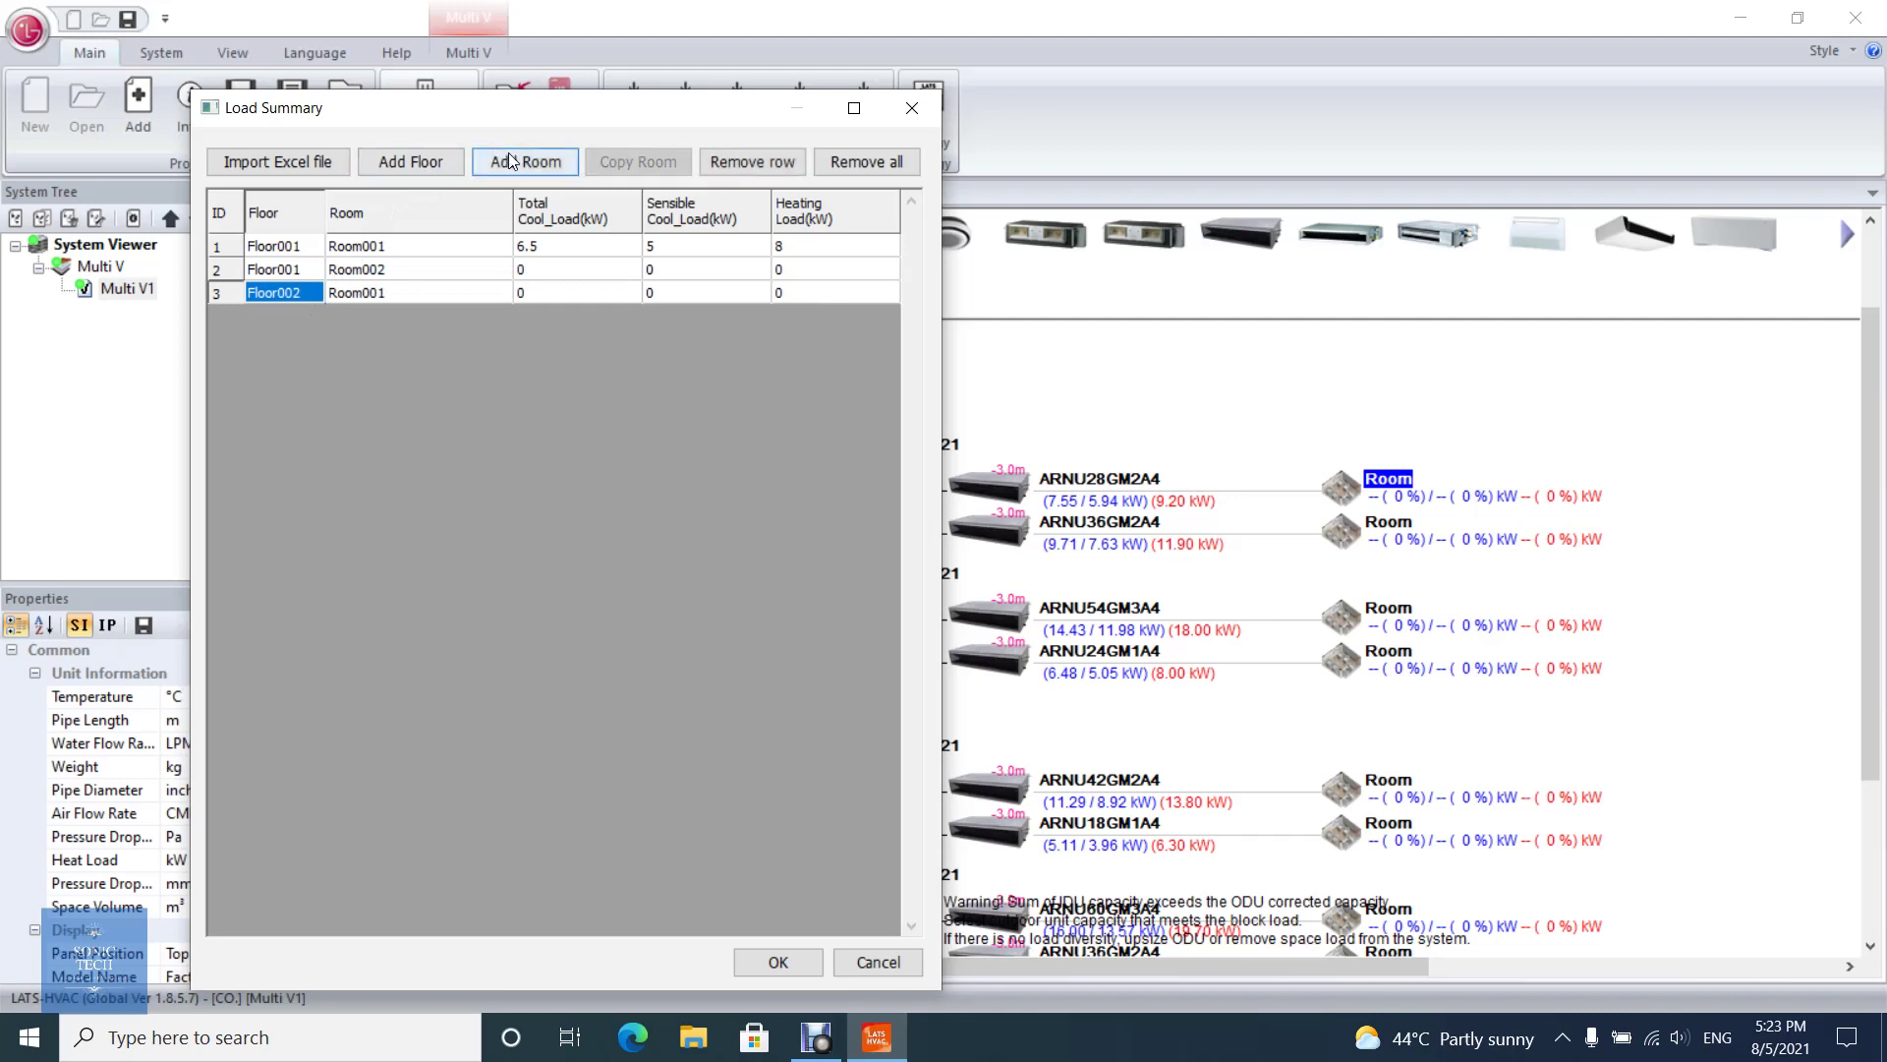
click(510, 160)
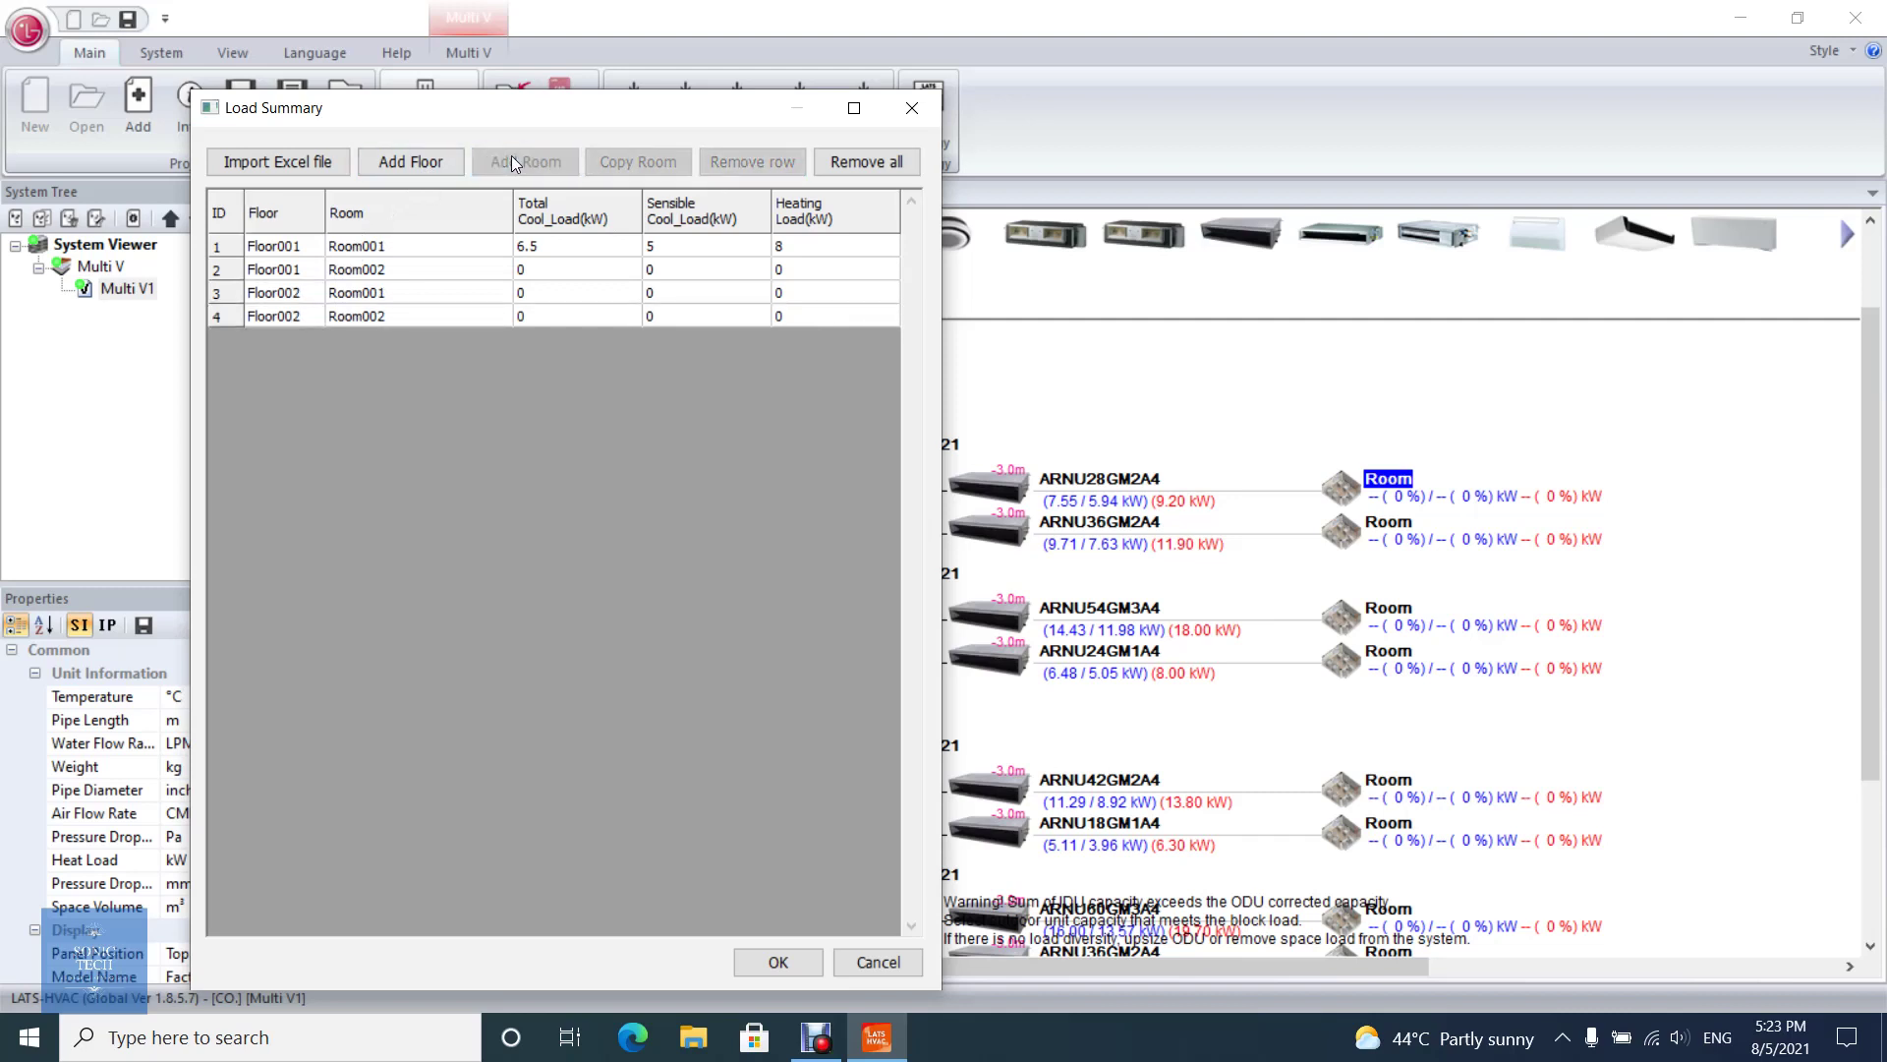
click(339, 316)
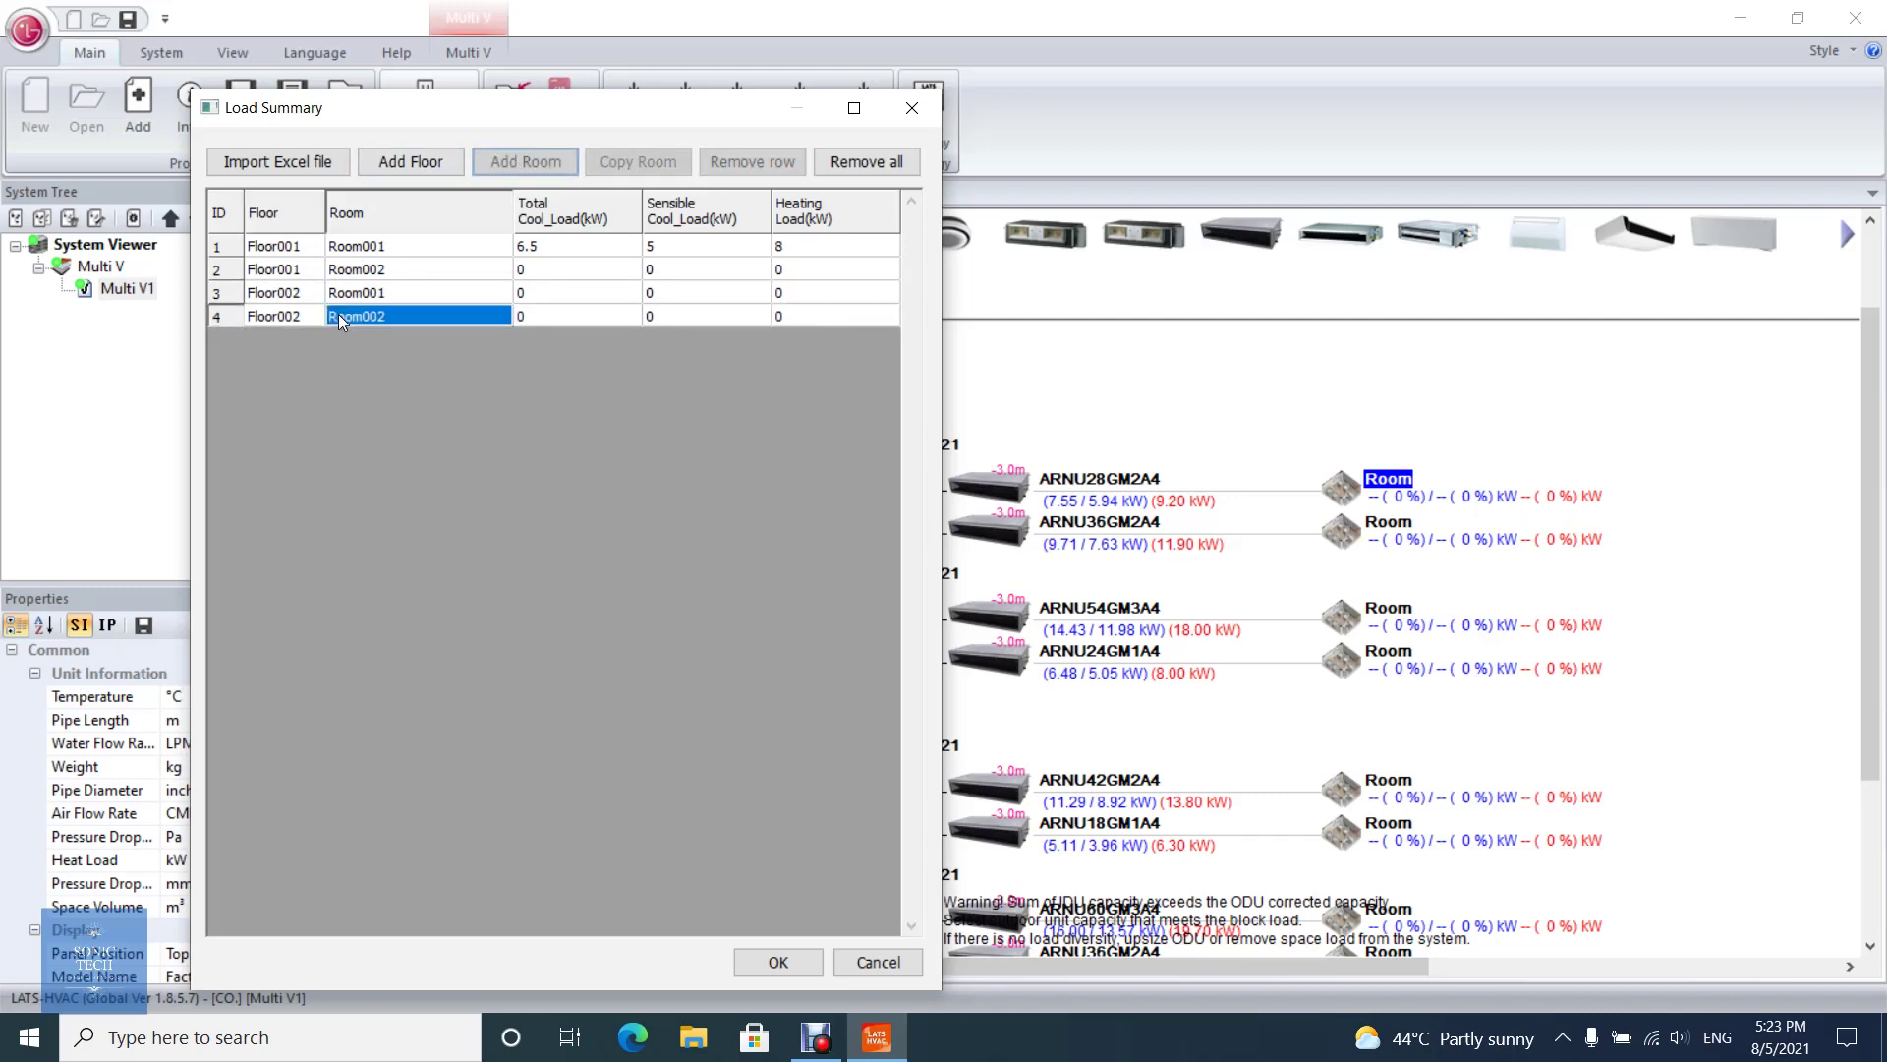
click(407, 169)
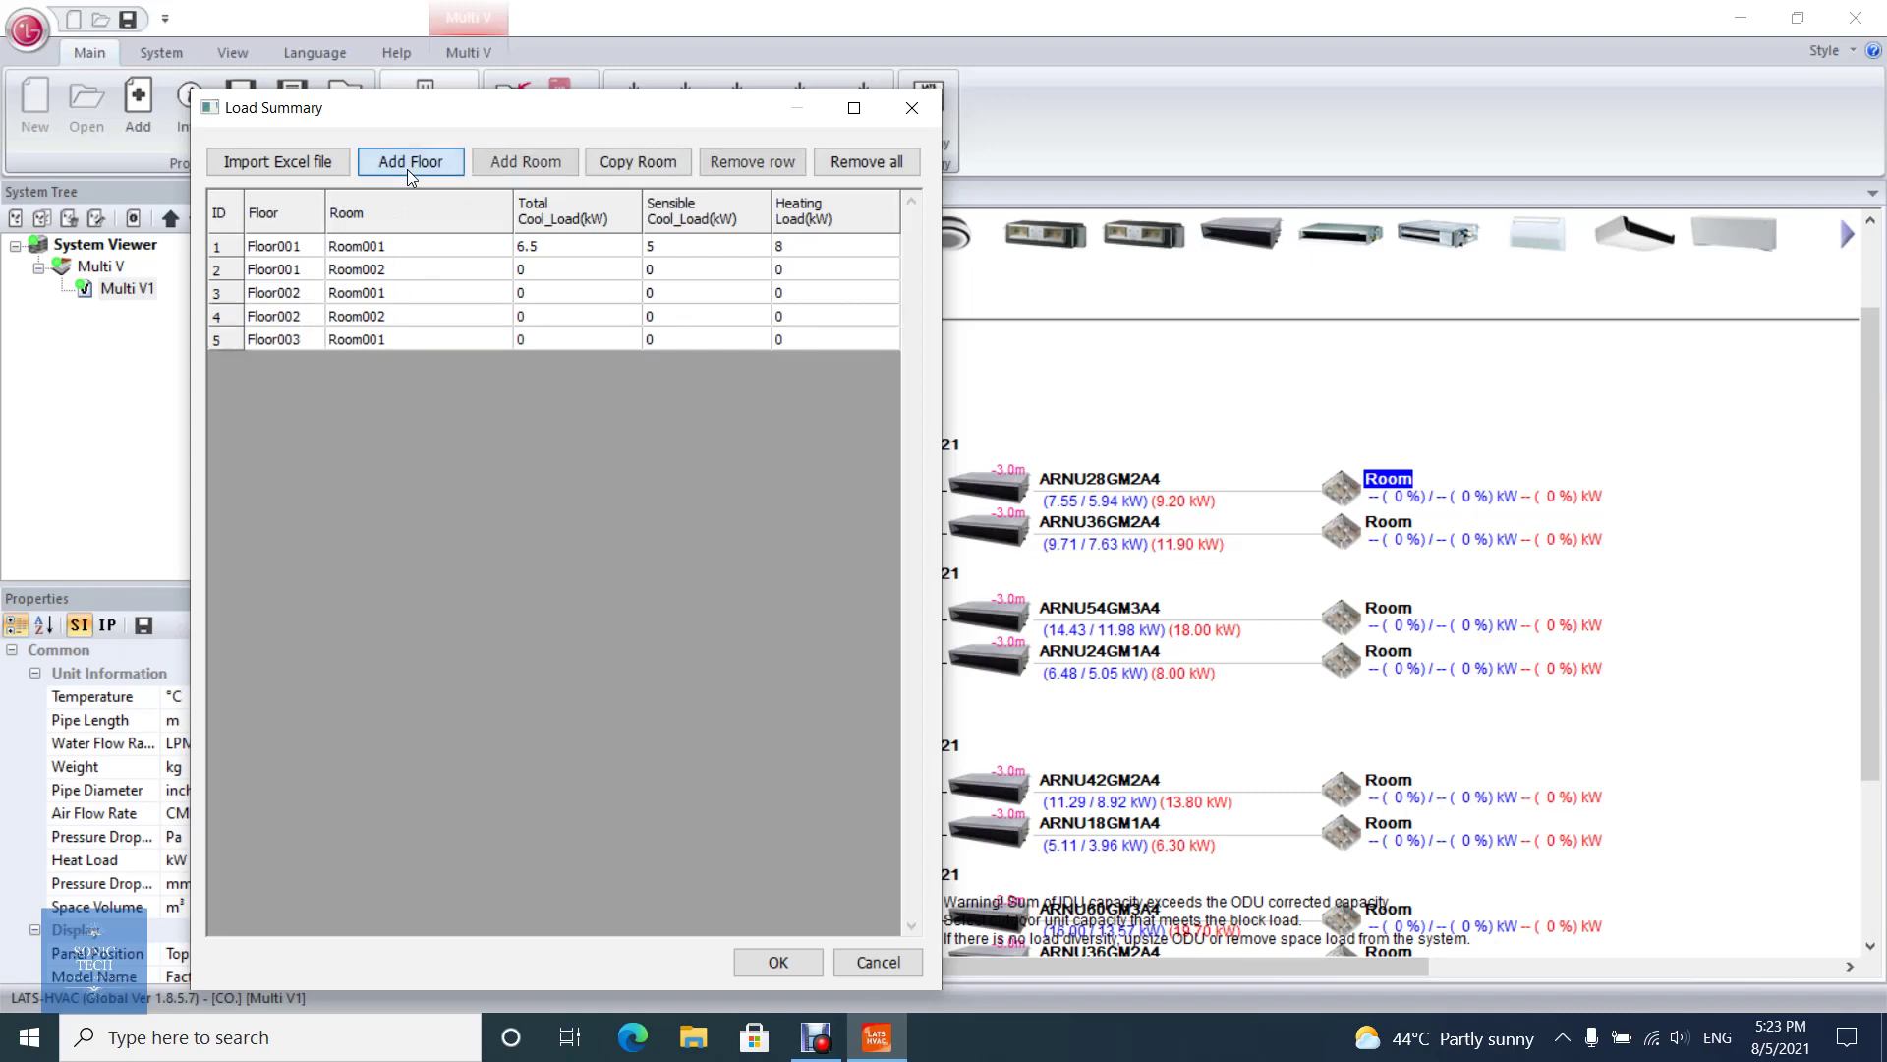
click(402, 333)
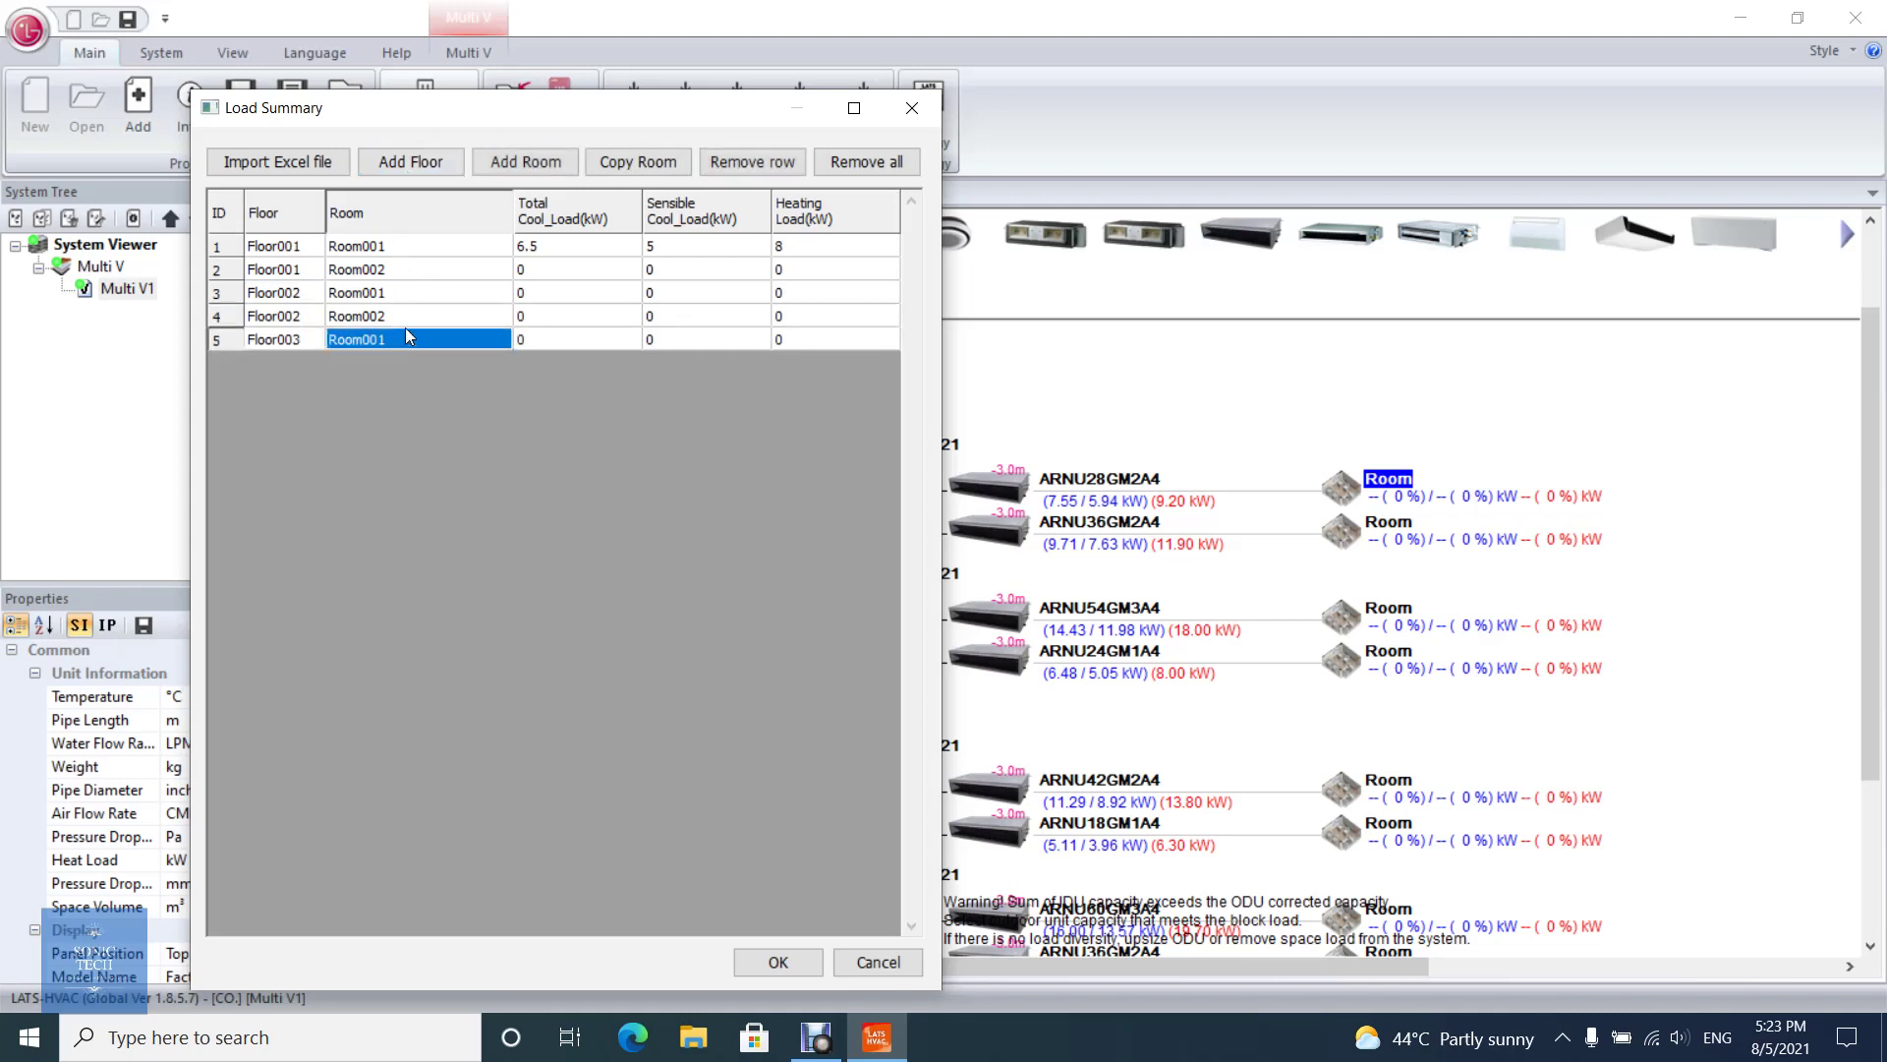
Give Floor001 Room002 loads of 8, 6.5 and 10 kW, and accept the table.
click(526, 271)
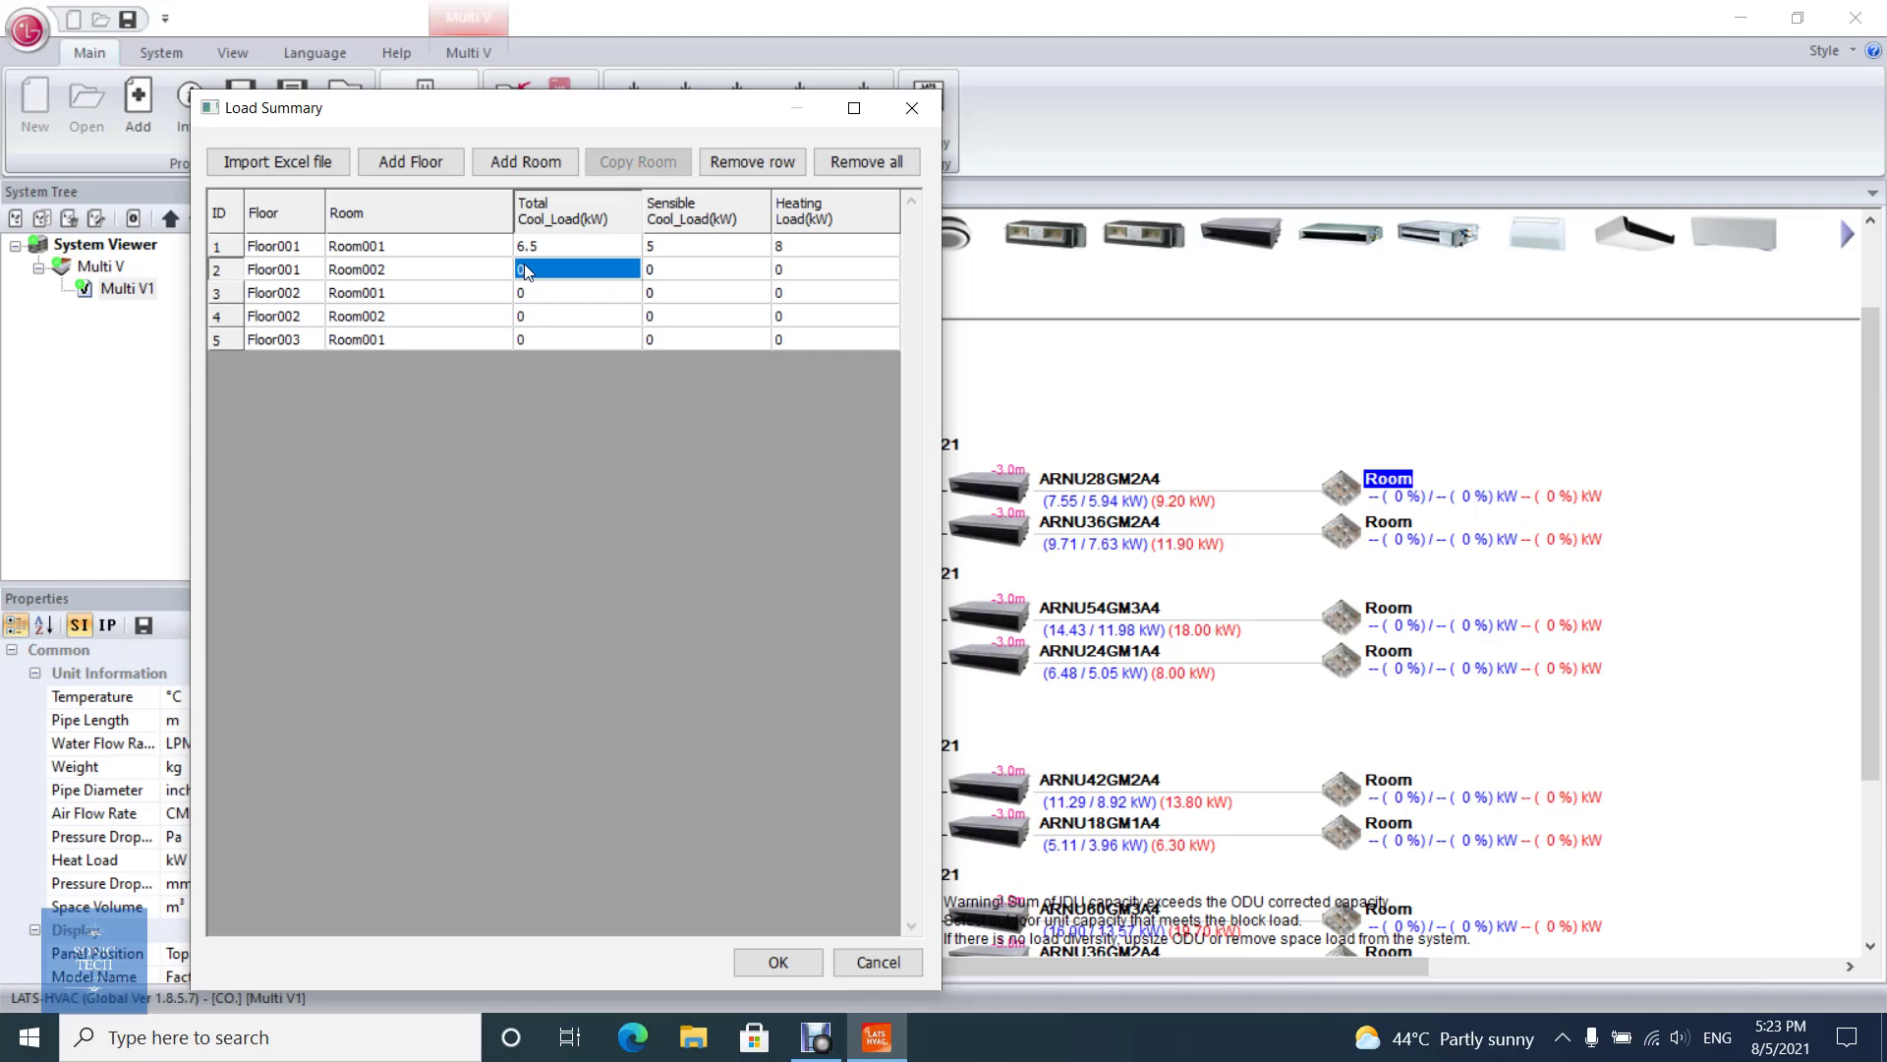
text(8)
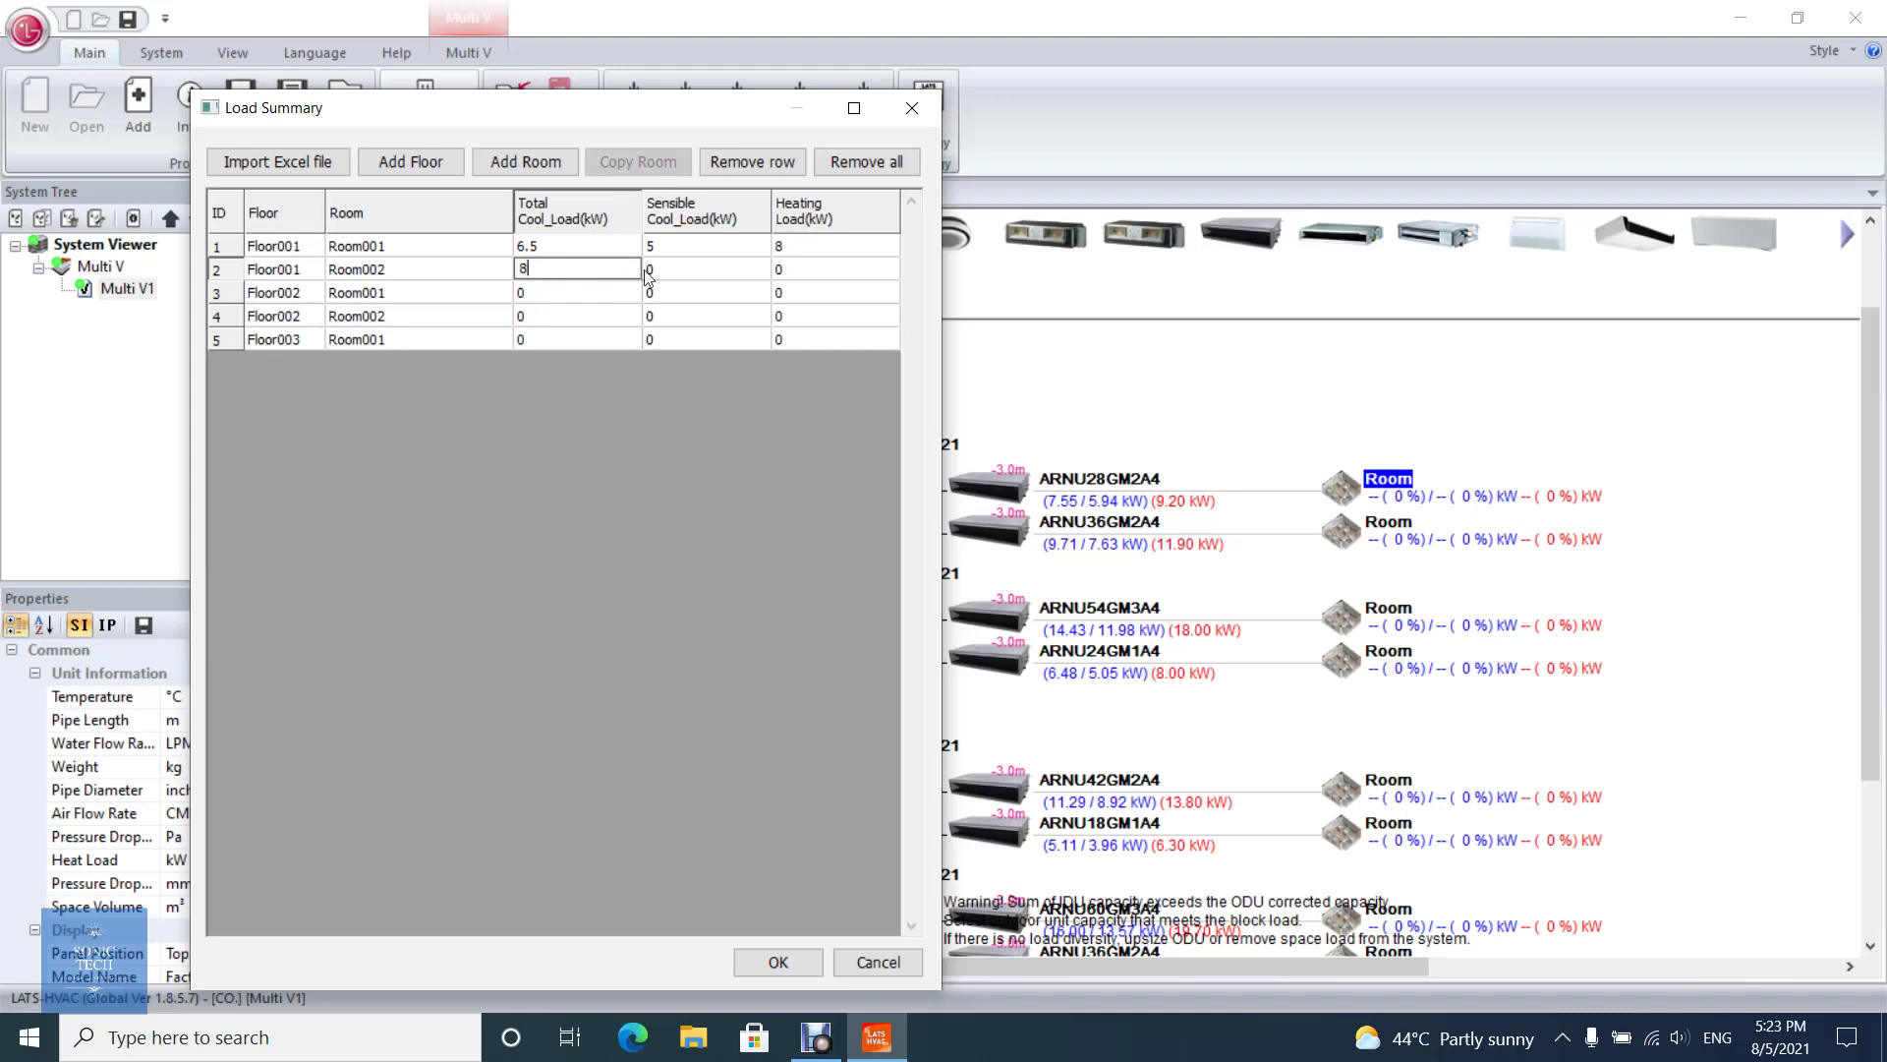
click(685, 274)
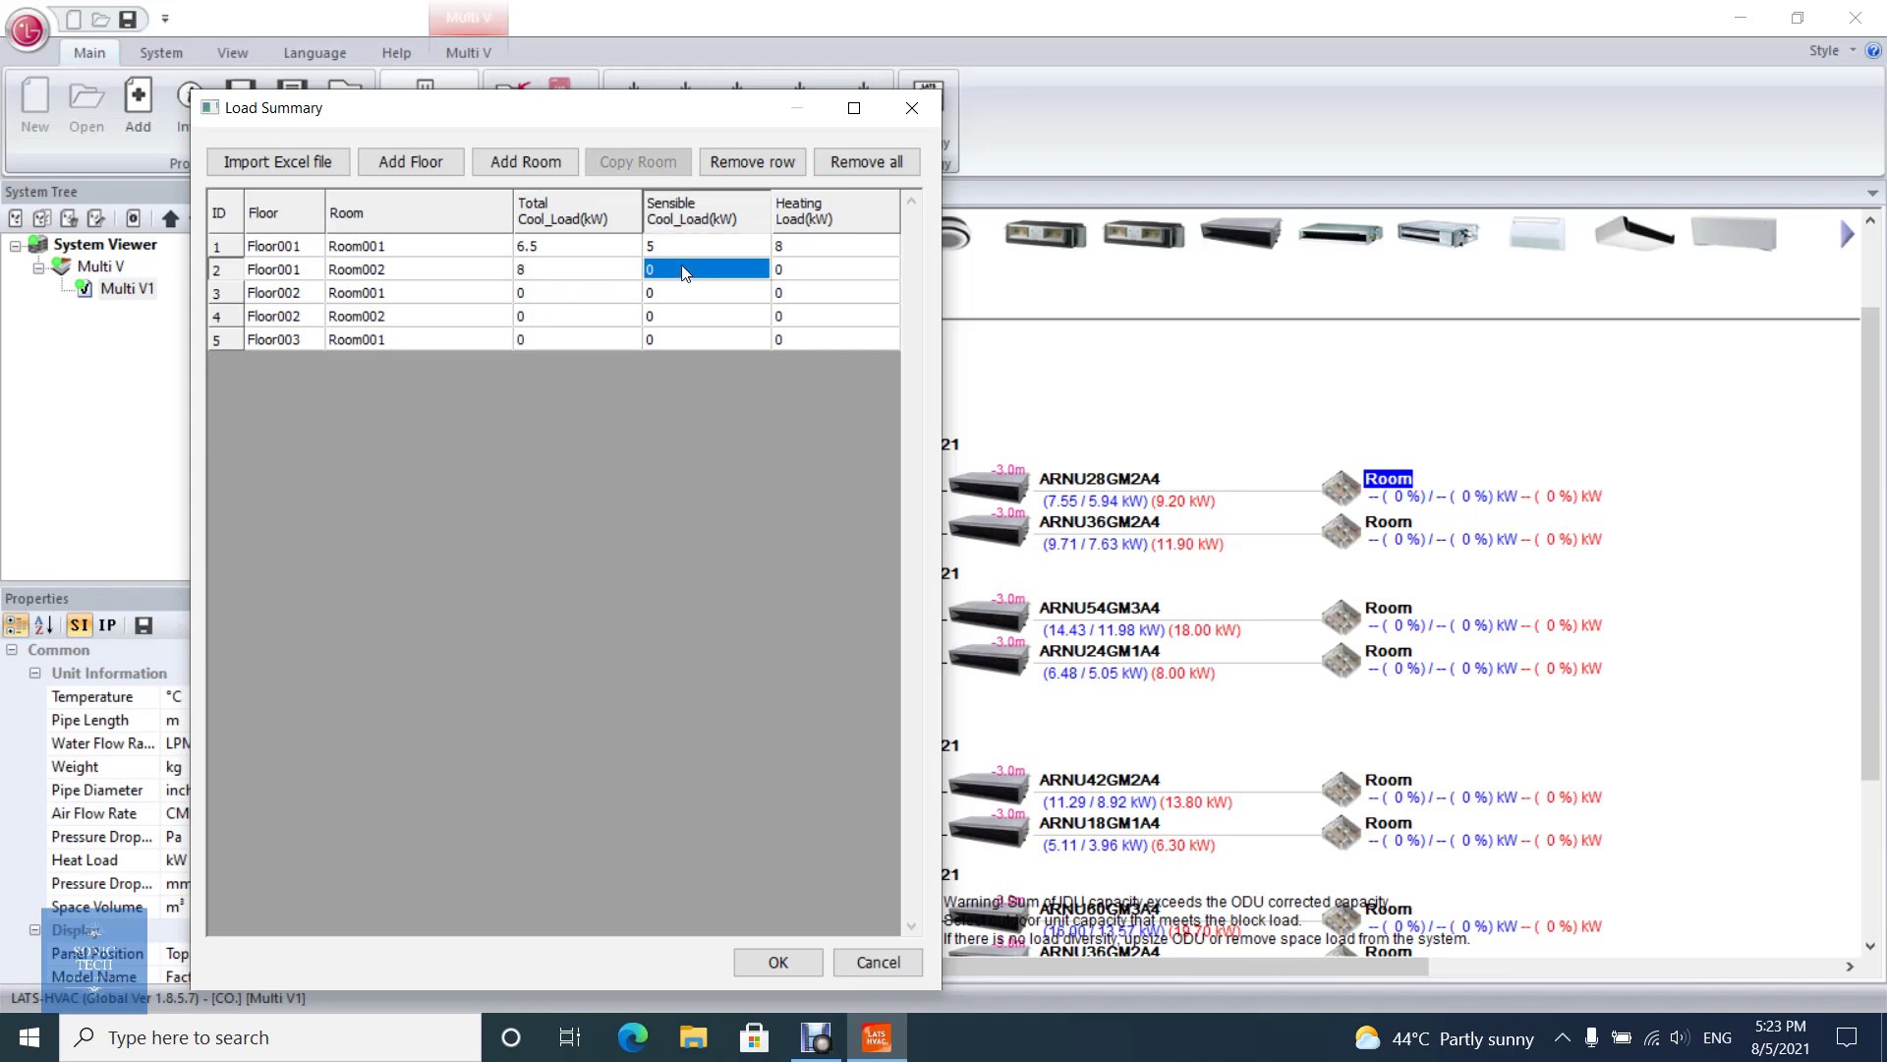
text(6.5)
key(Tab)
text(10)
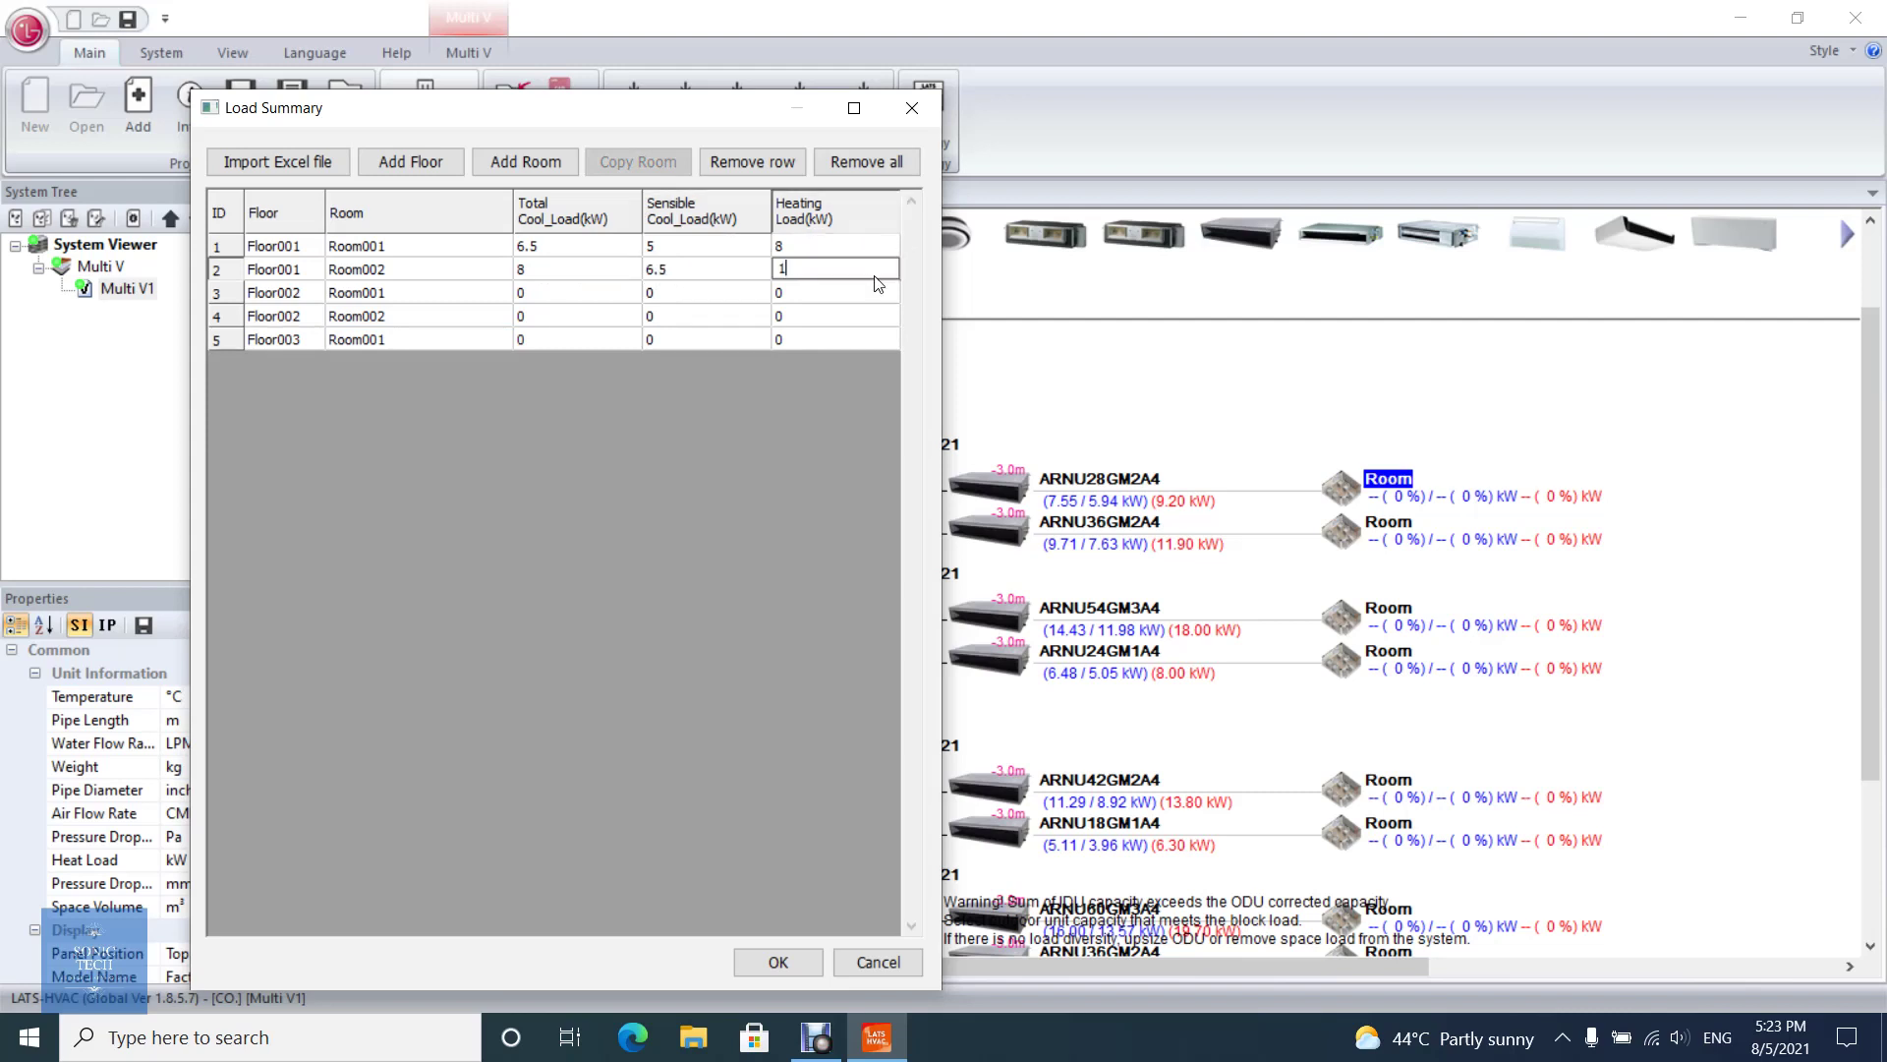
click(775, 960)
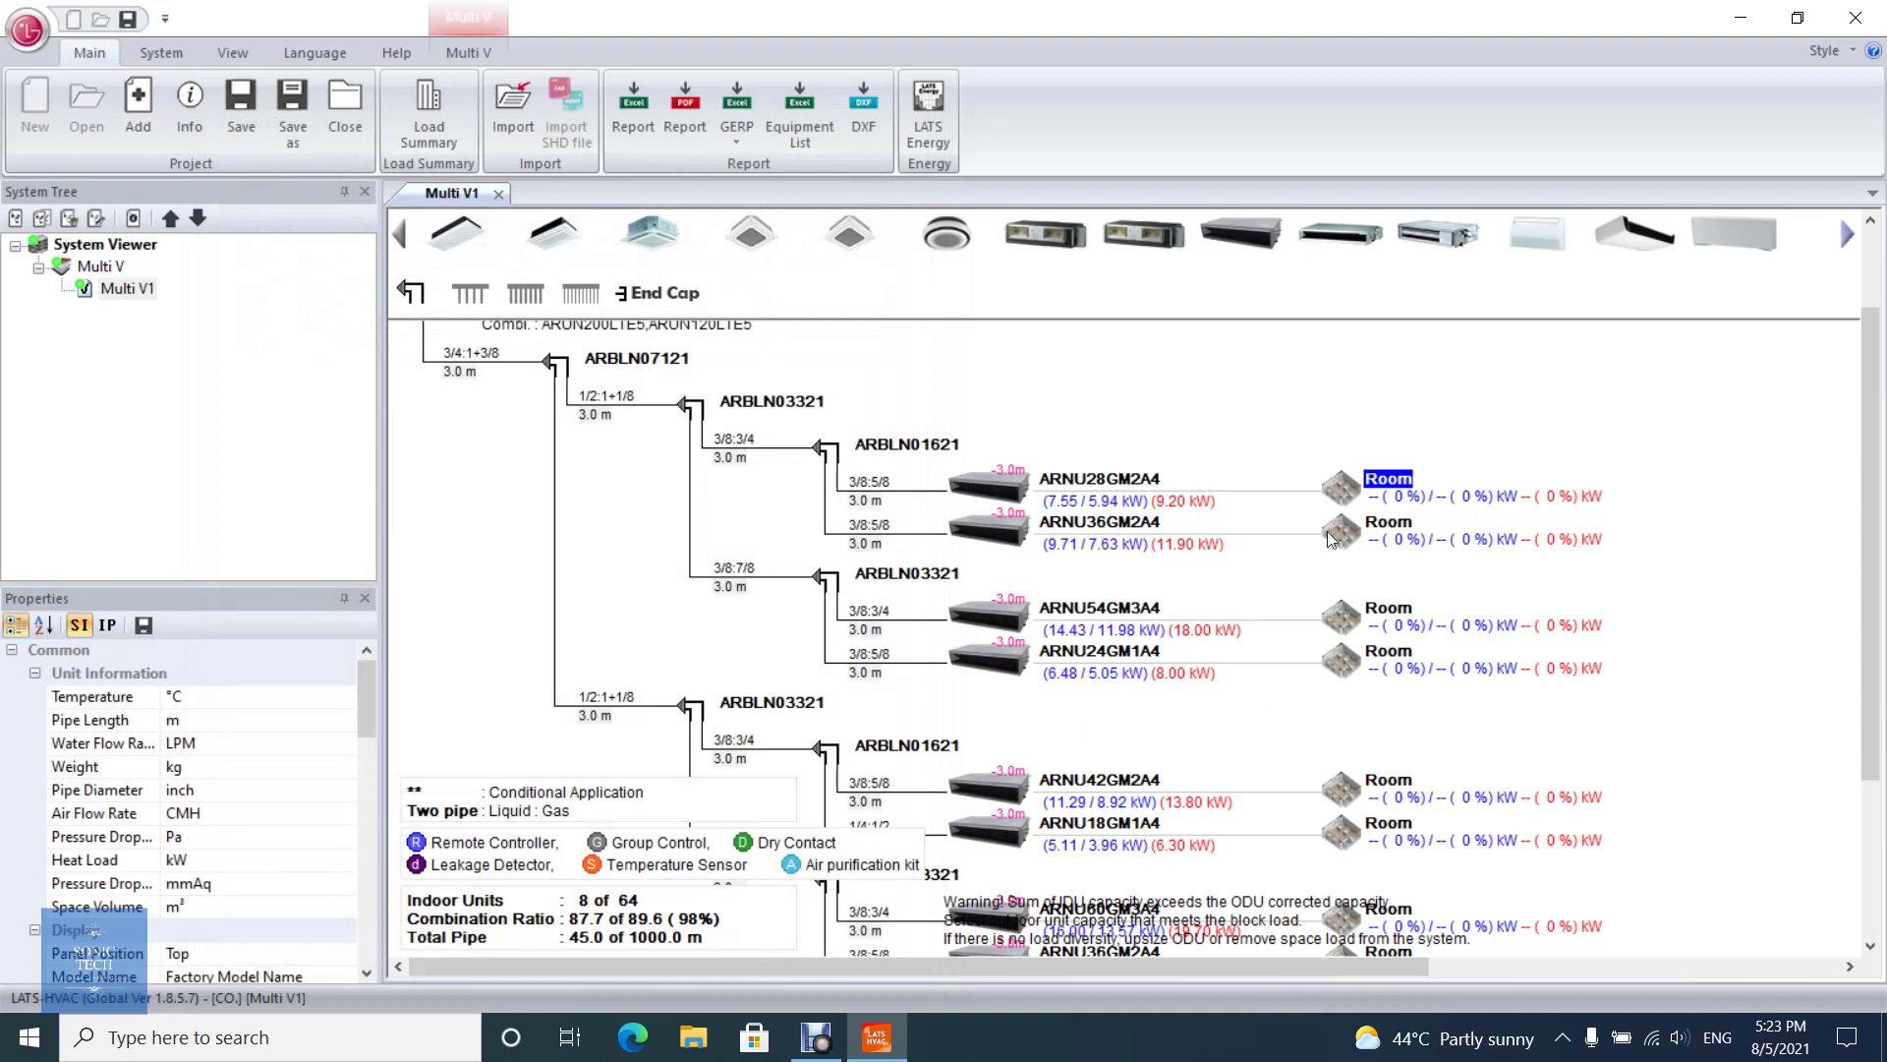
Assign Floor001 Room001 to the first indoor unit and Floor001 Room002 to the second.
double_click(1390, 484)
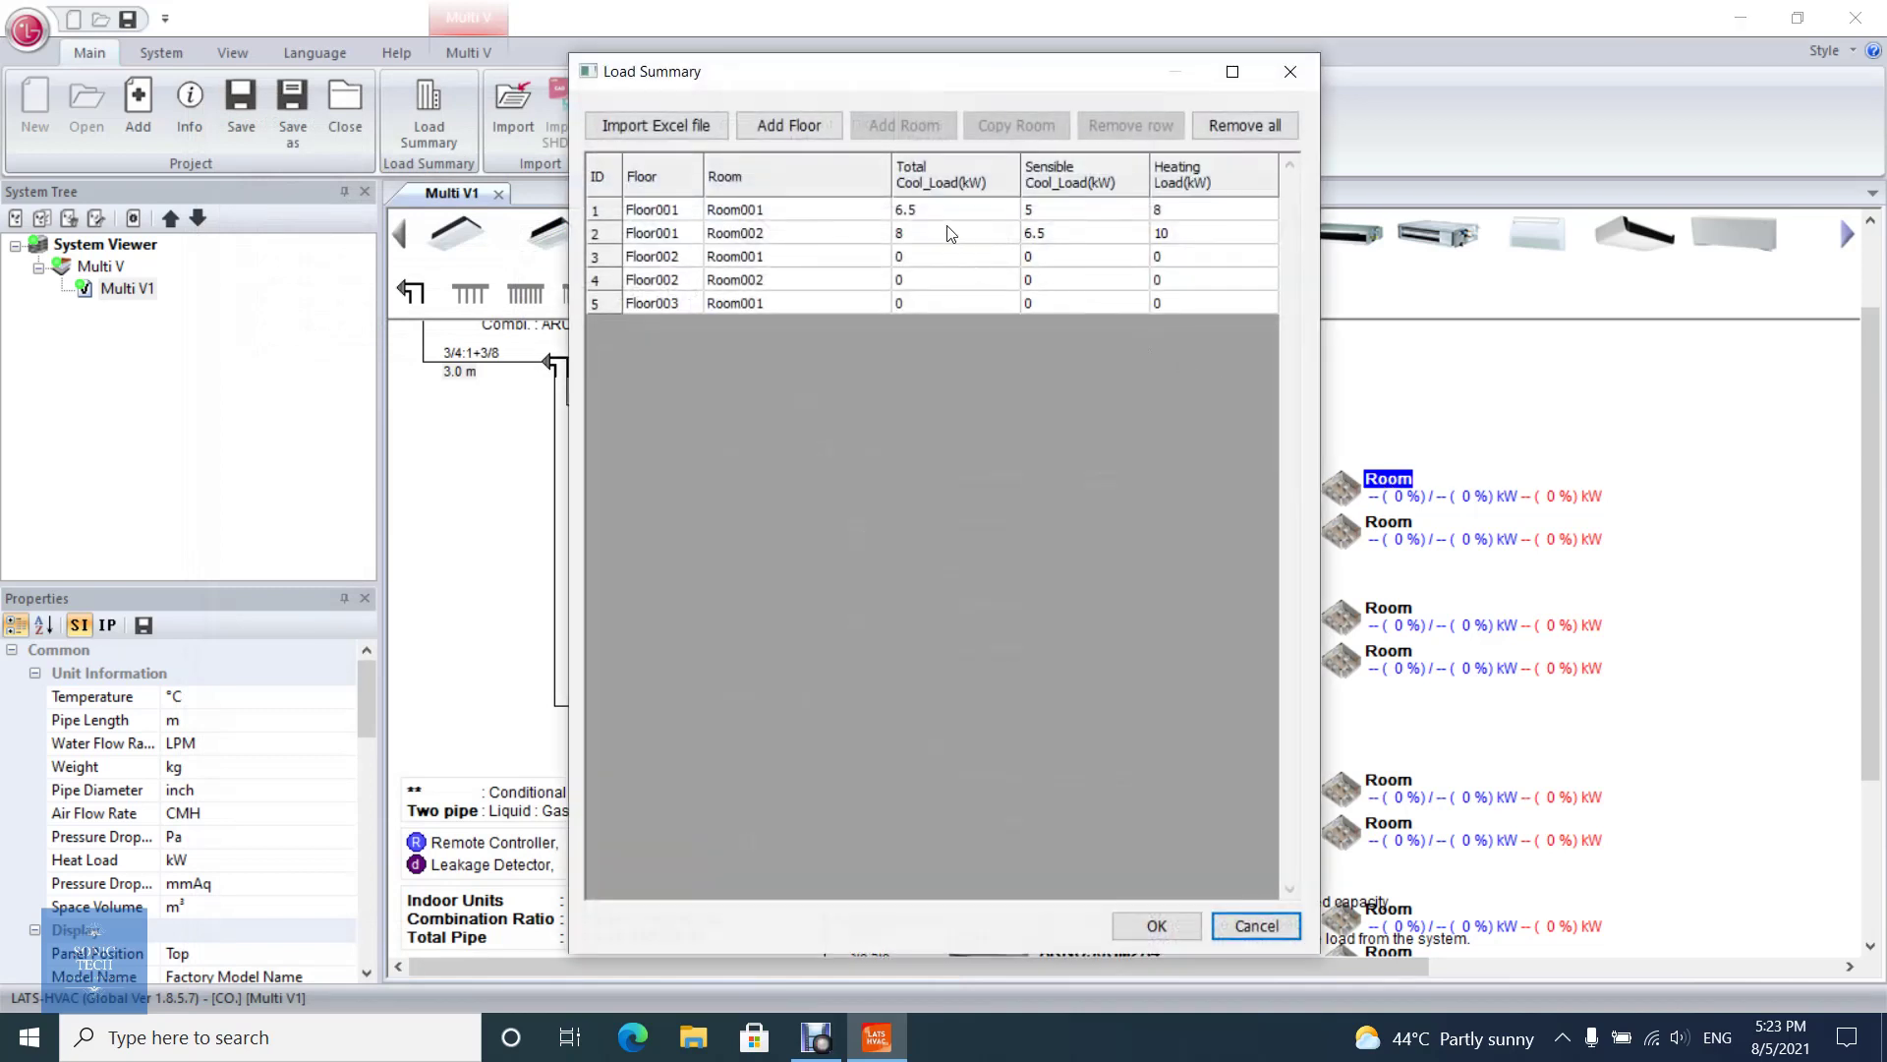
click(952, 214)
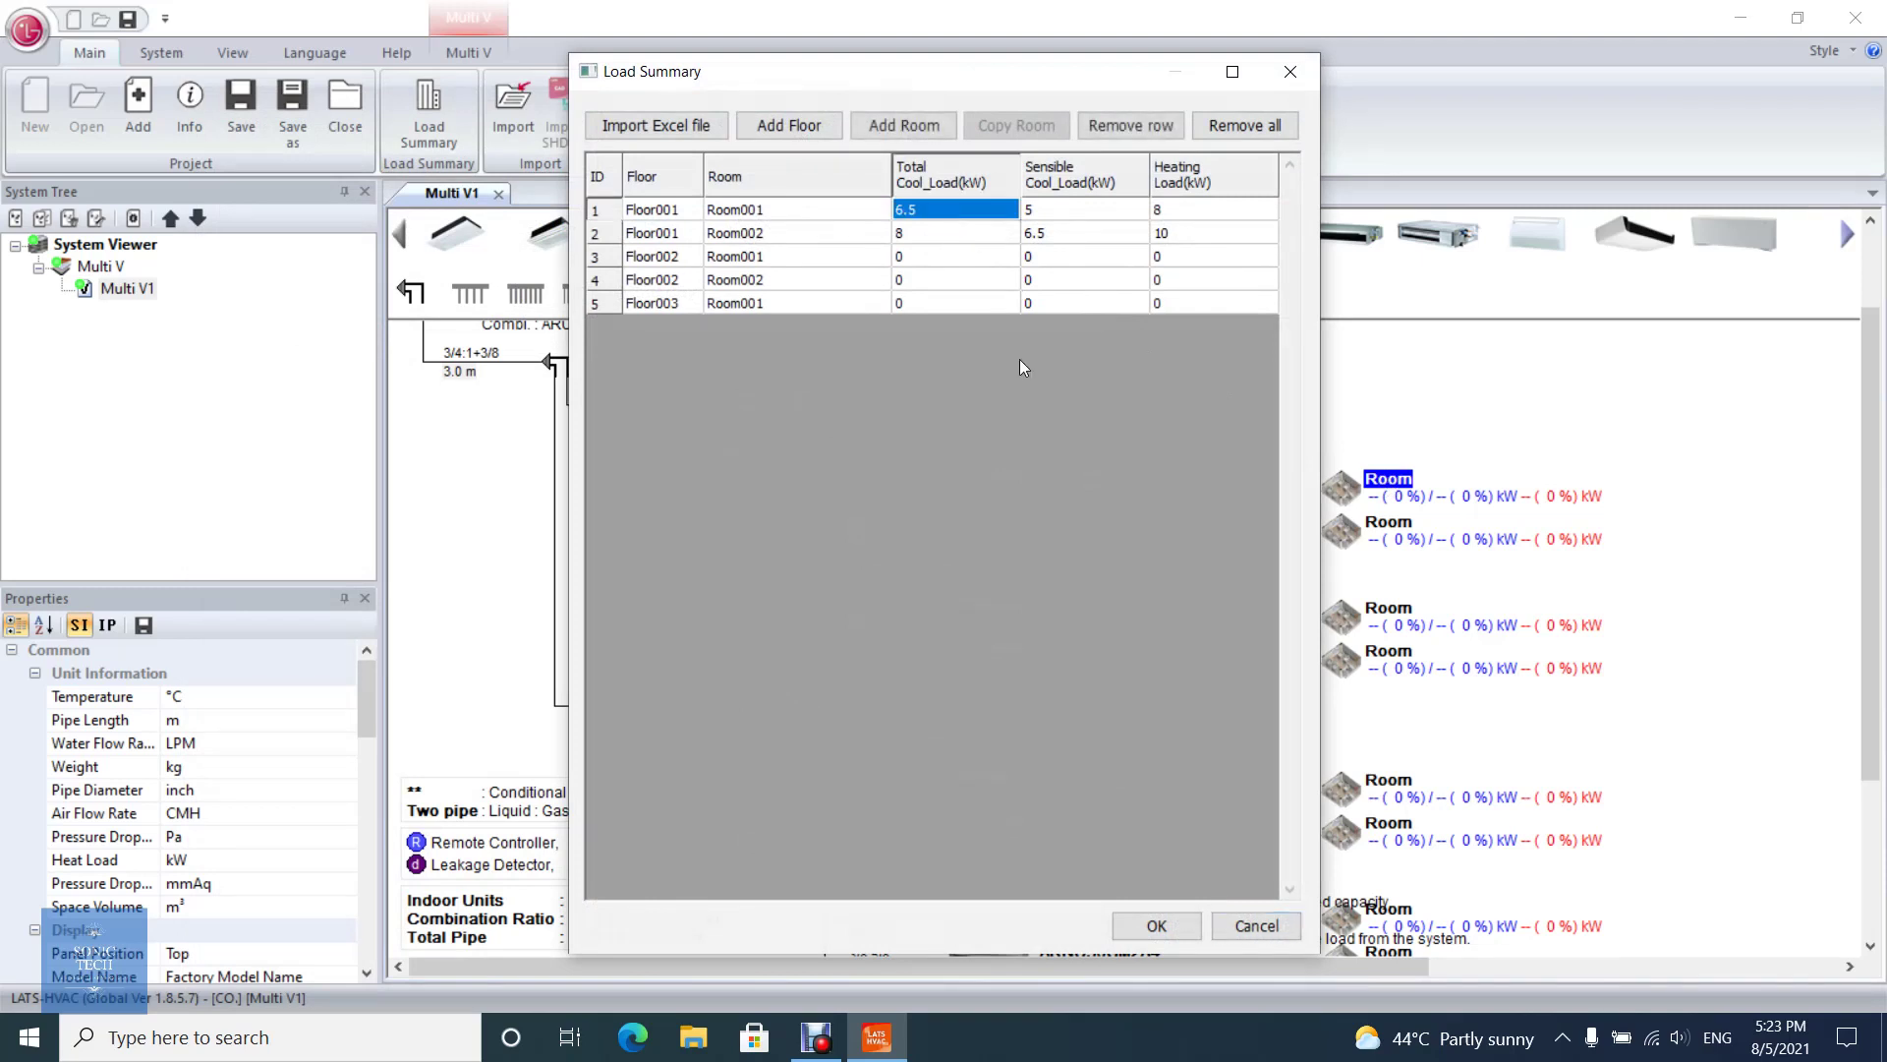
click(1157, 928)
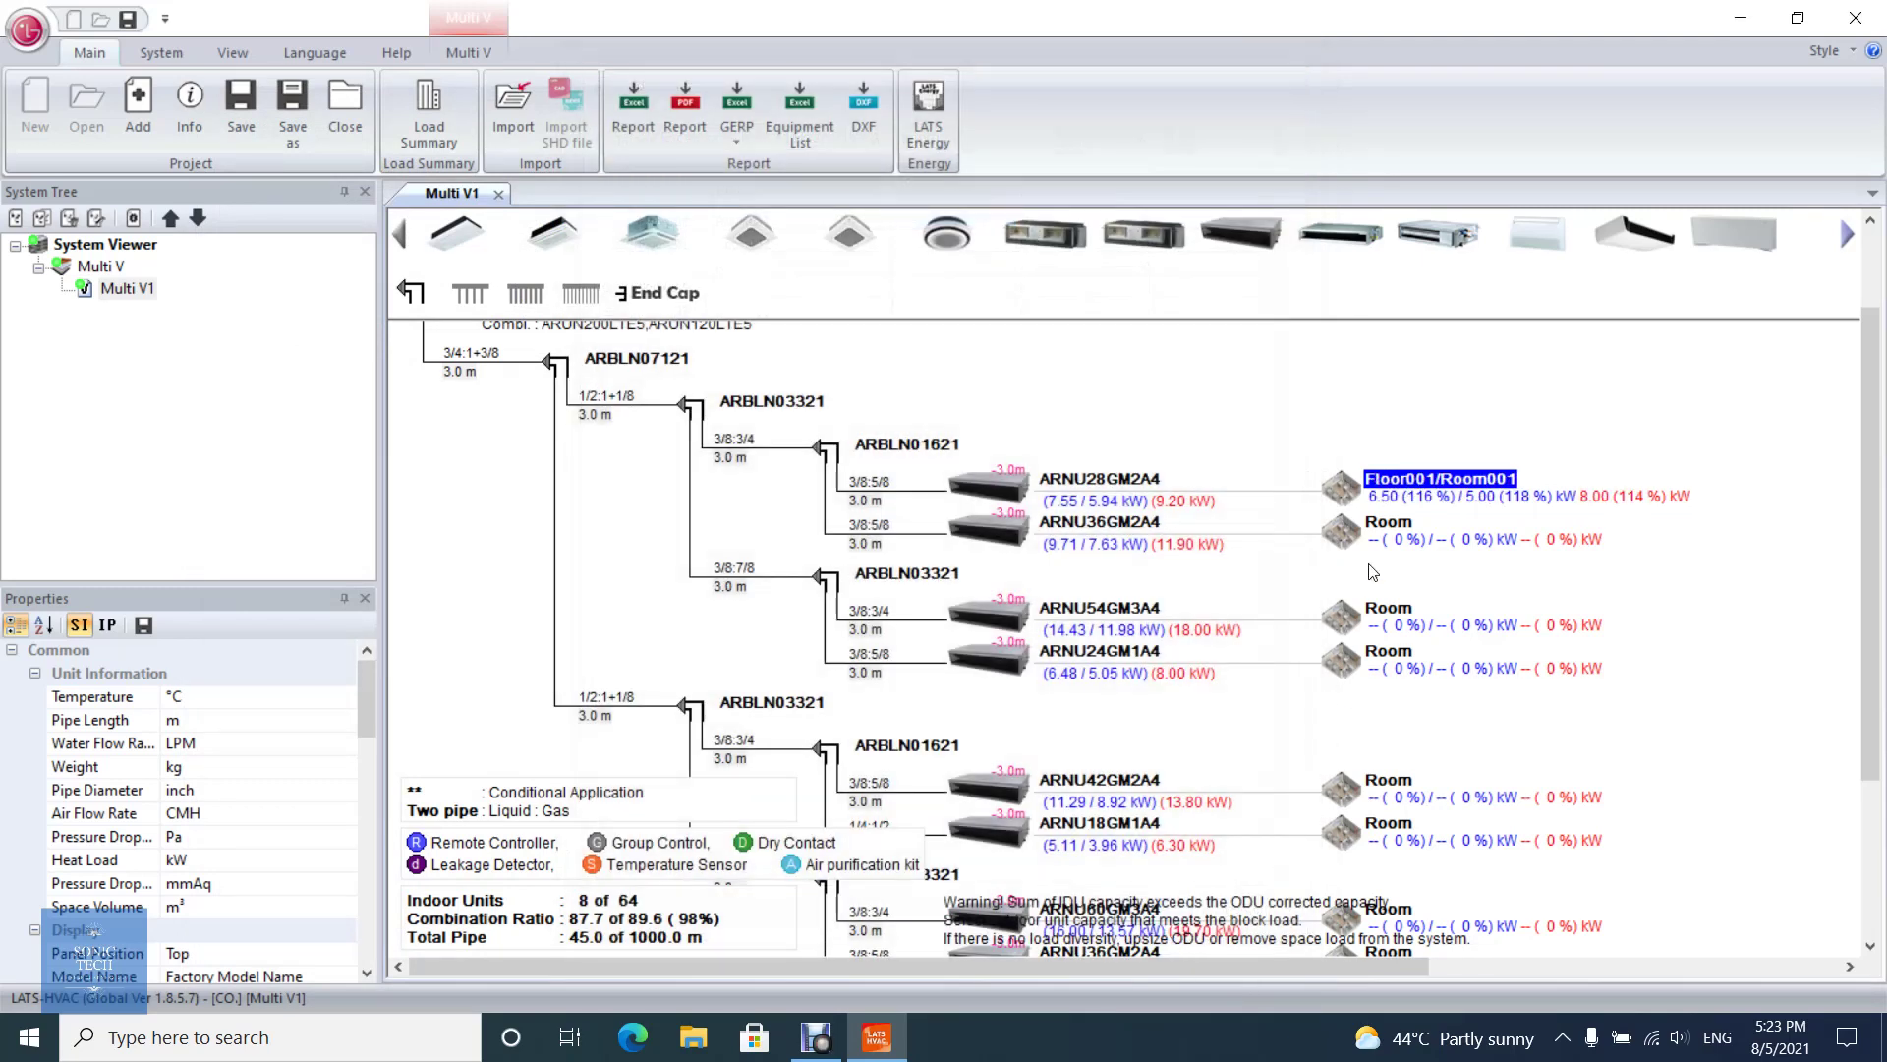
double_click(1382, 528)
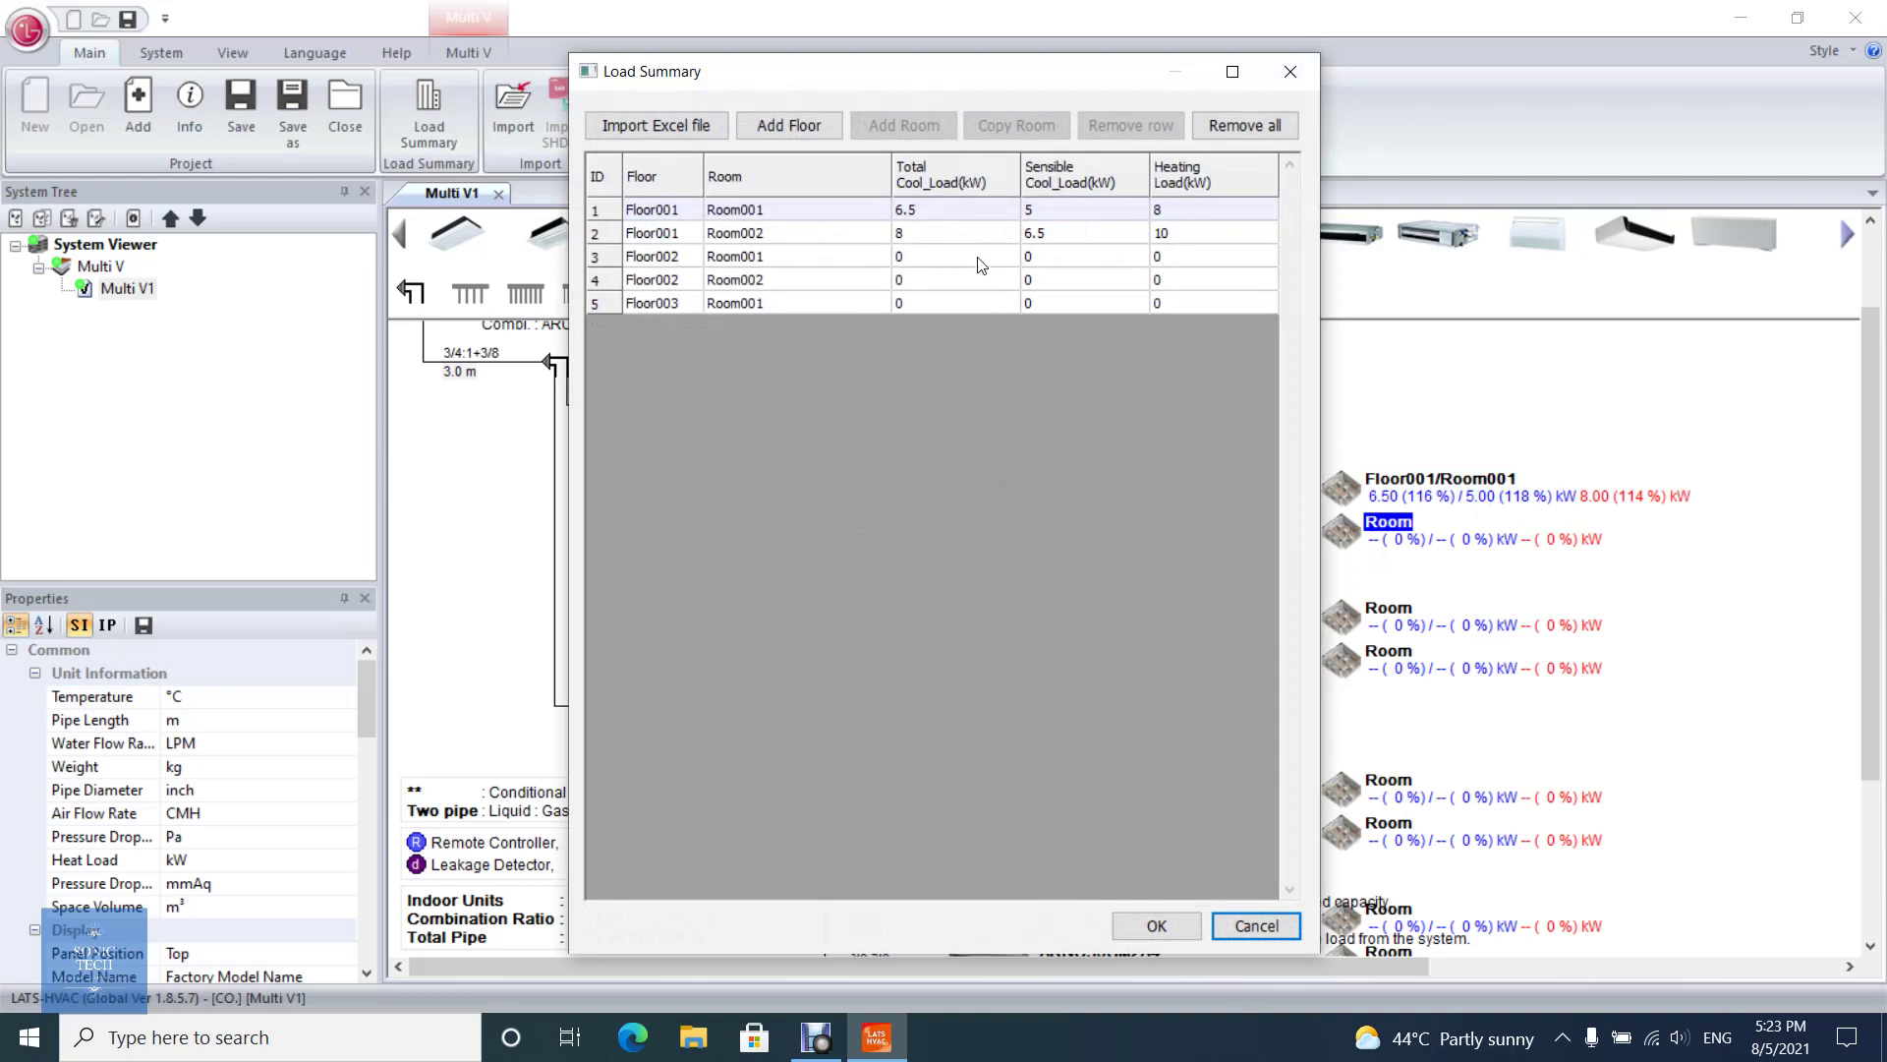
click(969, 236)
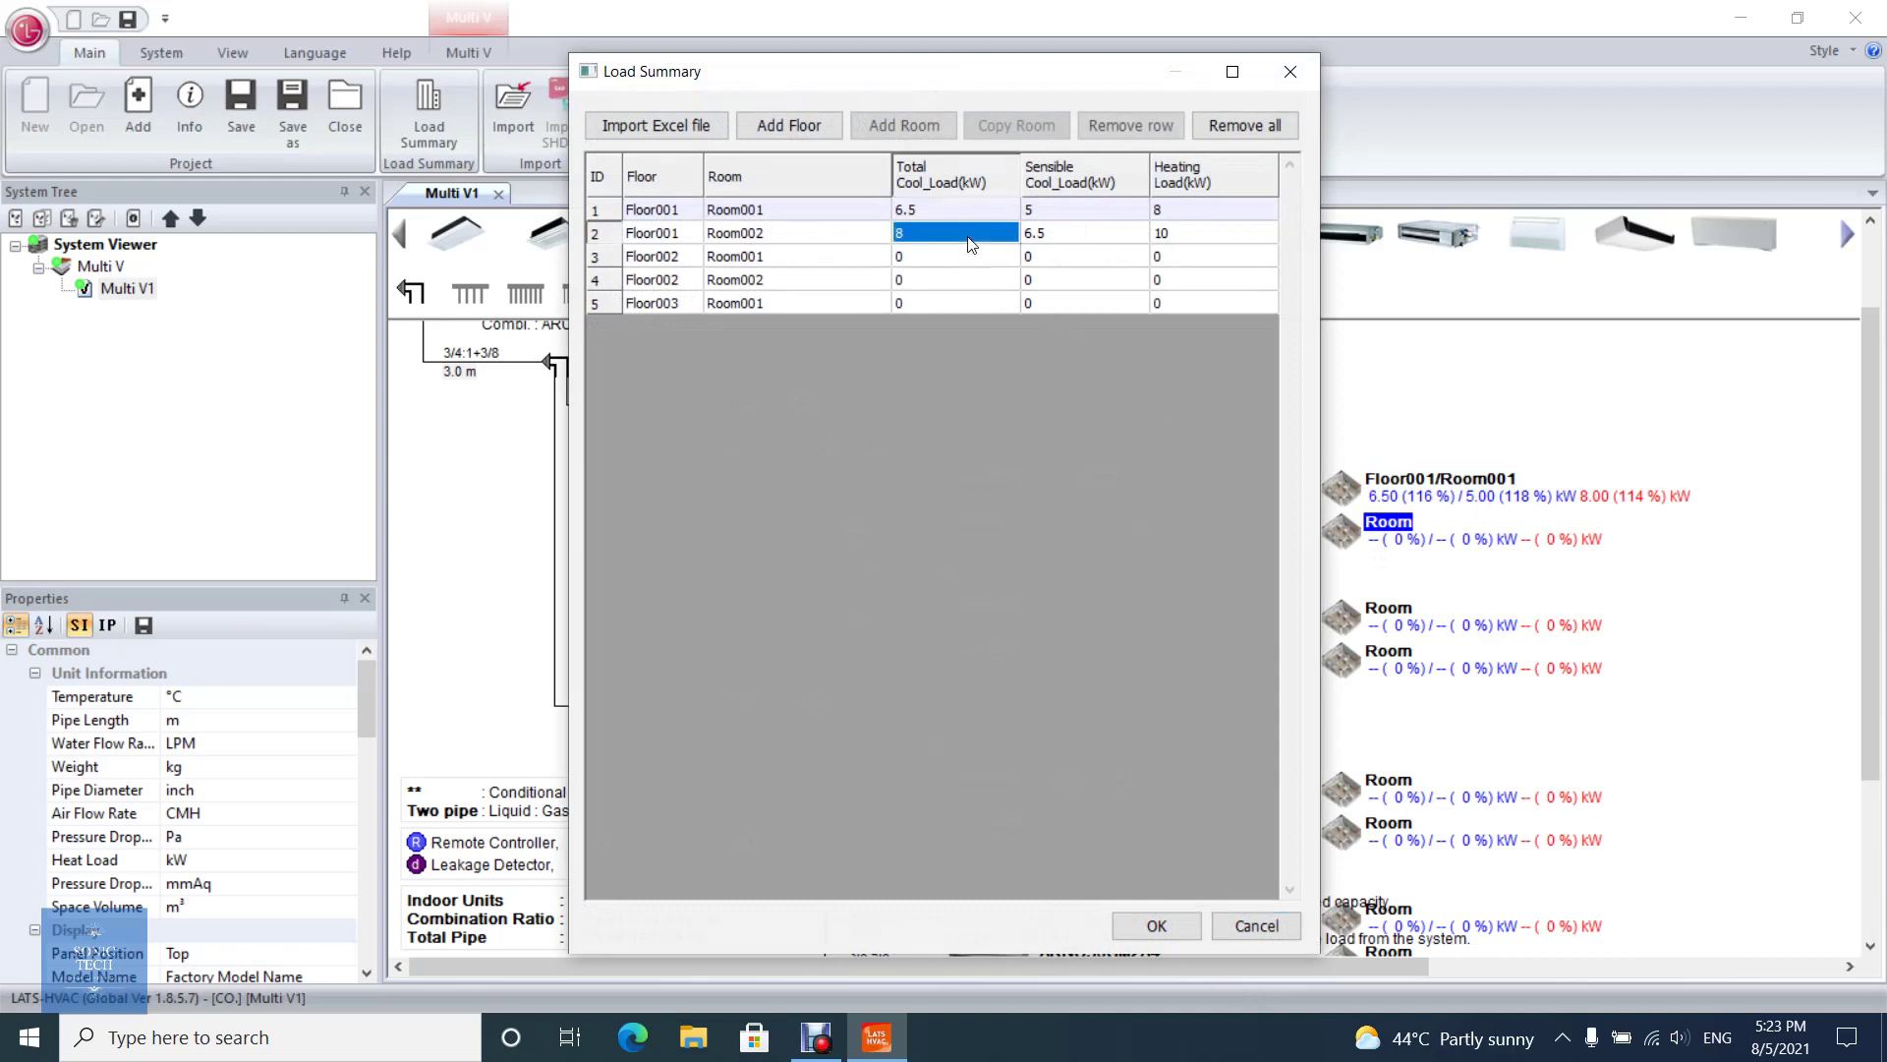
click(1157, 928)
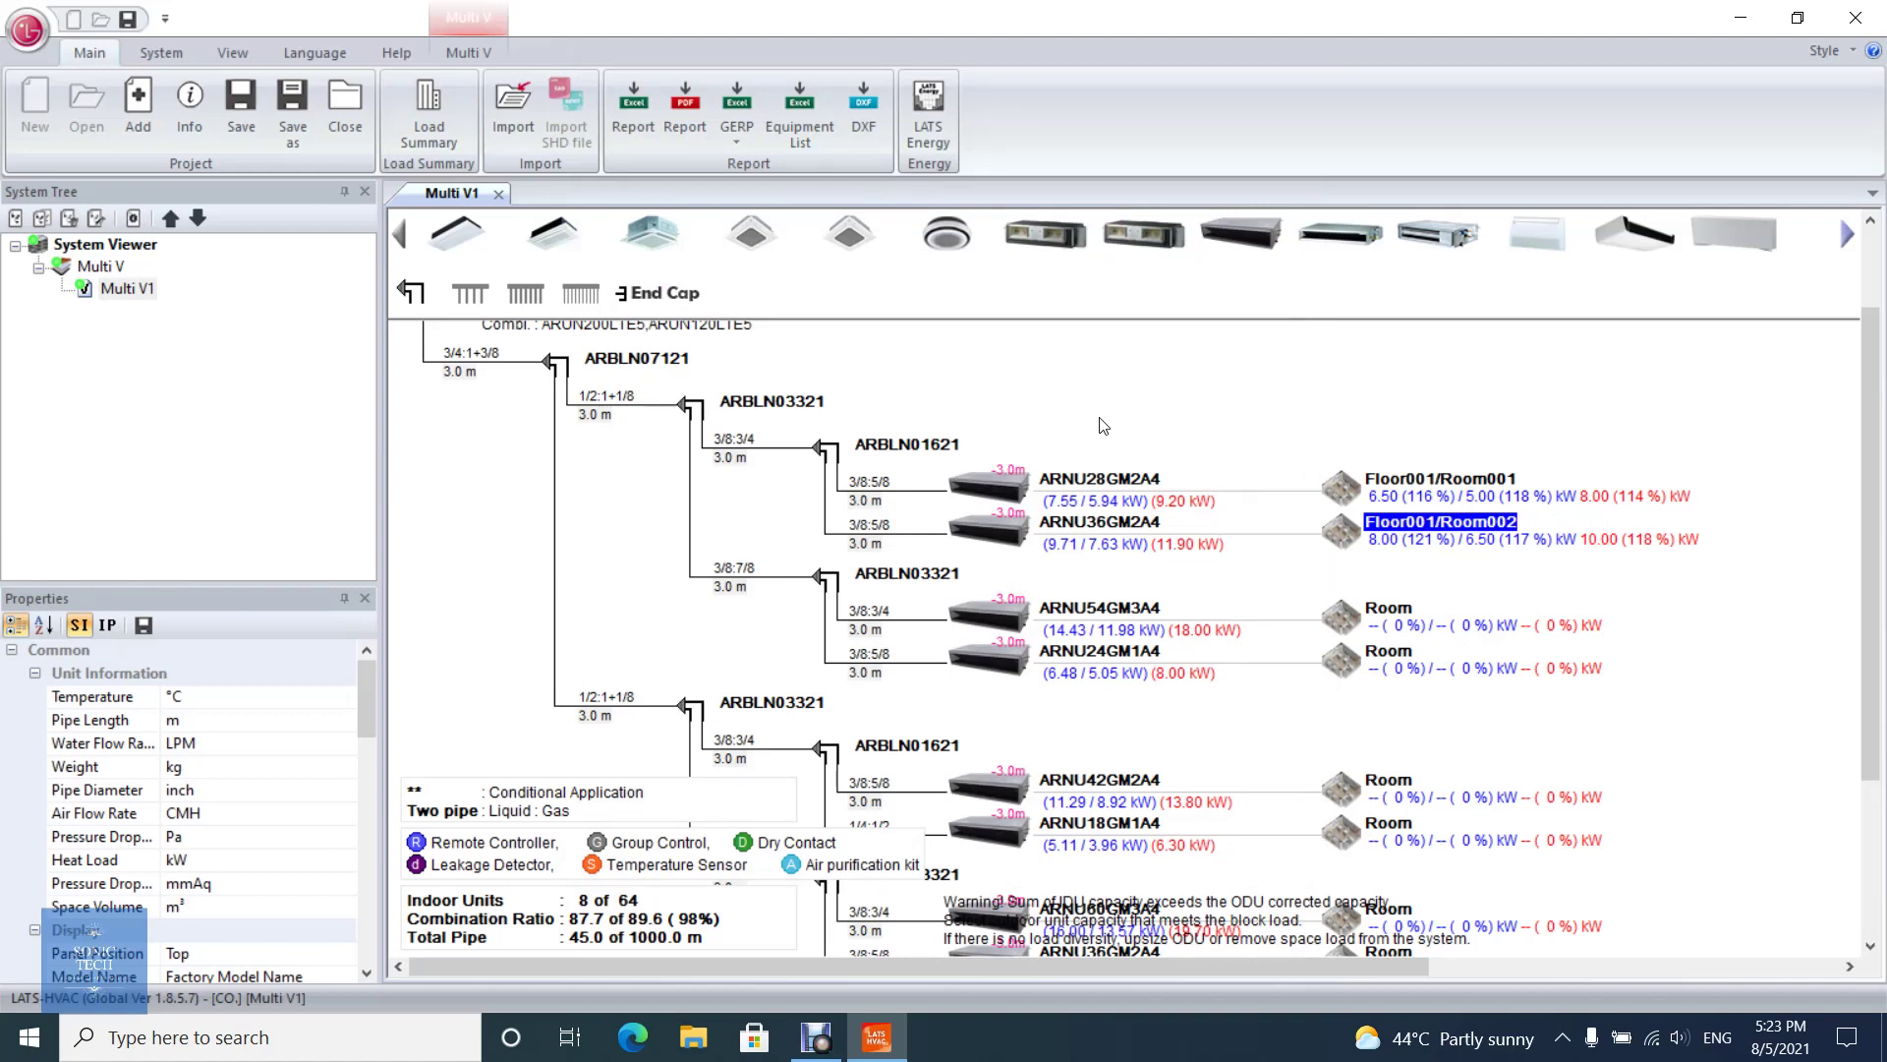
Reopen the Load Summary and remove all floor and room rows.
click(444, 119)
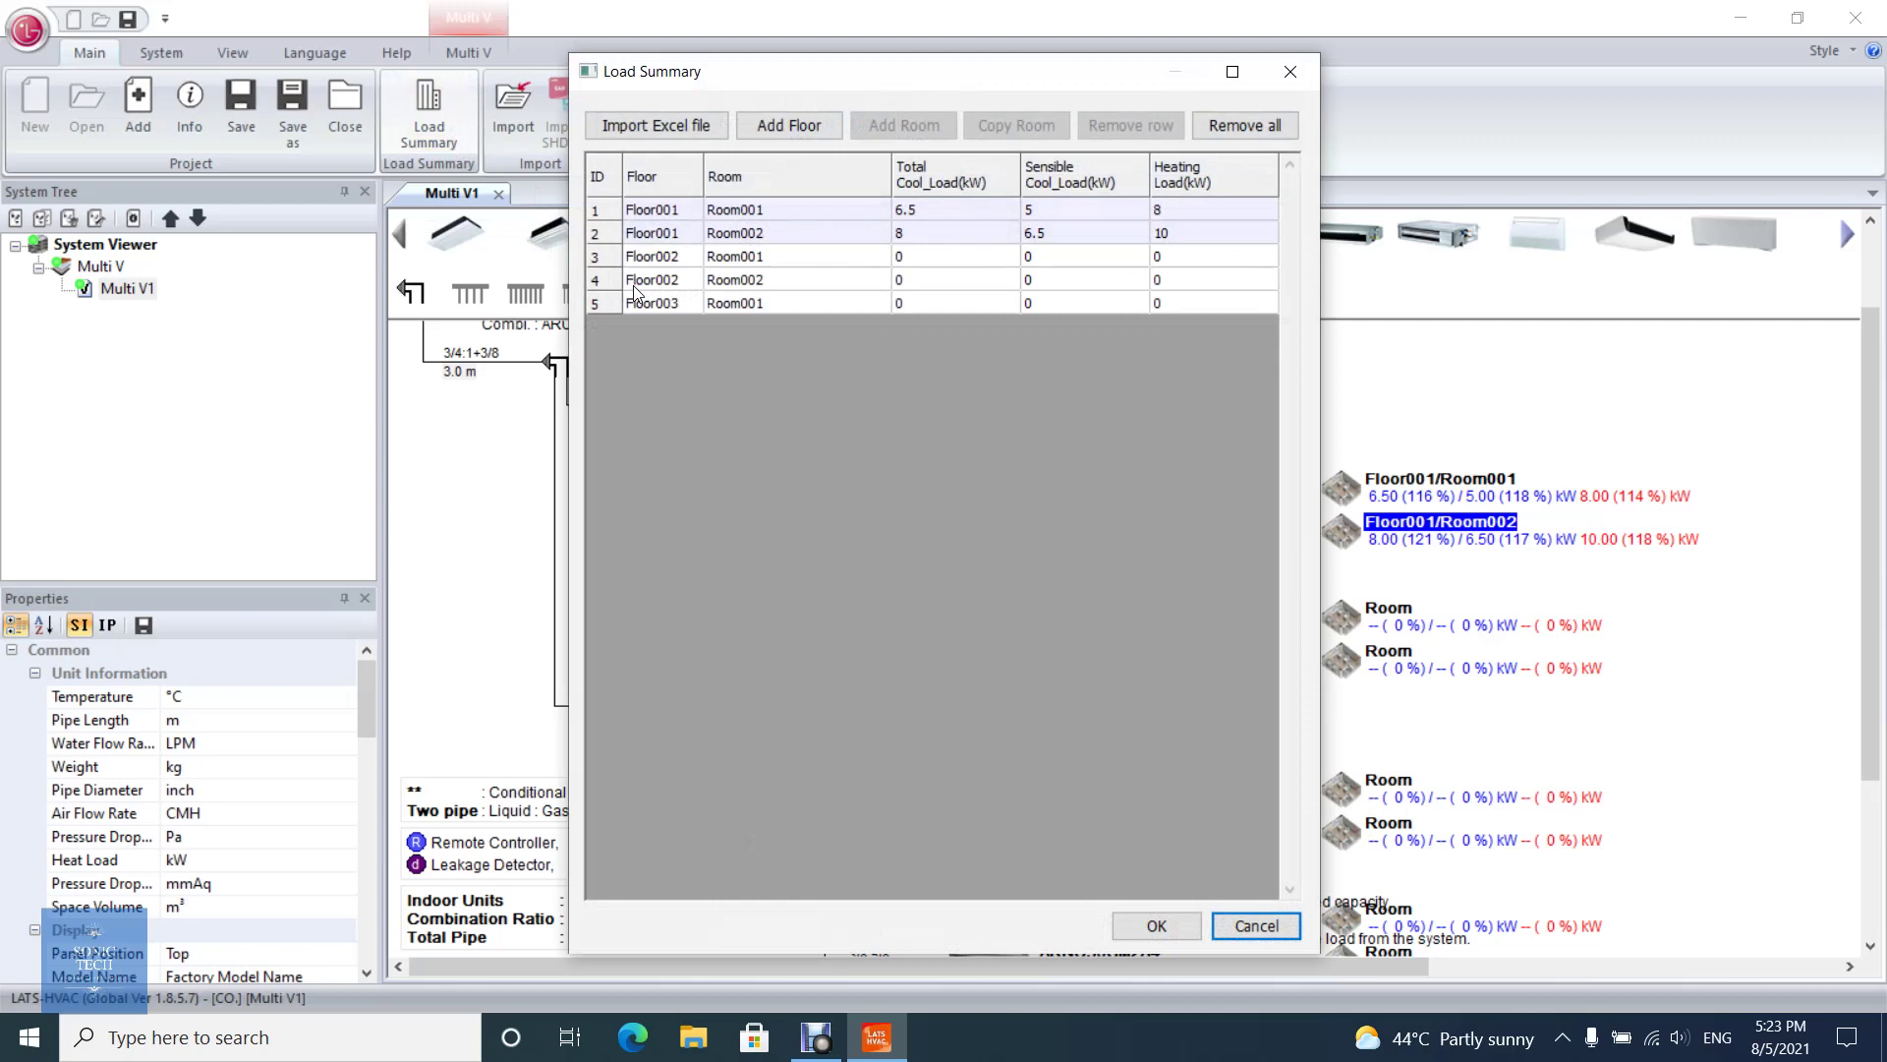
click(1263, 128)
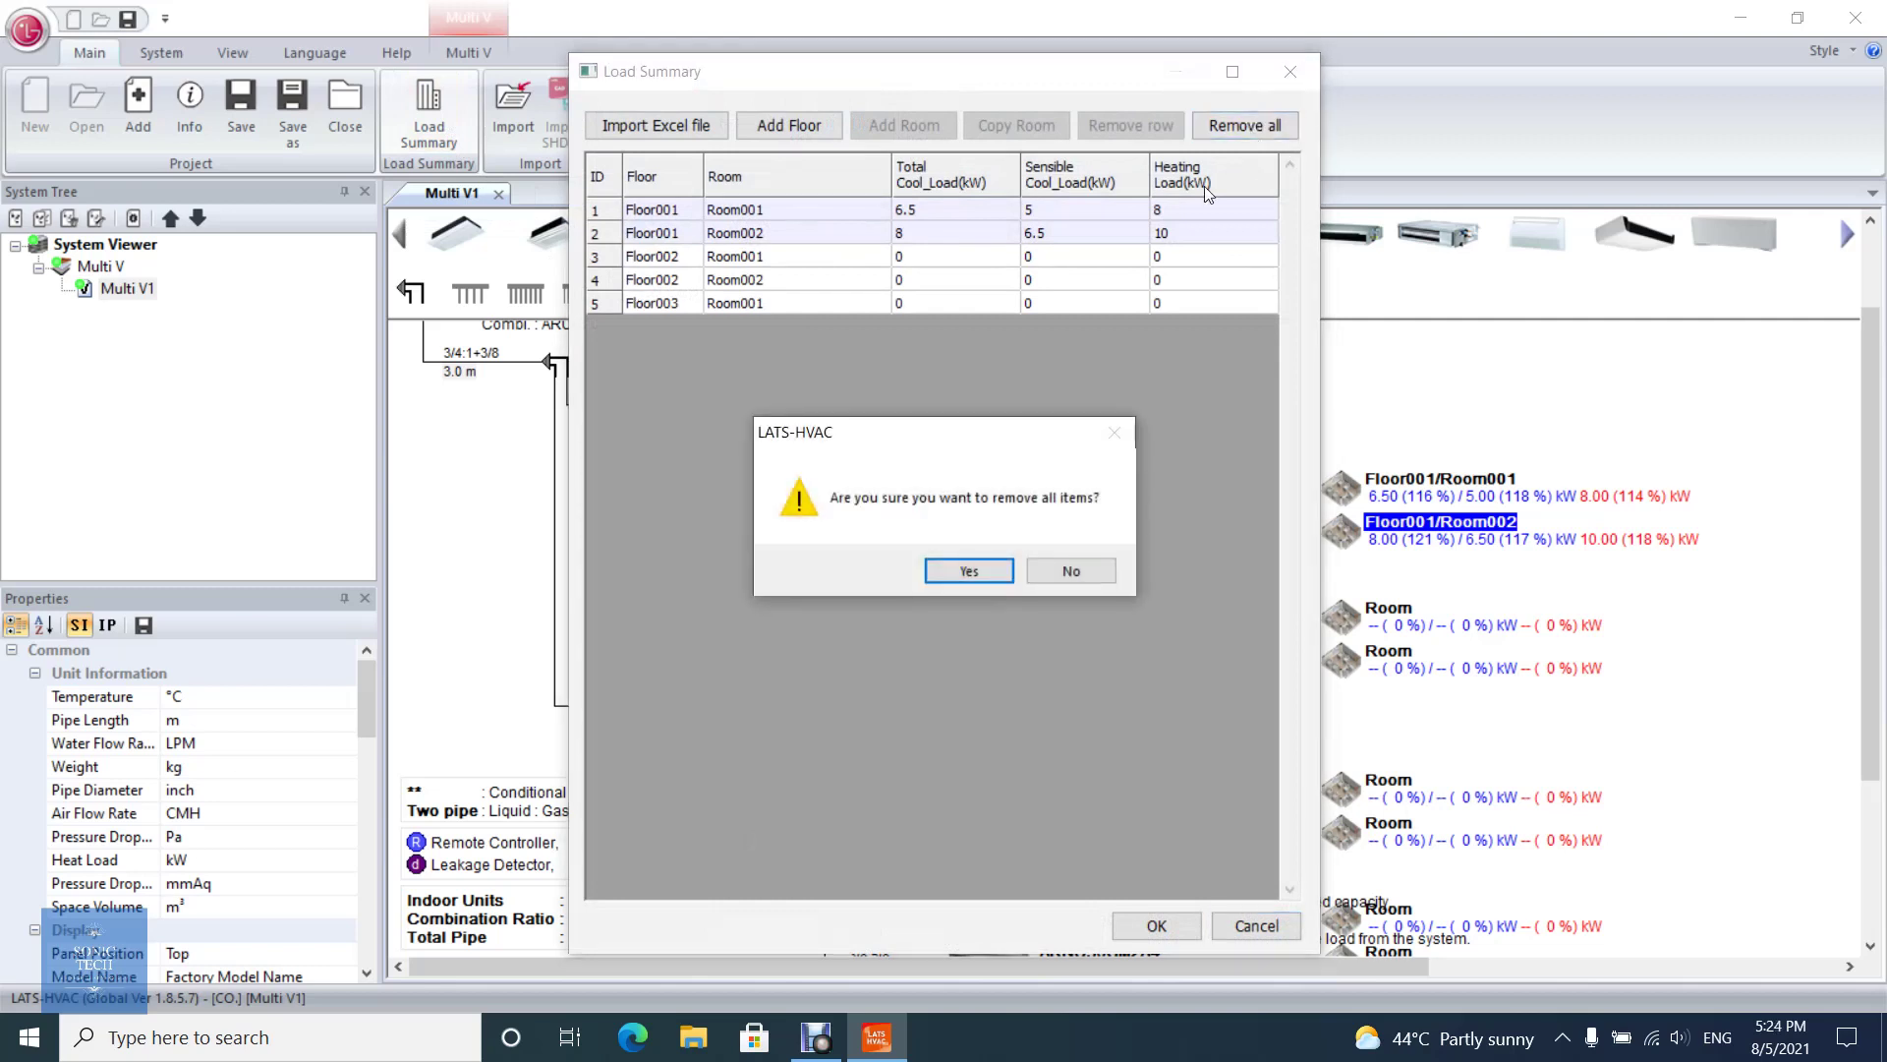
click(995, 574)
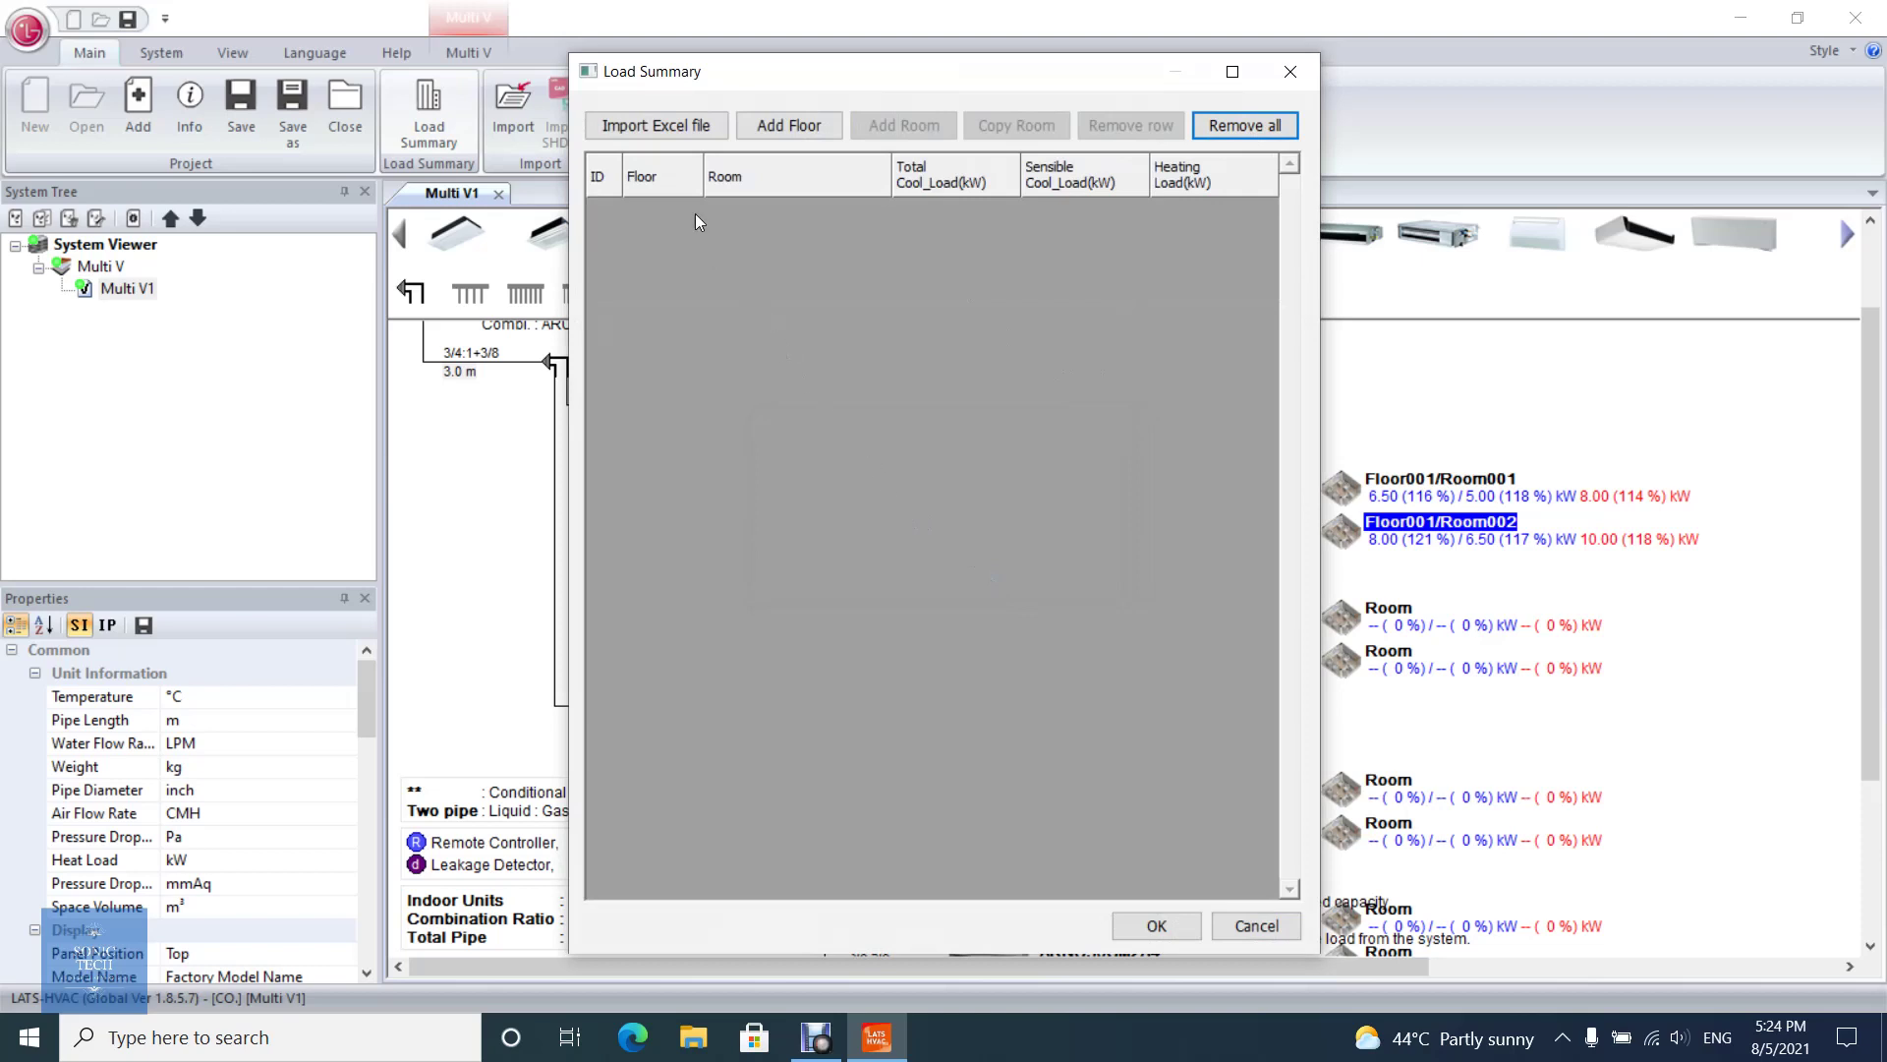
Import Loads.xlsx, adding Rooms 1–8 on the 1st and 2nd floors, then show the desktop.
click(682, 134)
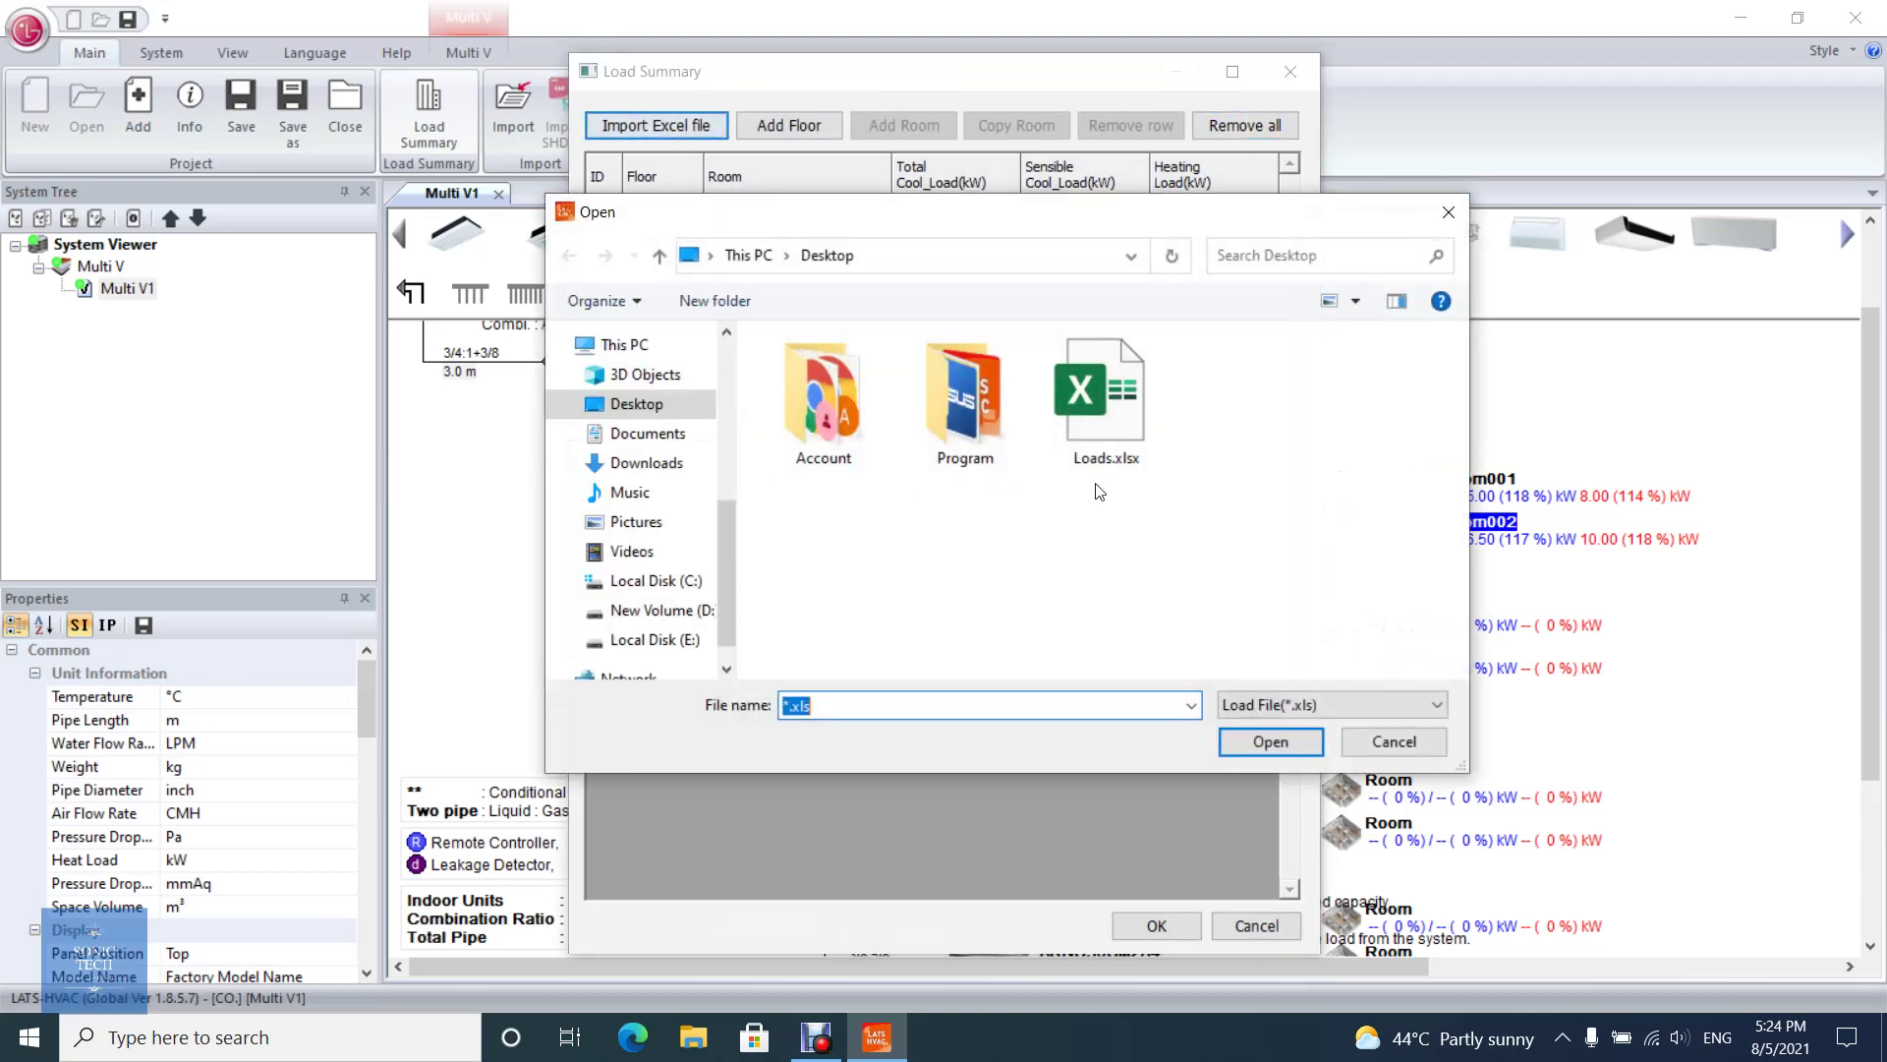
double_click(1112, 423)
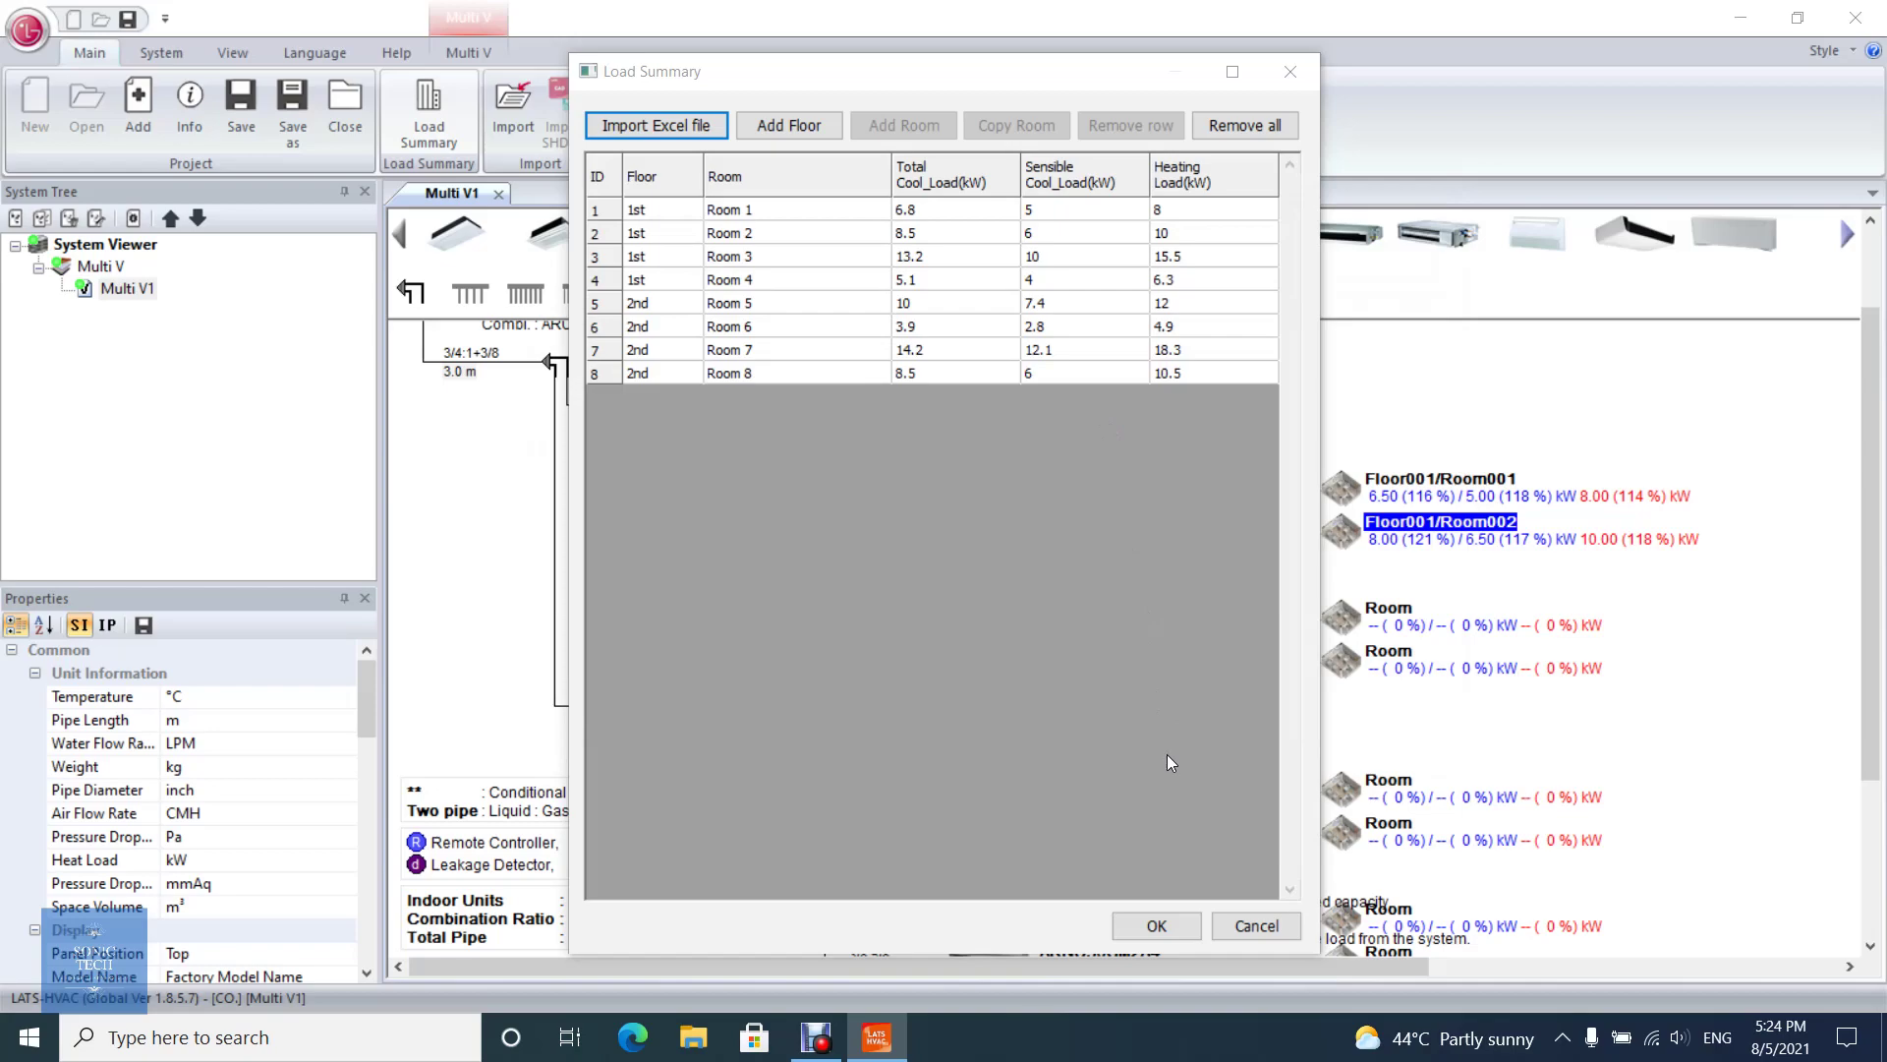
key(super+d)
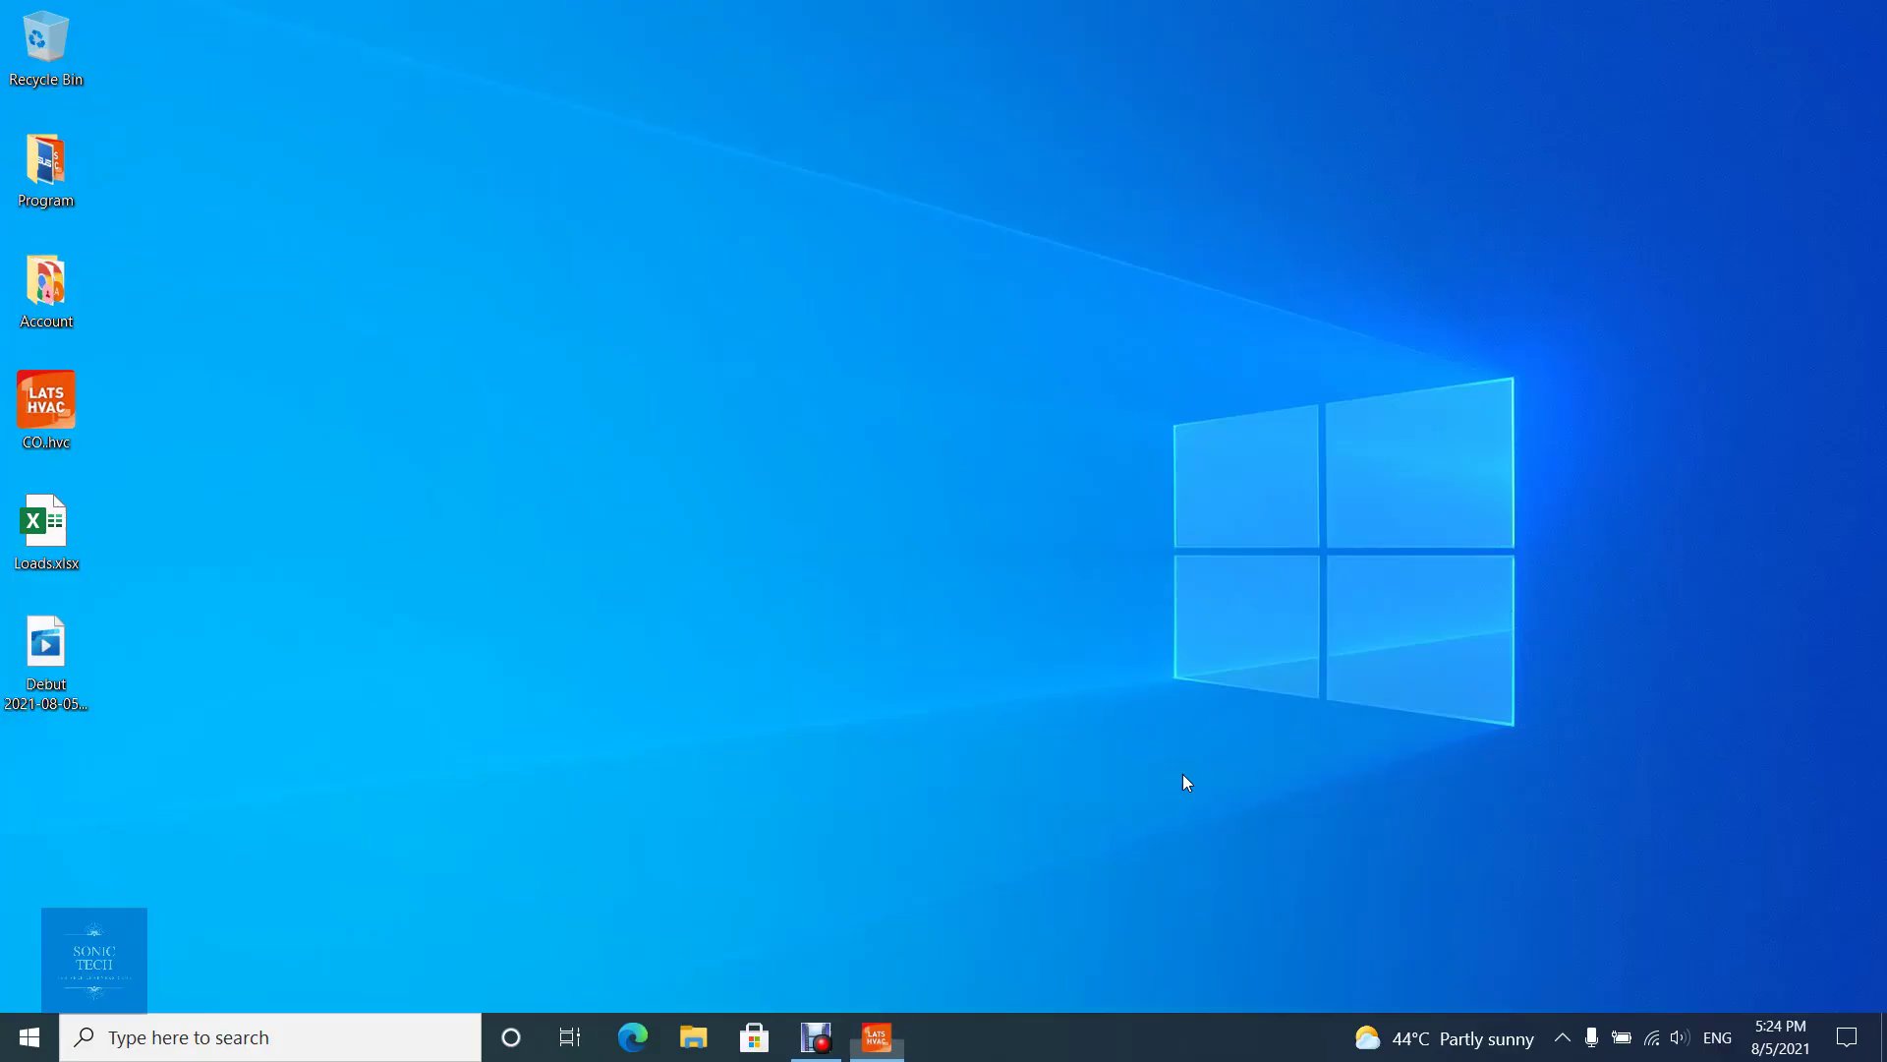
Open Loads.xlsx in Excel beside the Load Summary to check the eight rooms, then close it.
double_click(47, 535)
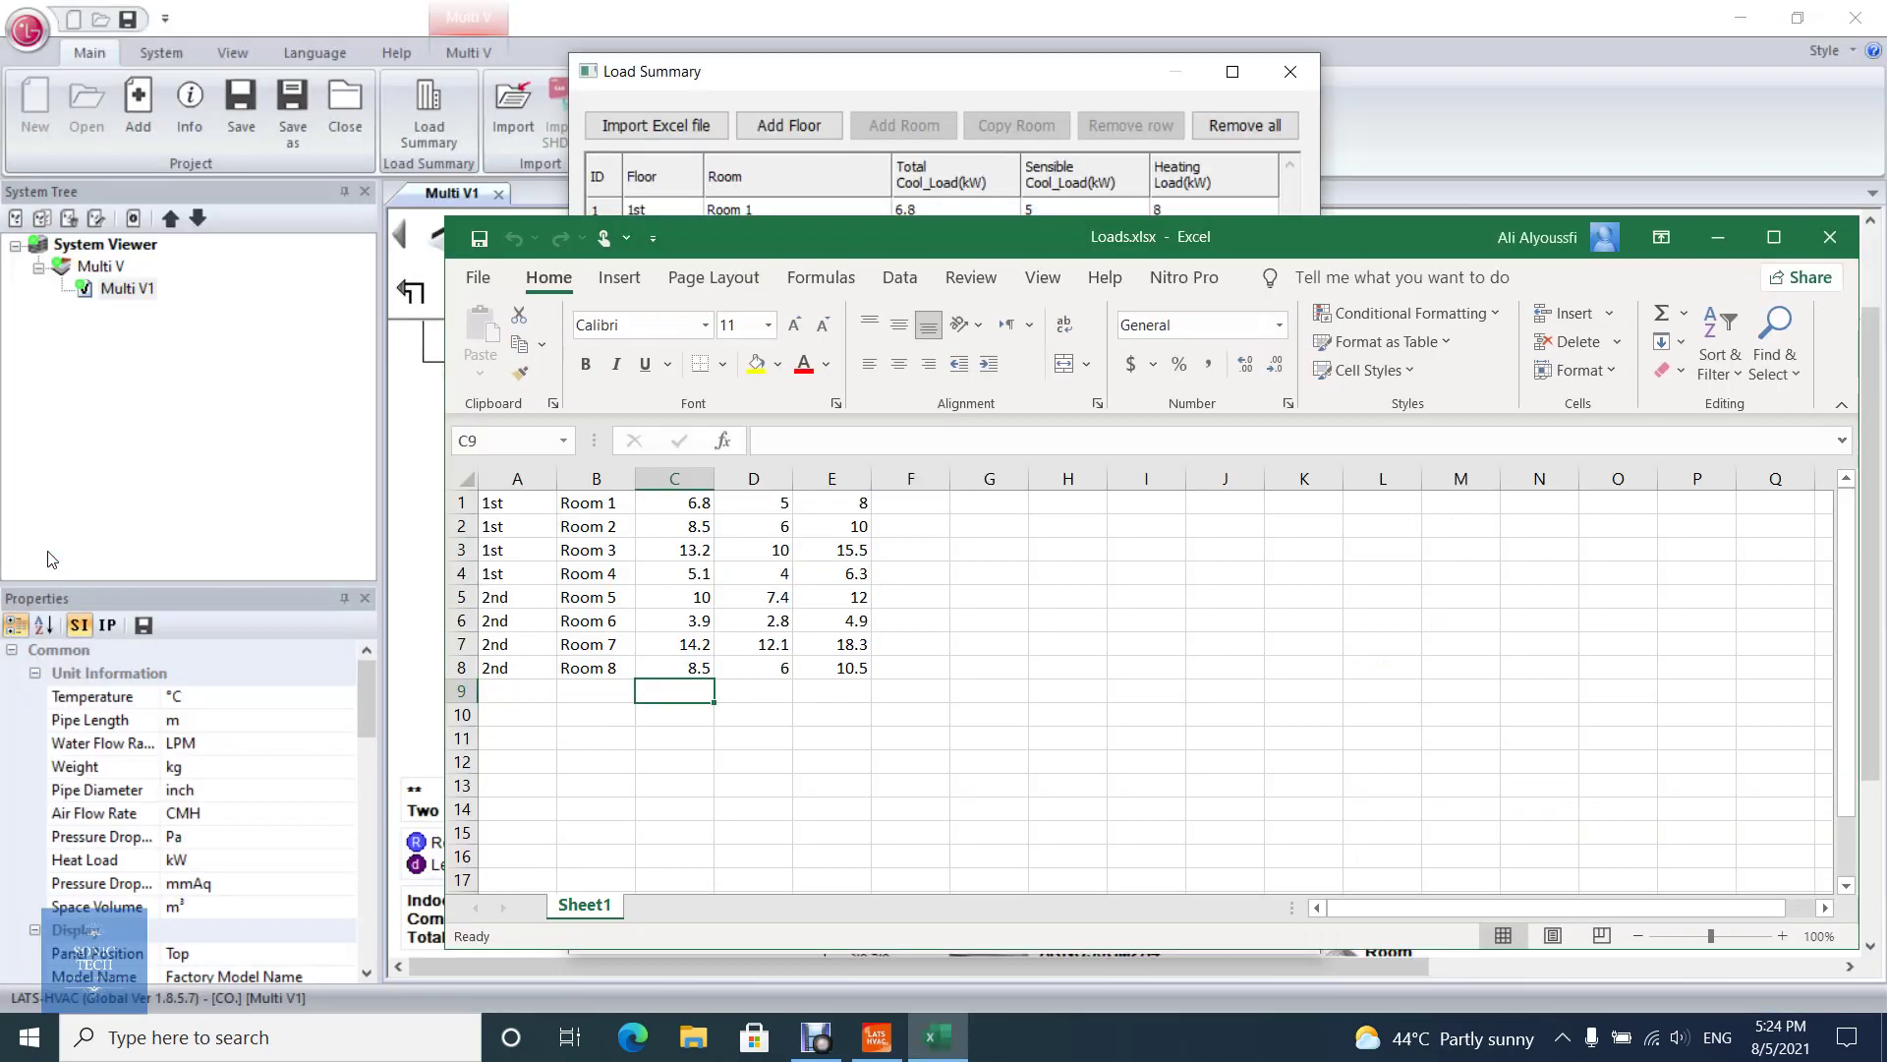
drag(729, 228, 734, 420)
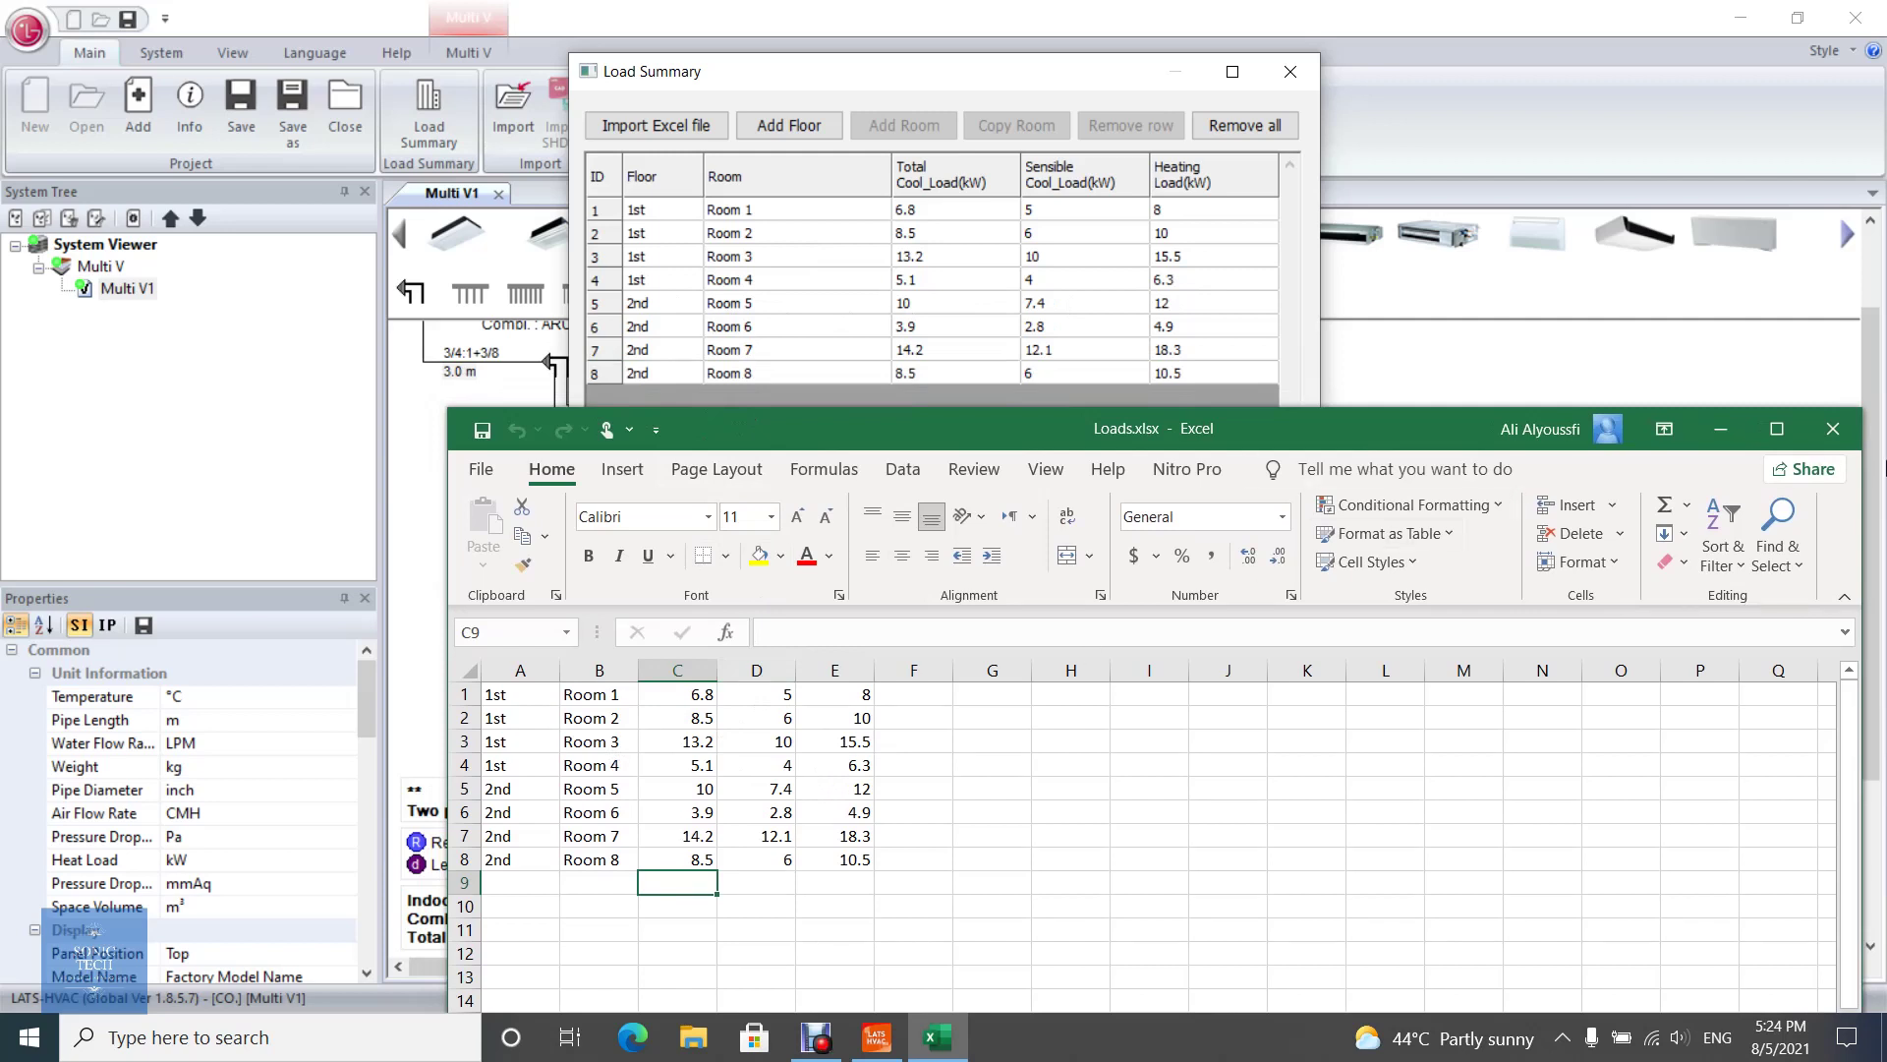
click(1842, 445)
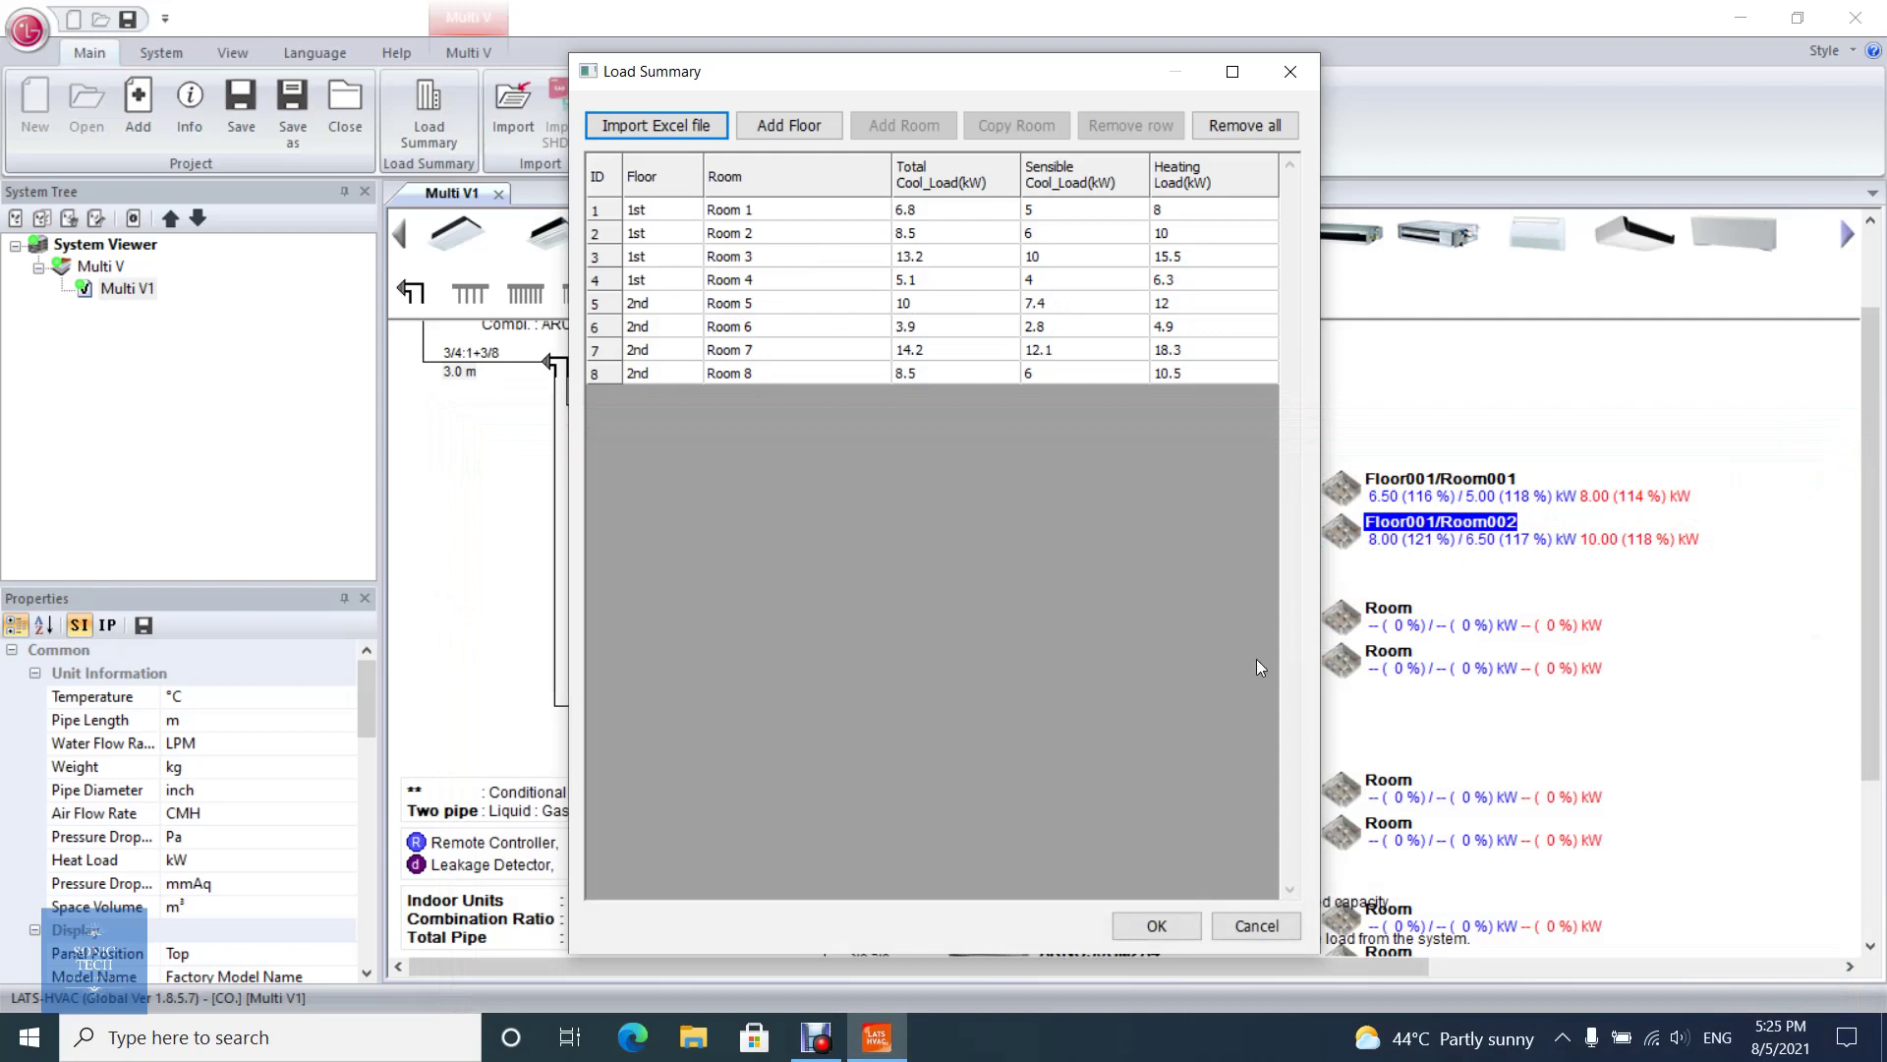
Accept the imported table and assign 1st-floor Rooms 1–4 to the first four indoor units.
click(1187, 924)
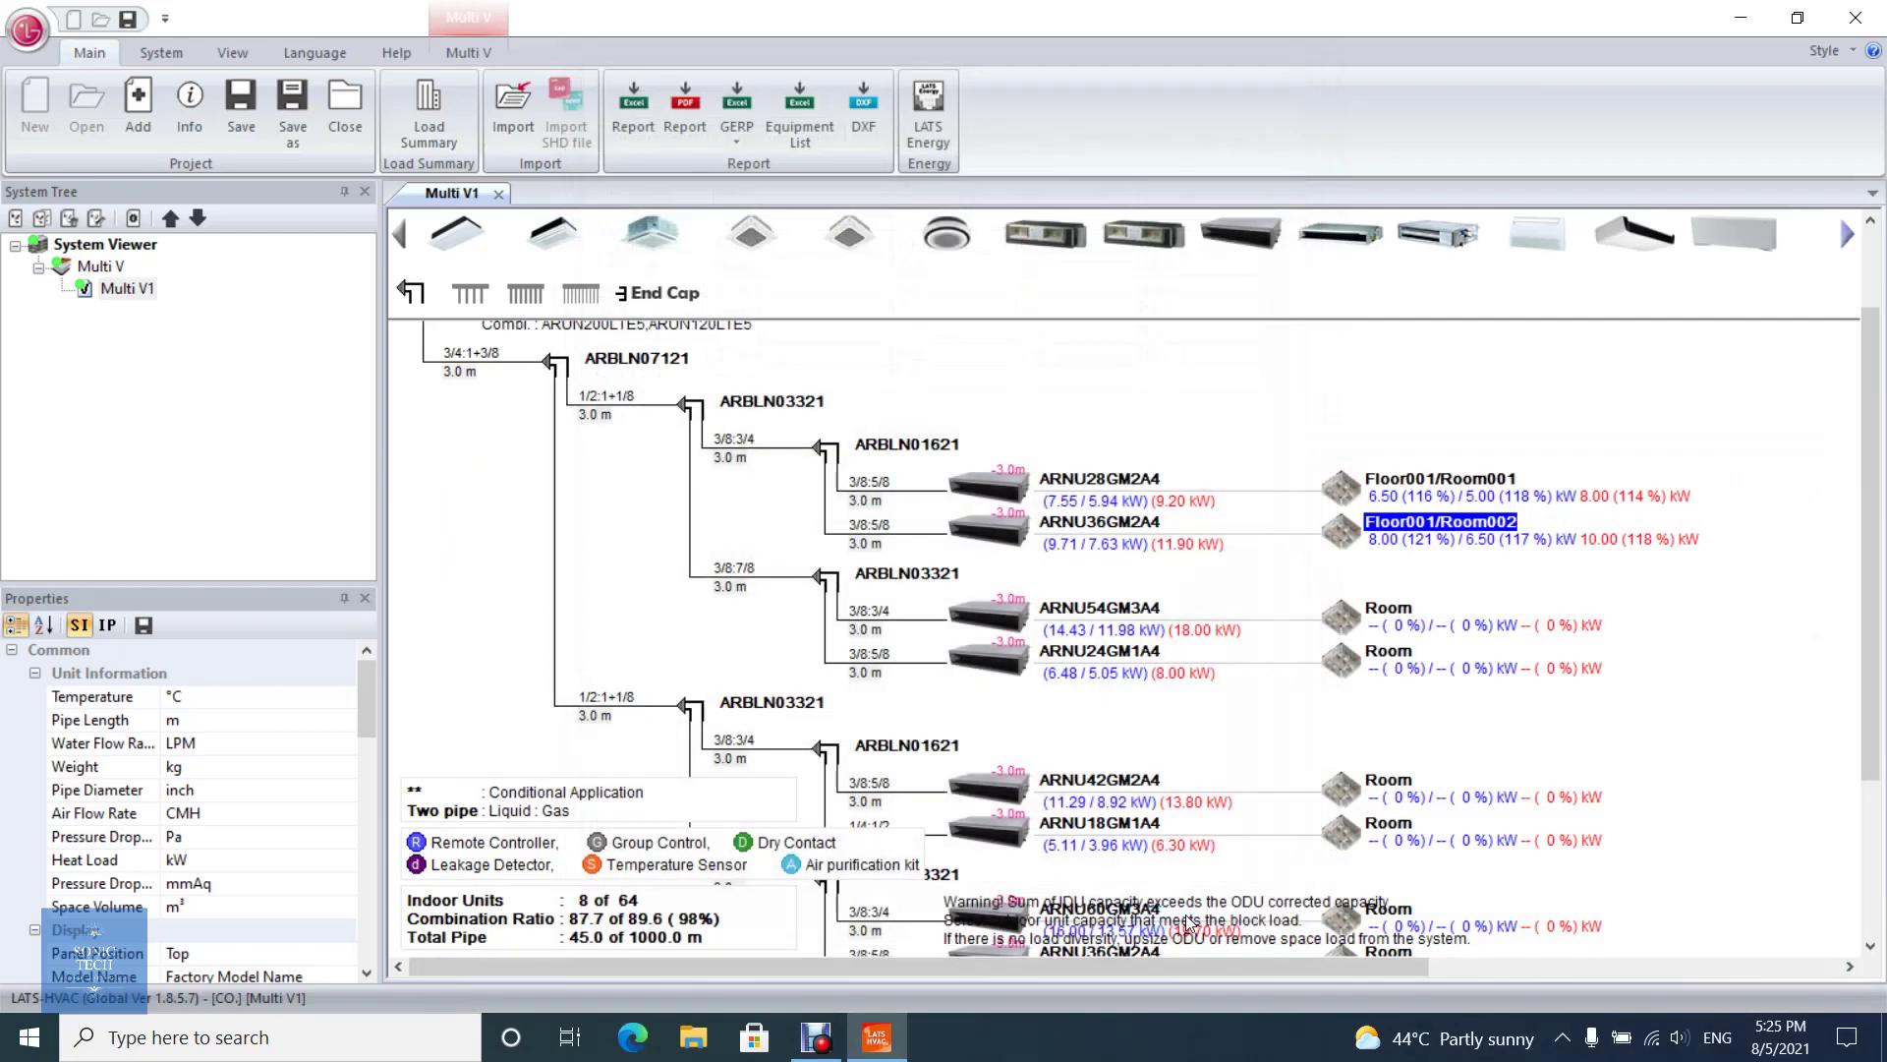
double_click(1433, 496)
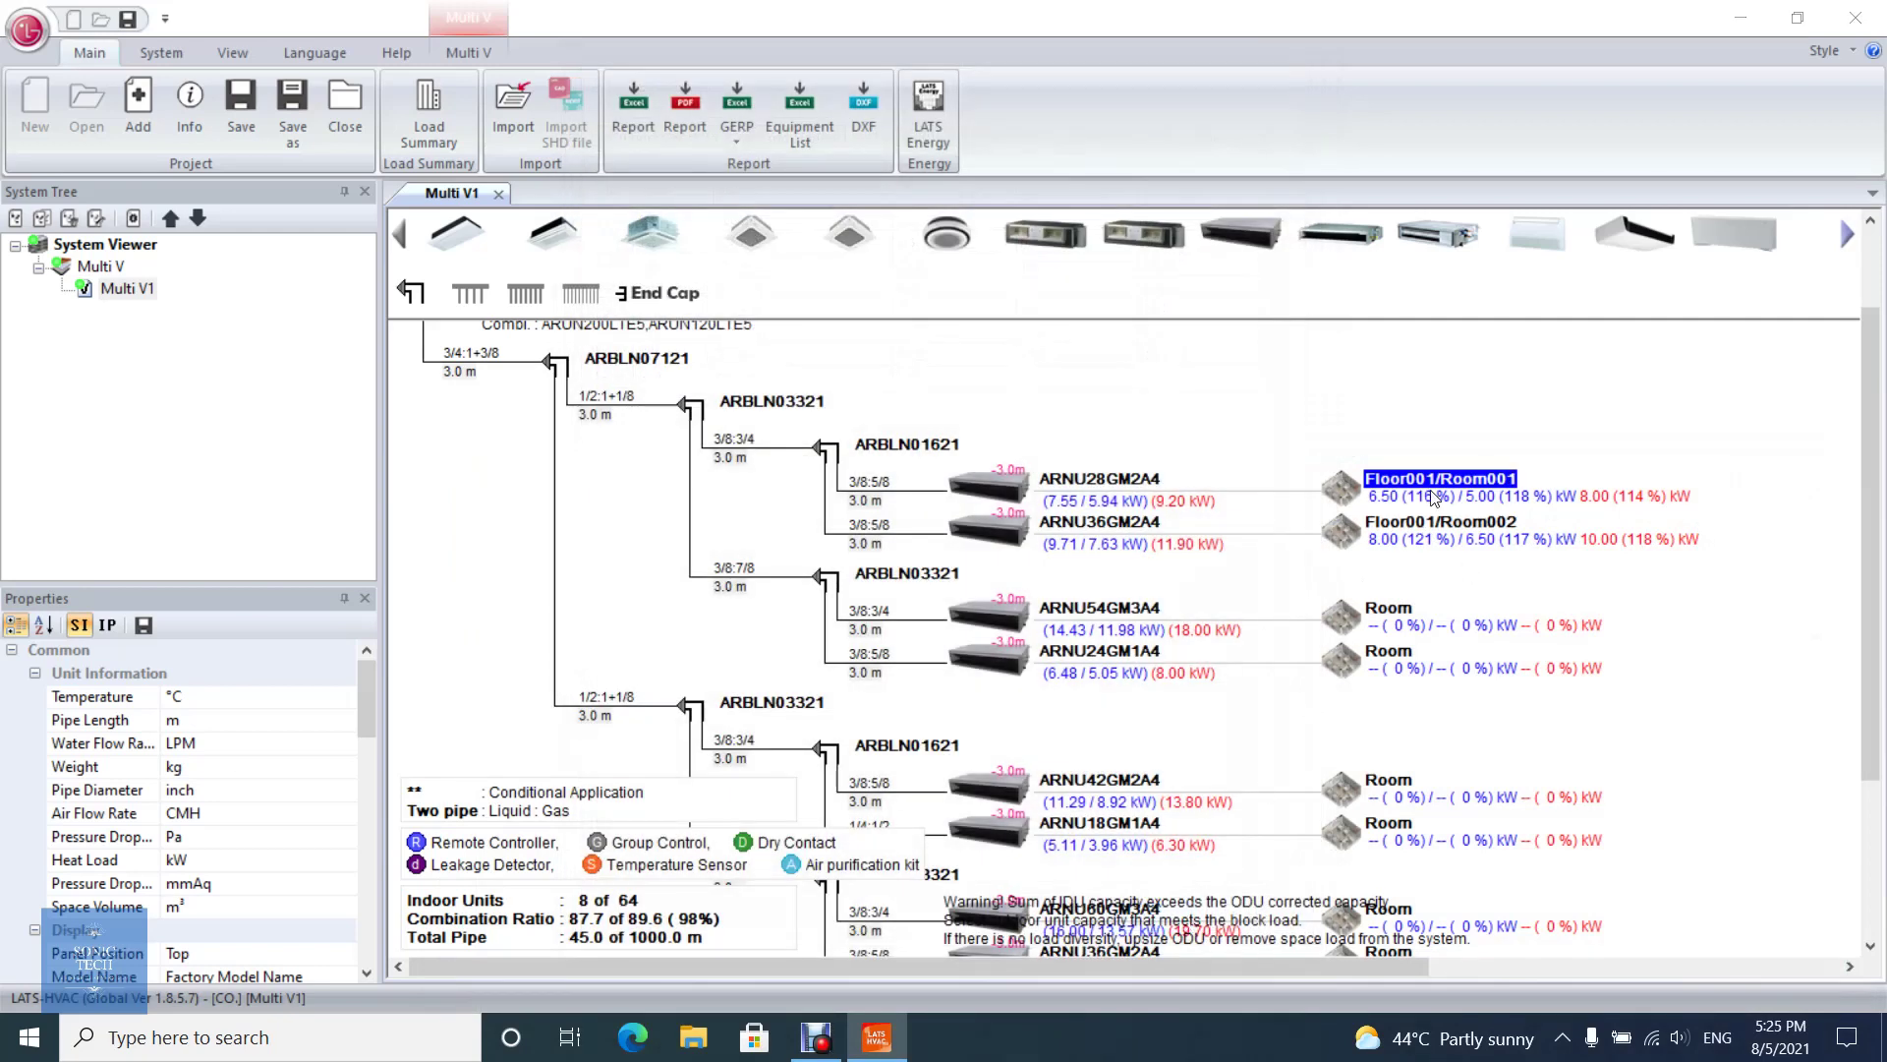
click(907, 212)
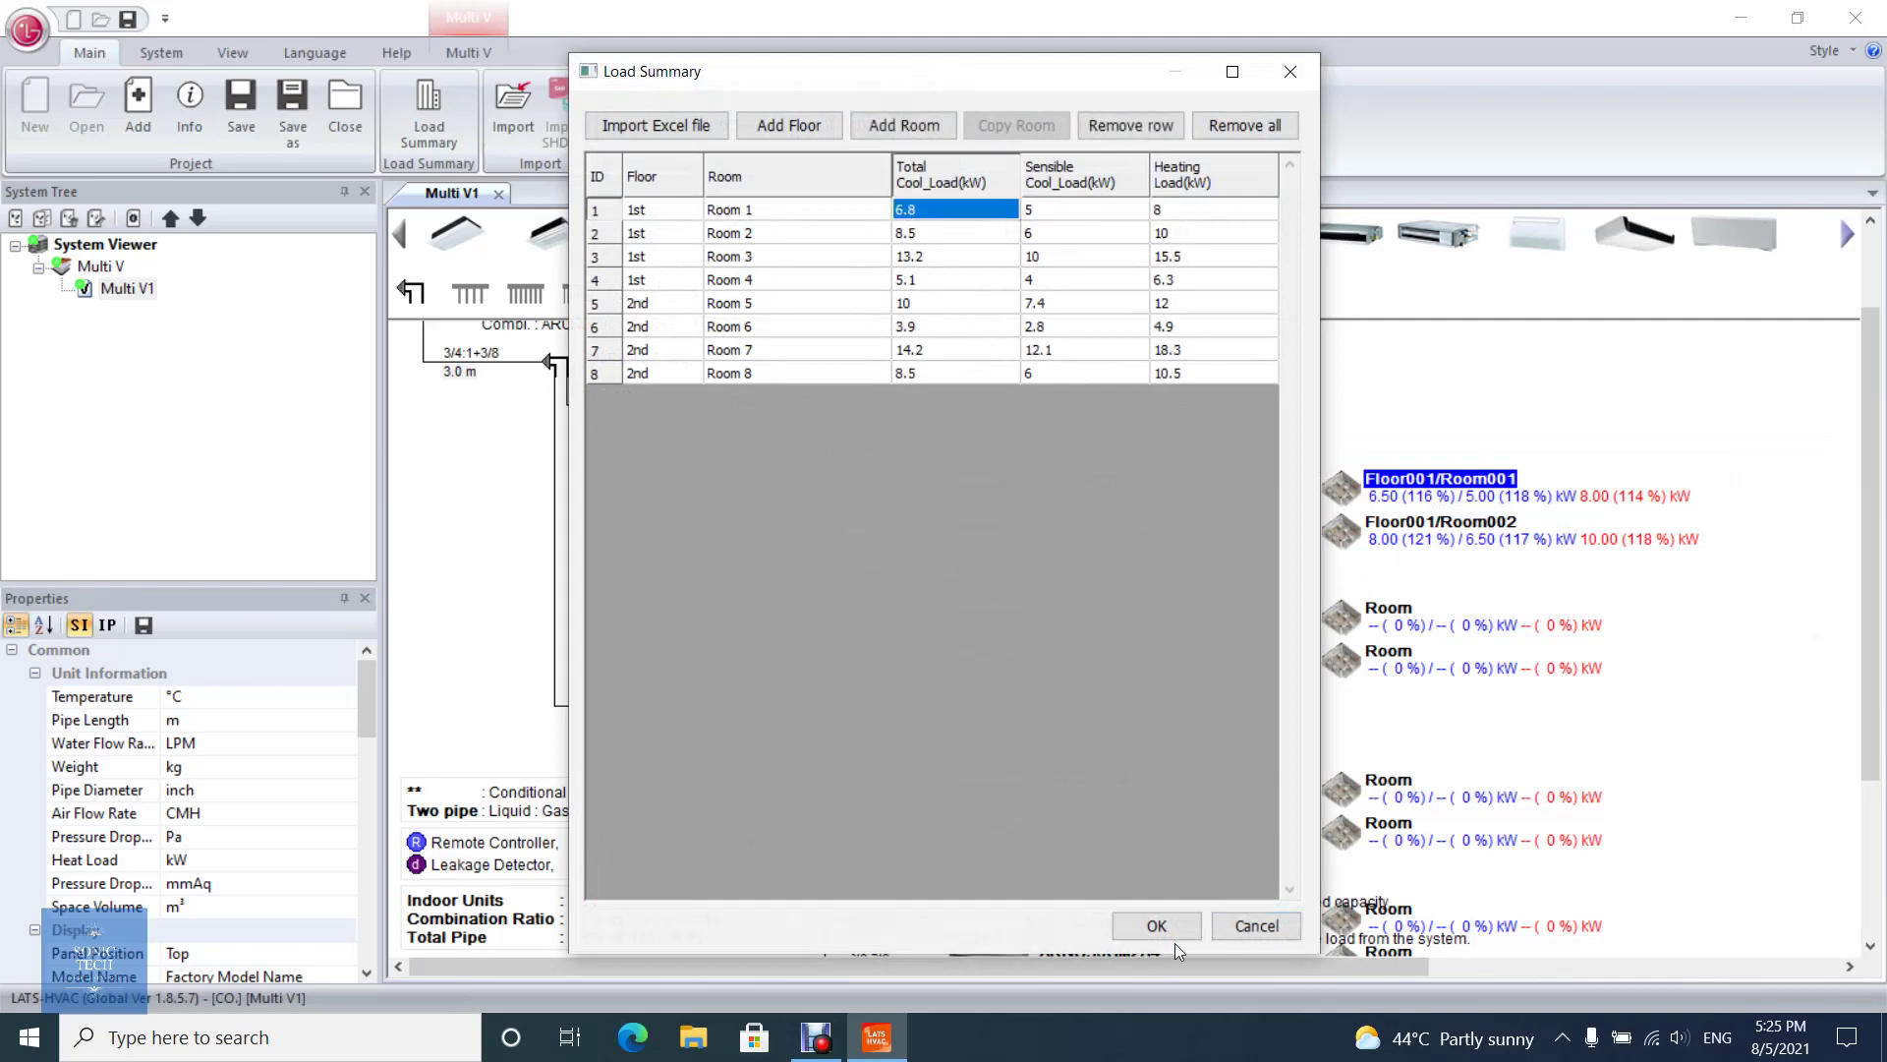
click(1169, 929)
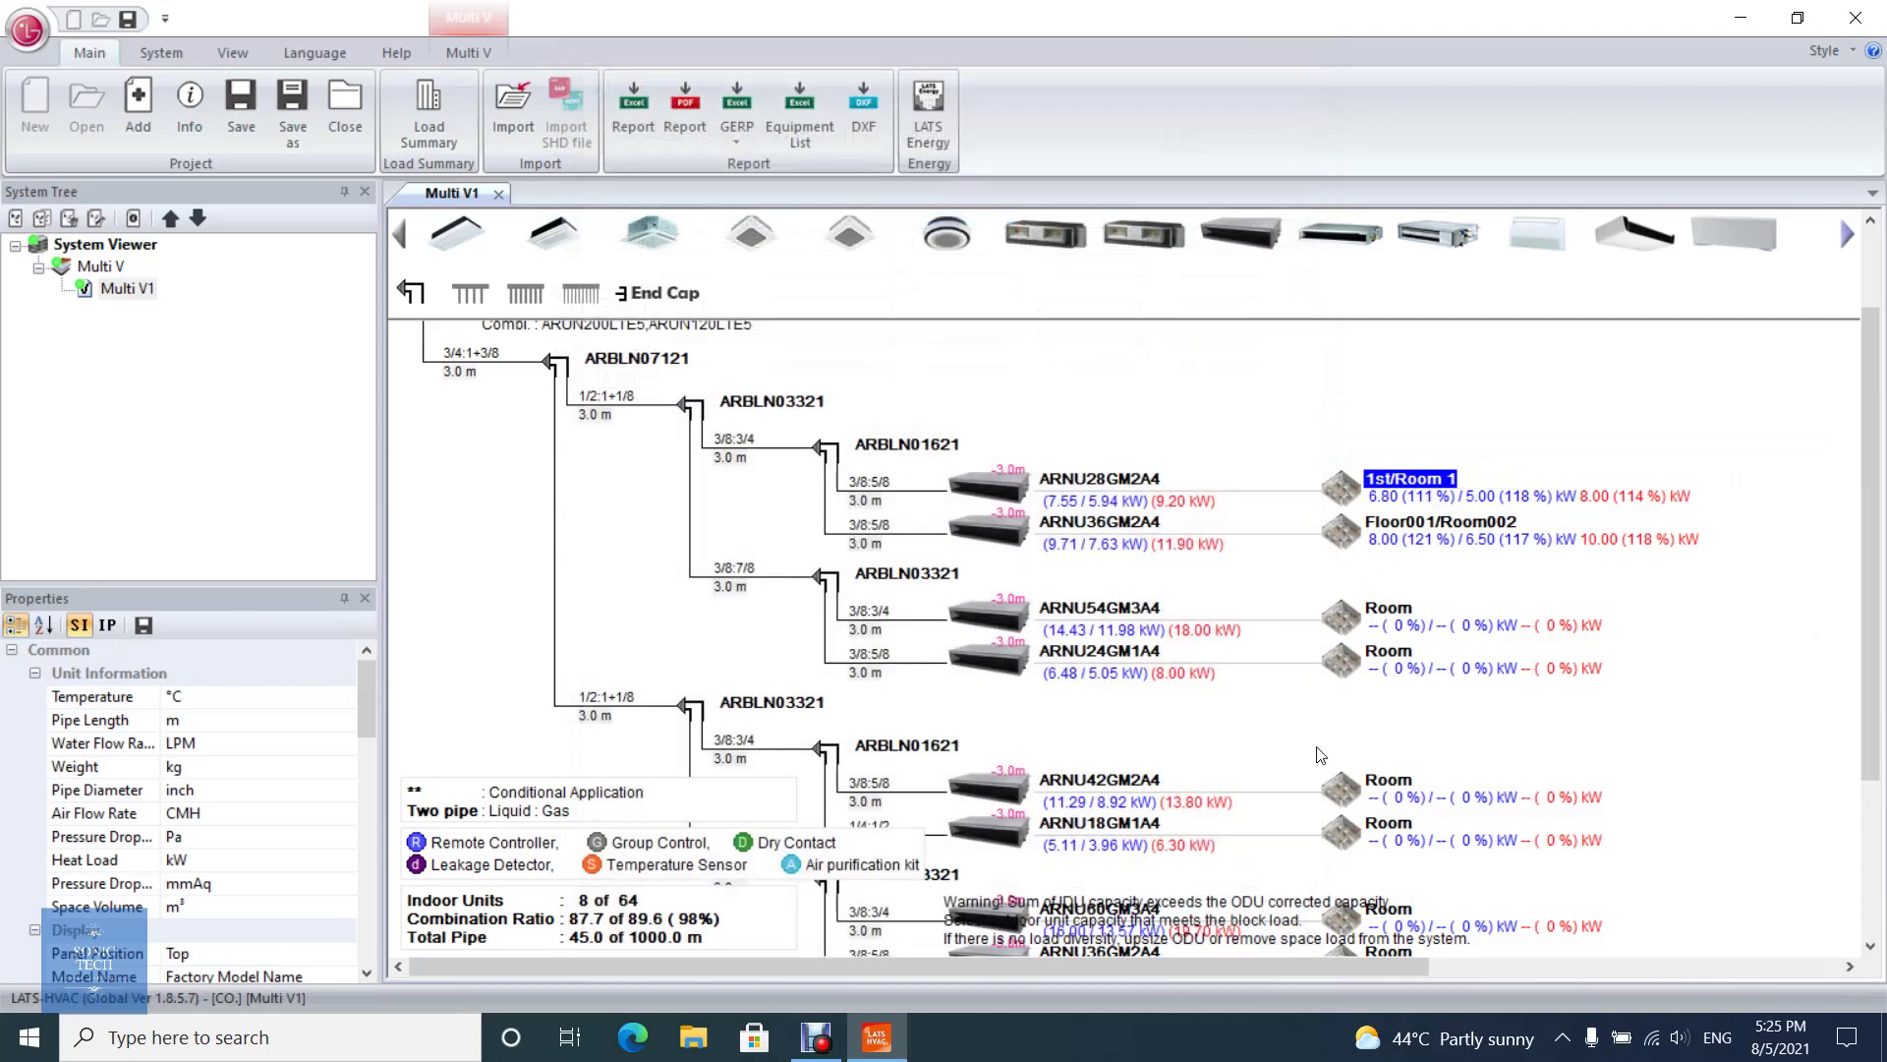
double_click(1425, 528)
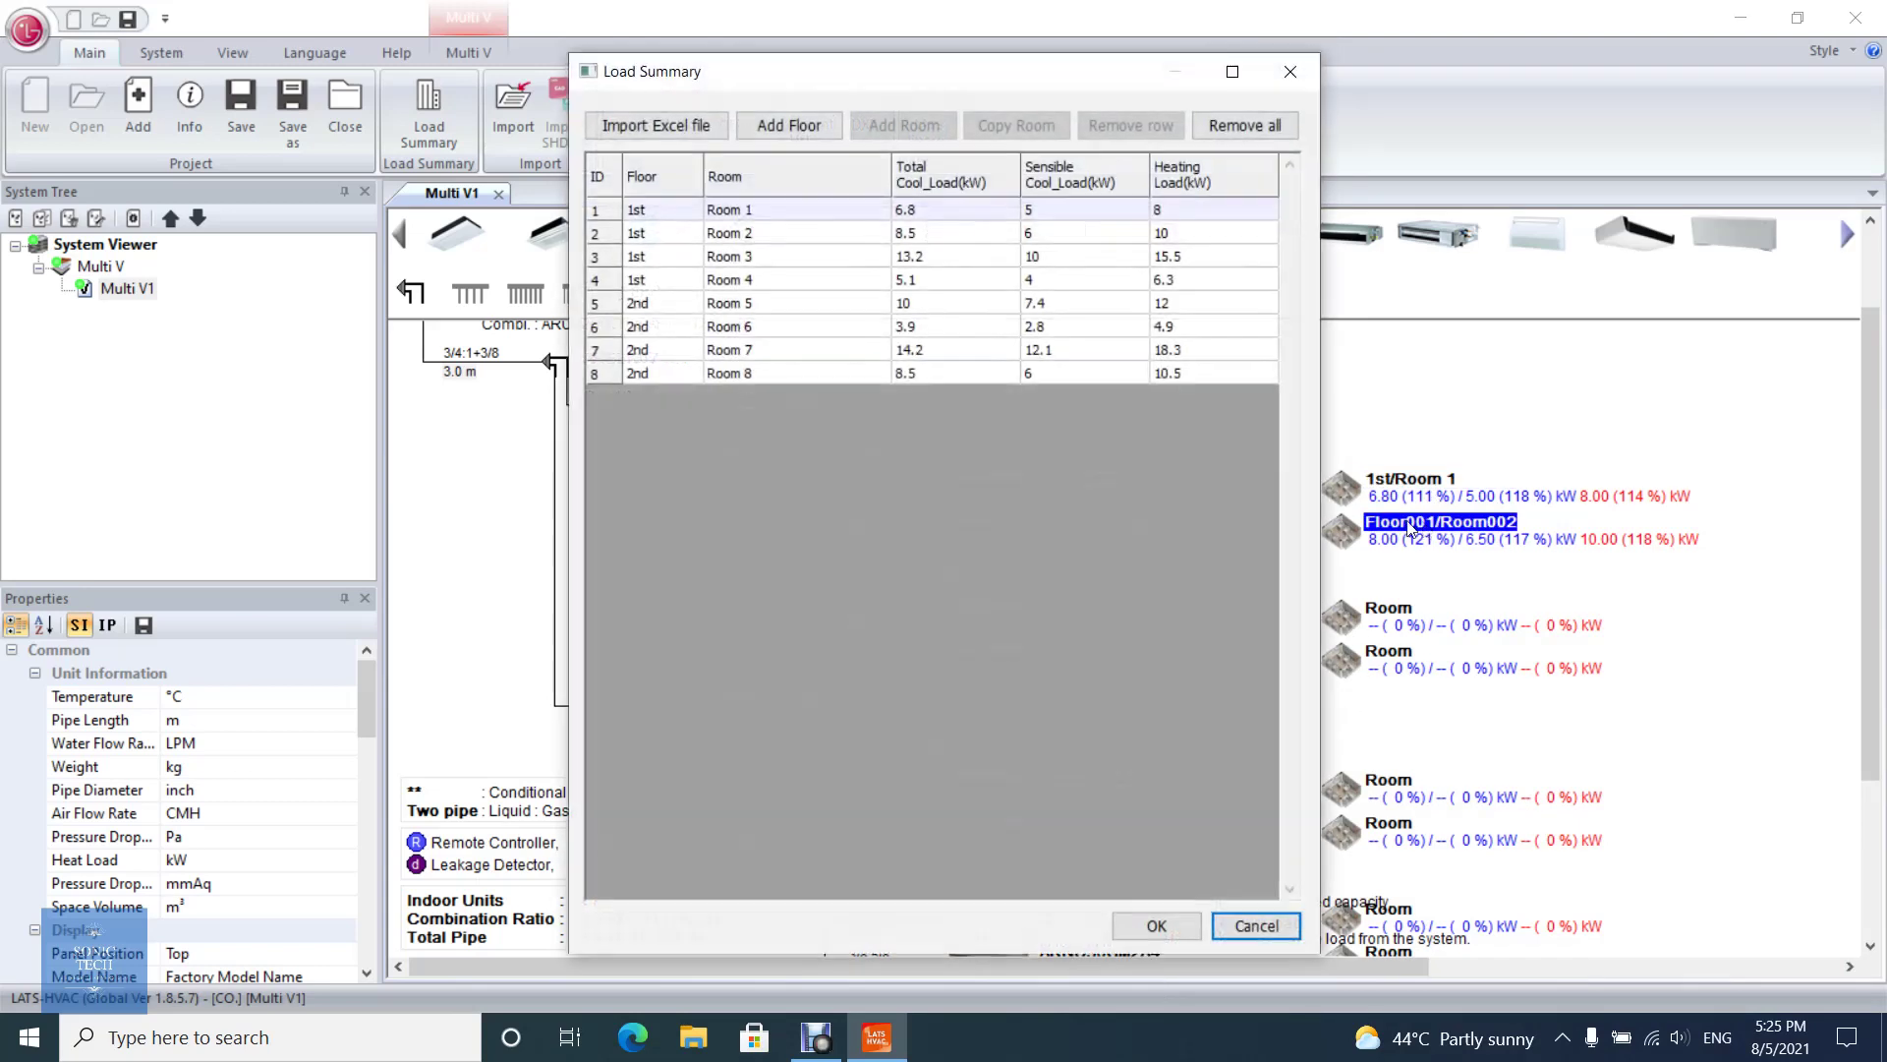
click(944, 238)
click(1145, 927)
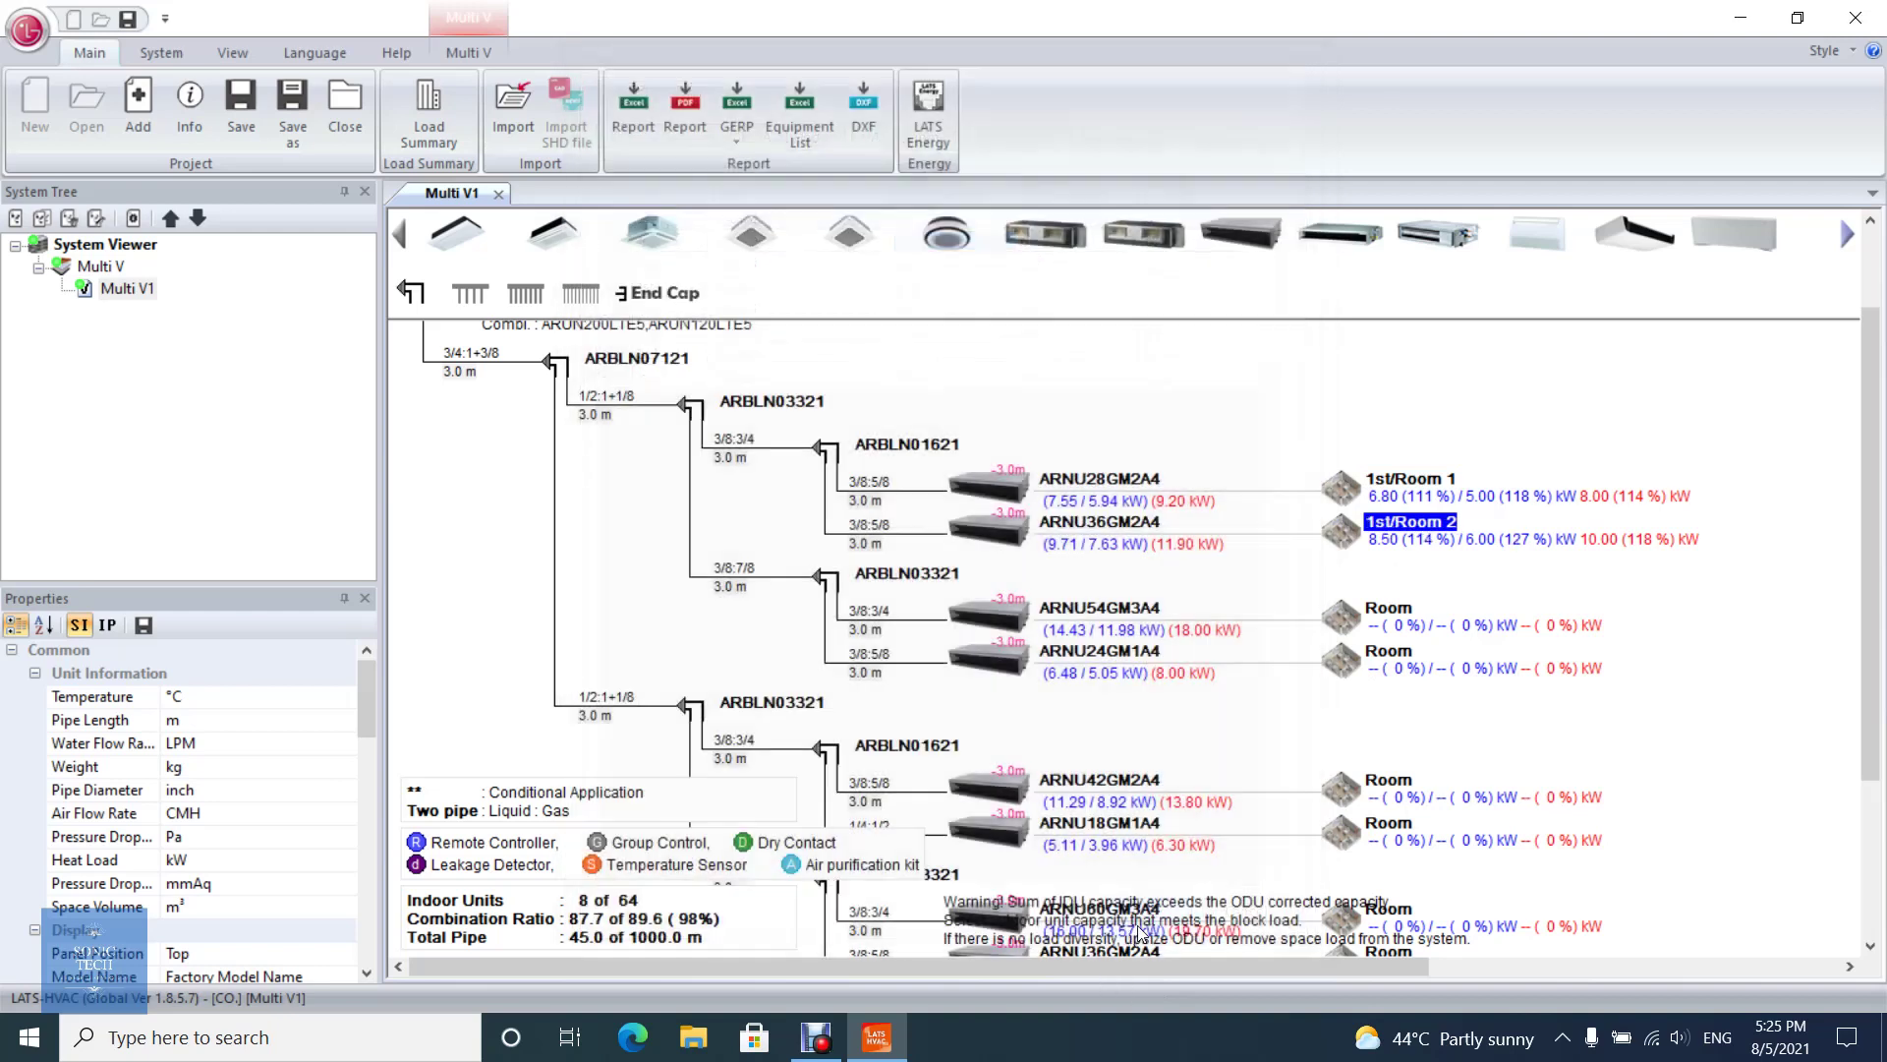
double_click(1388, 609)
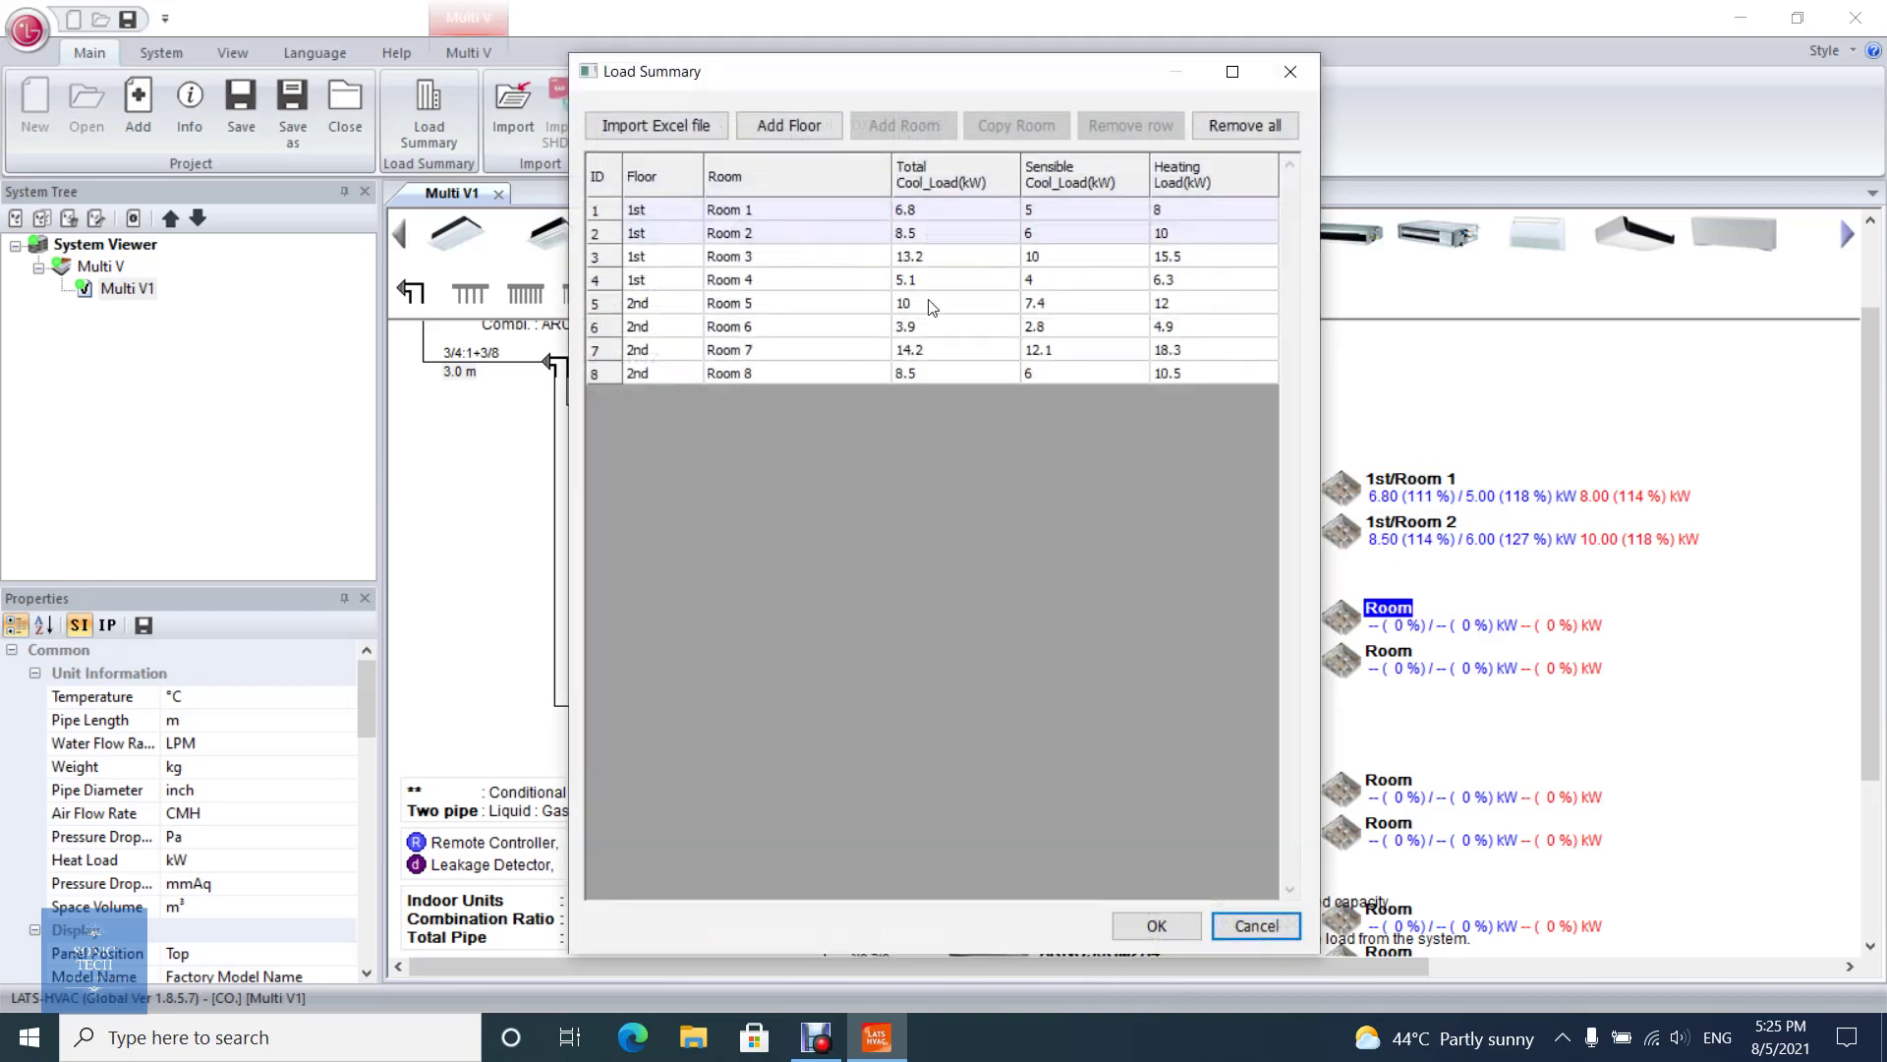
click(906, 257)
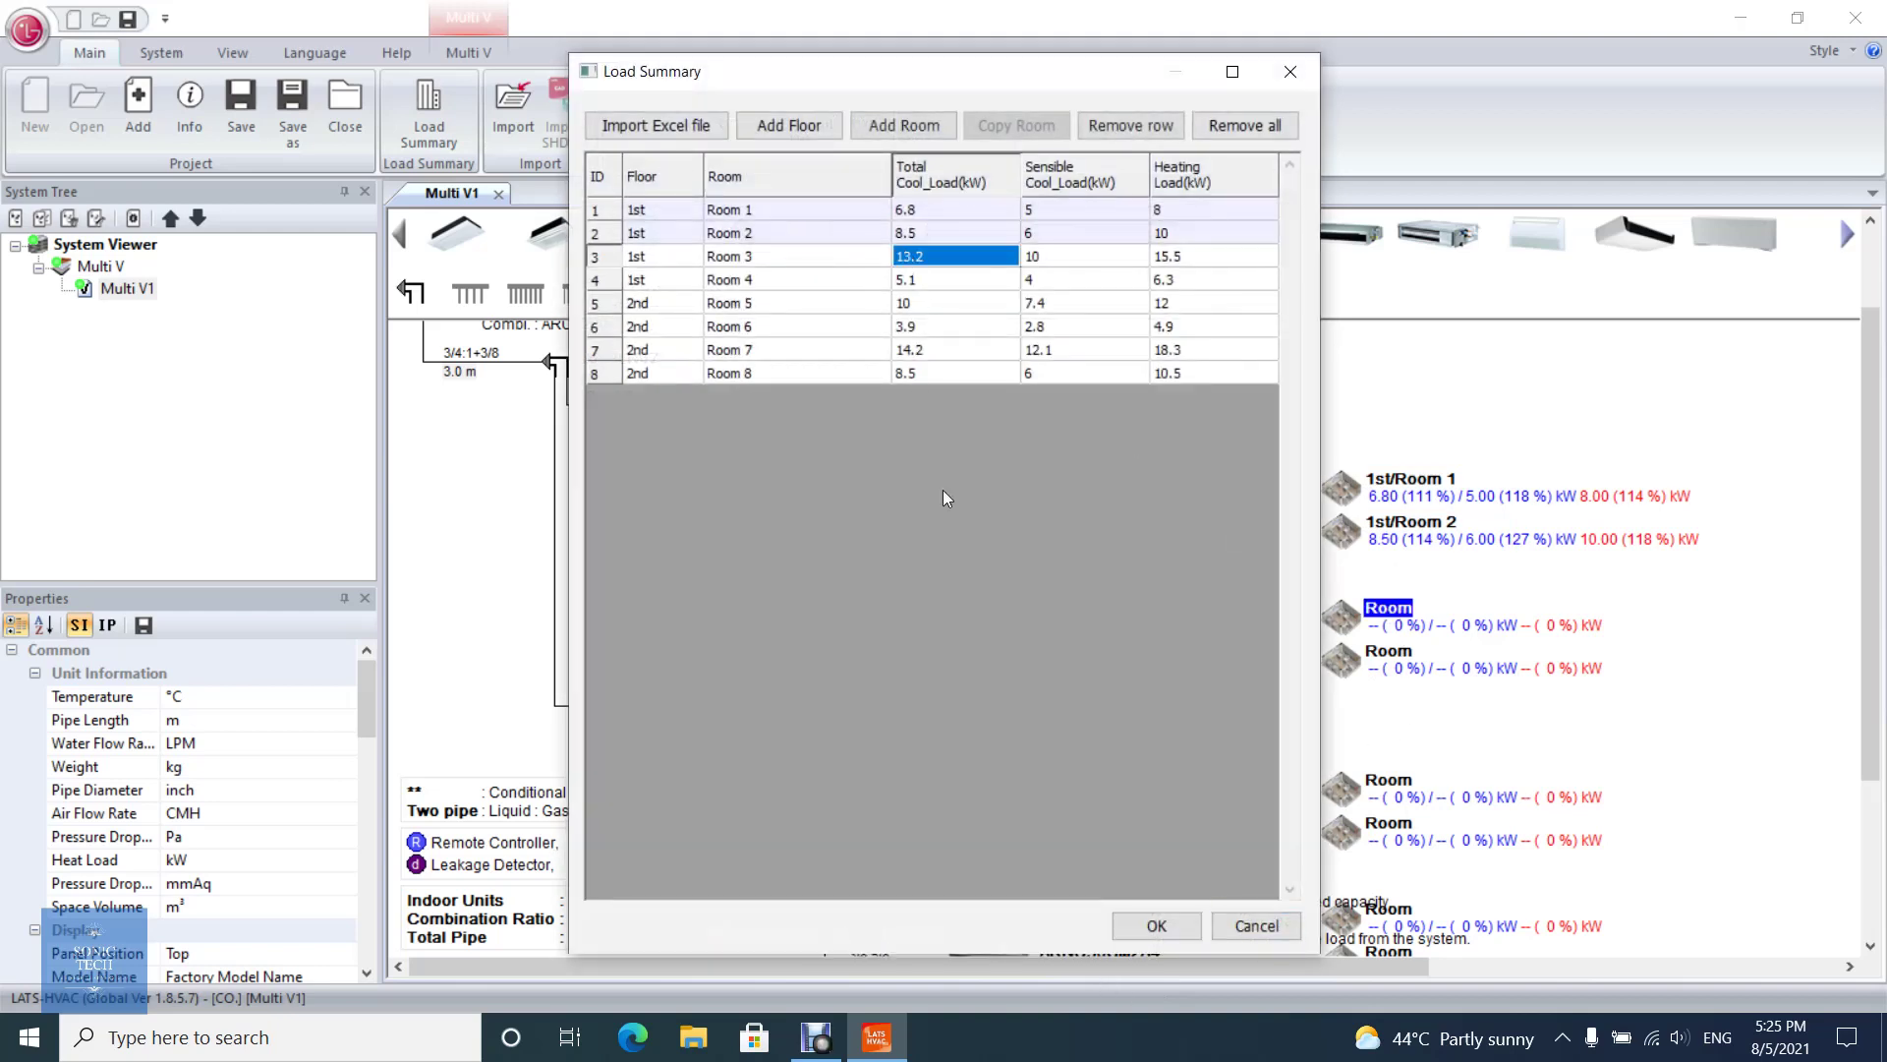
click(1129, 924)
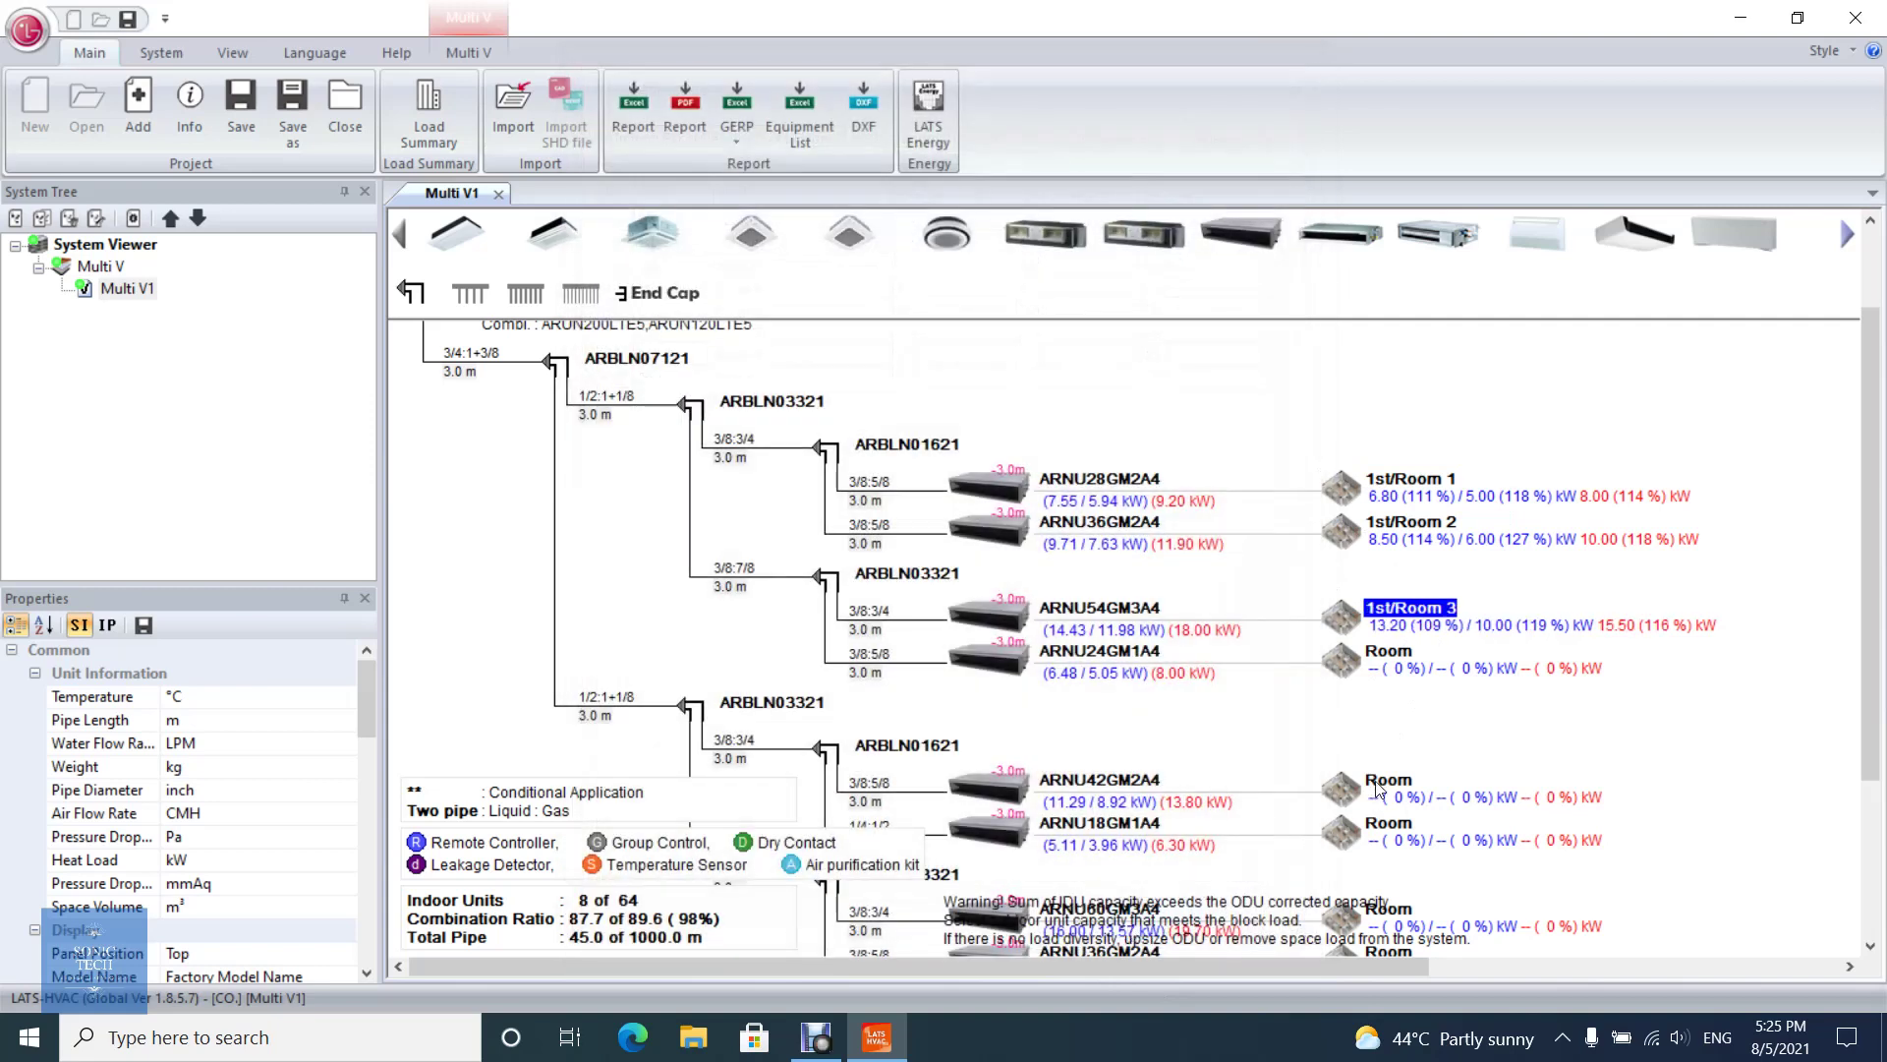
double_click(1389, 669)
click(844, 281)
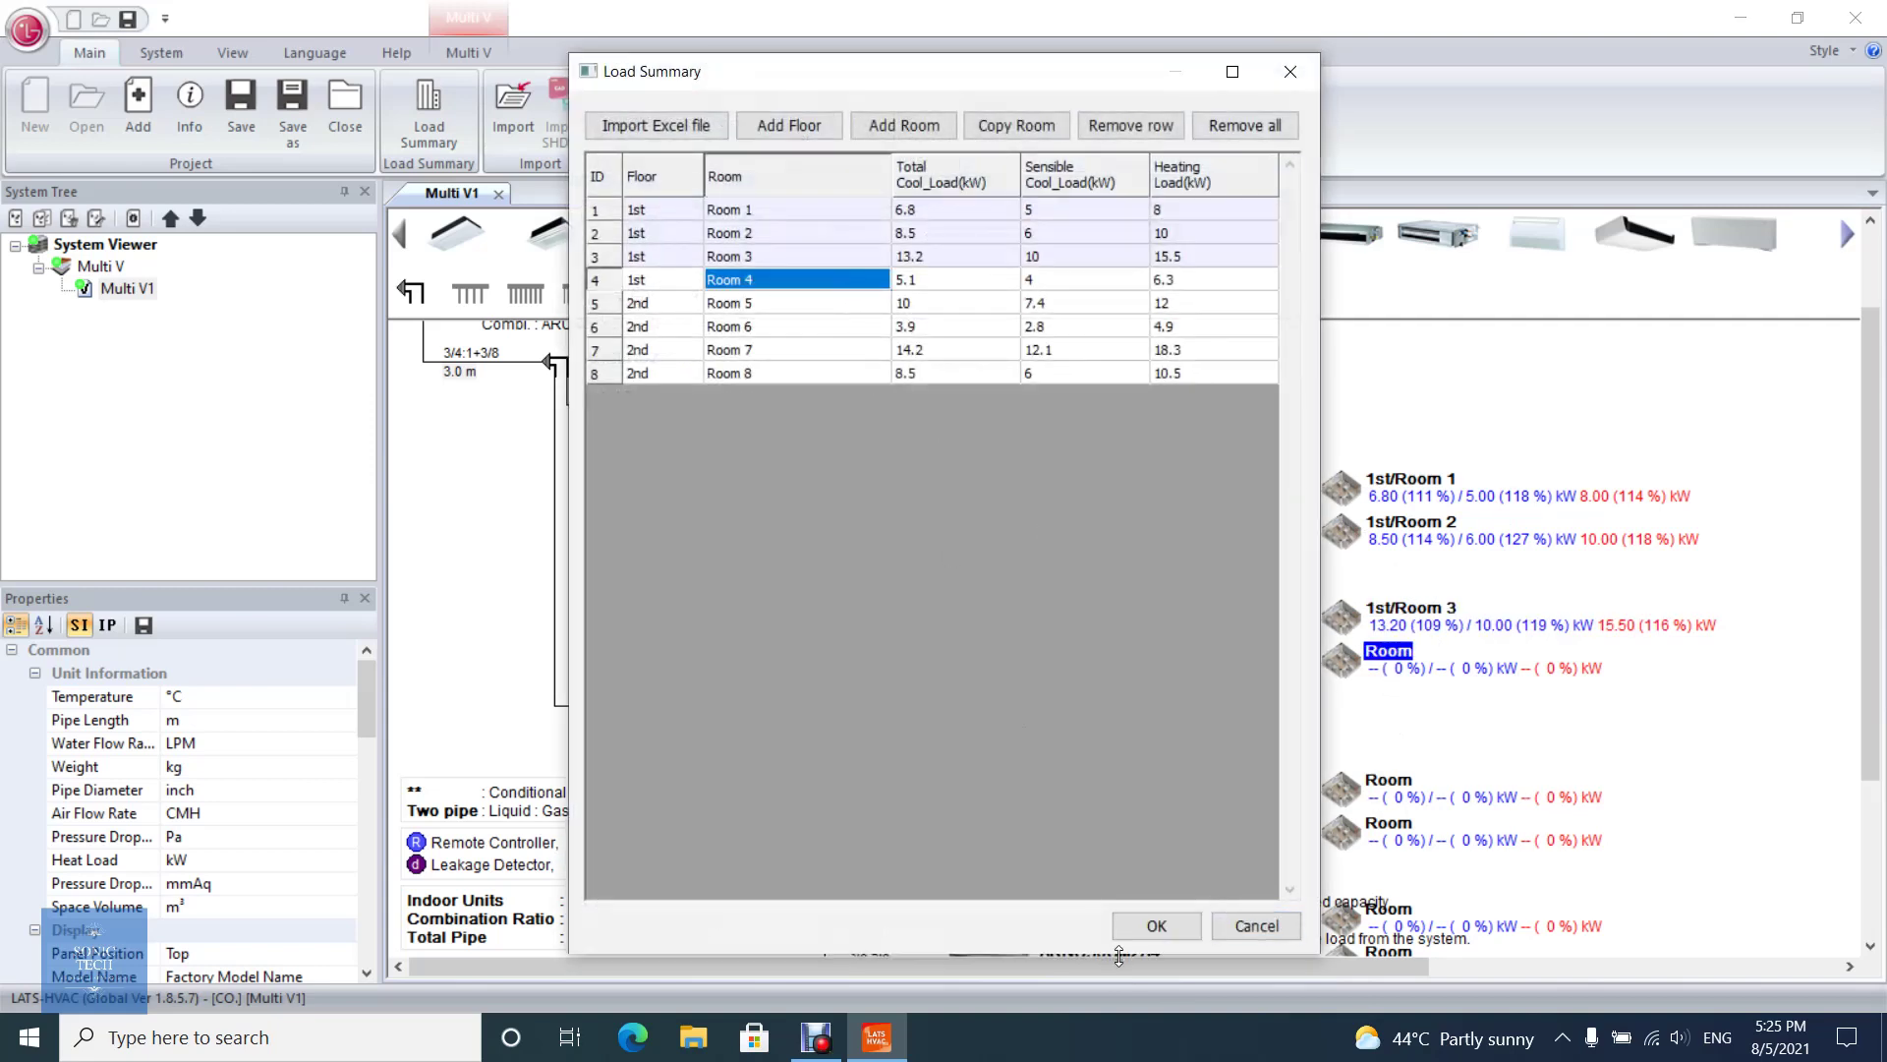
click(1145, 938)
Assign 2nd-floor Rooms 5 and 6 to the fifth and sixth indoor units.
double_click(1389, 779)
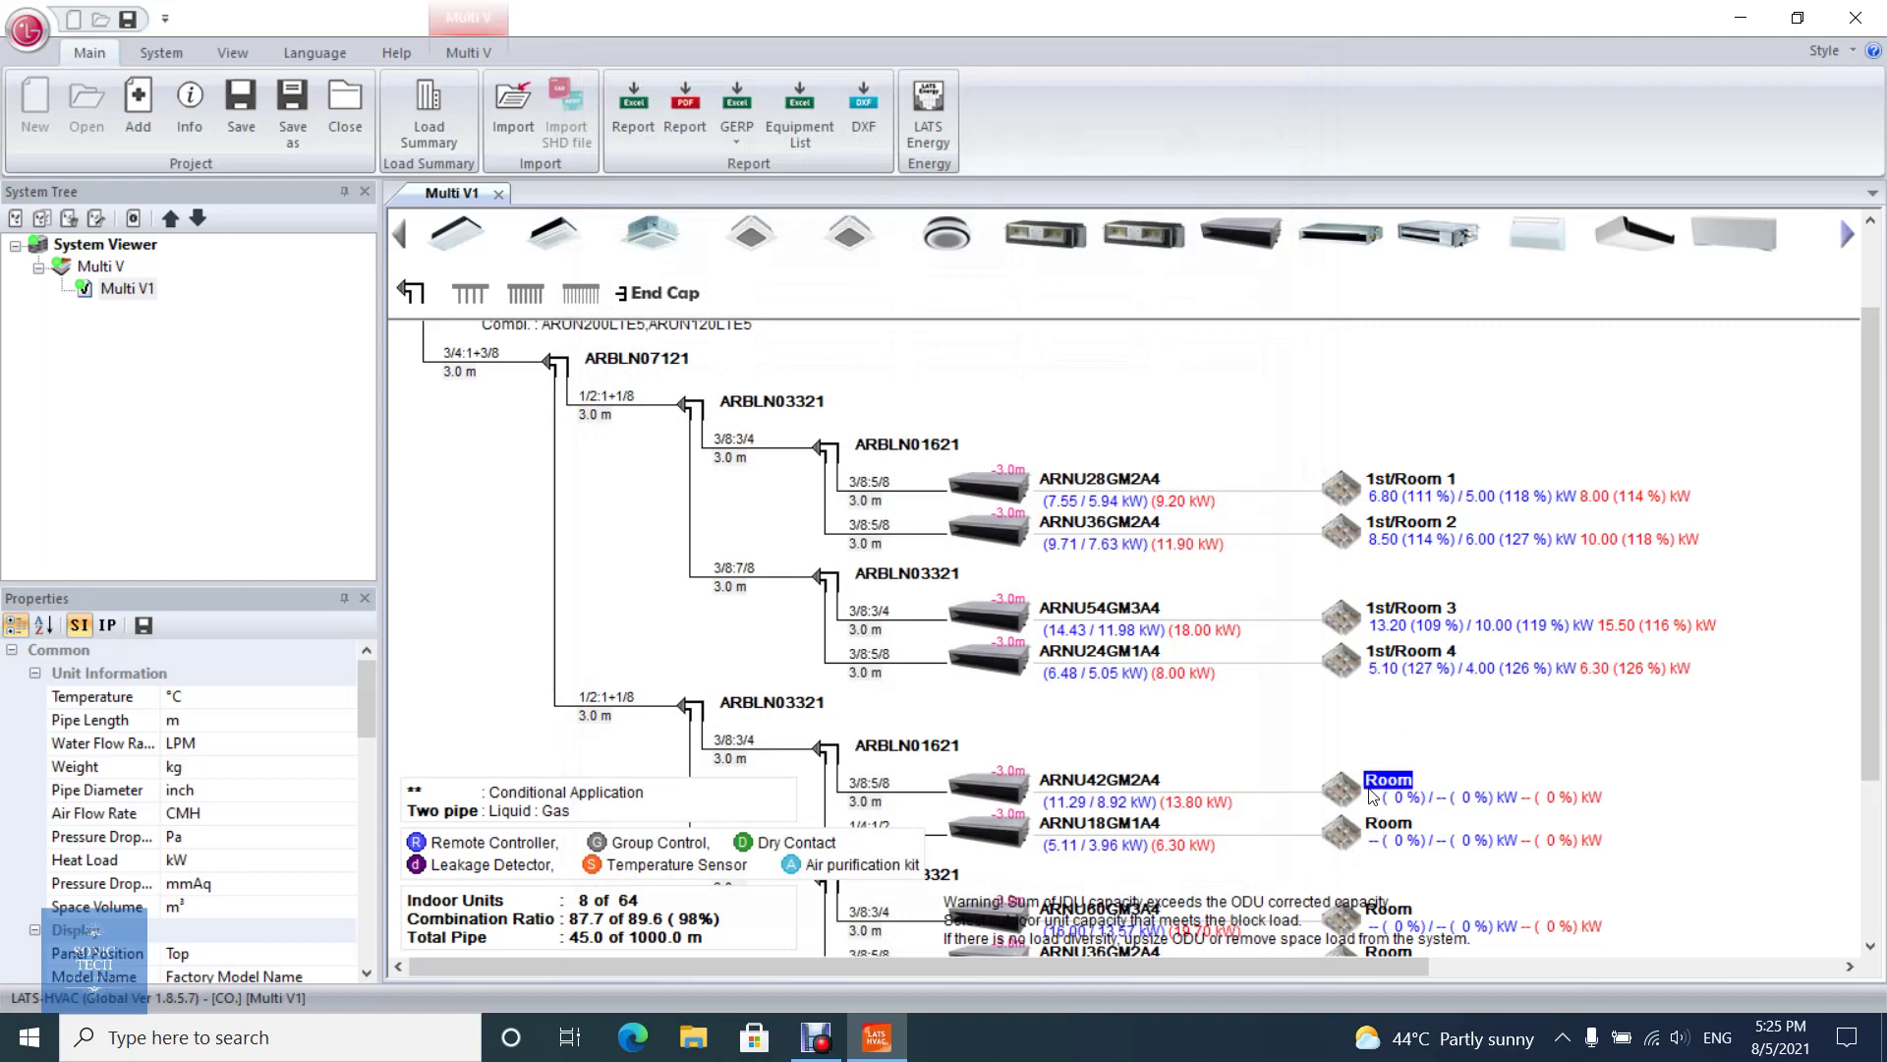
click(900, 305)
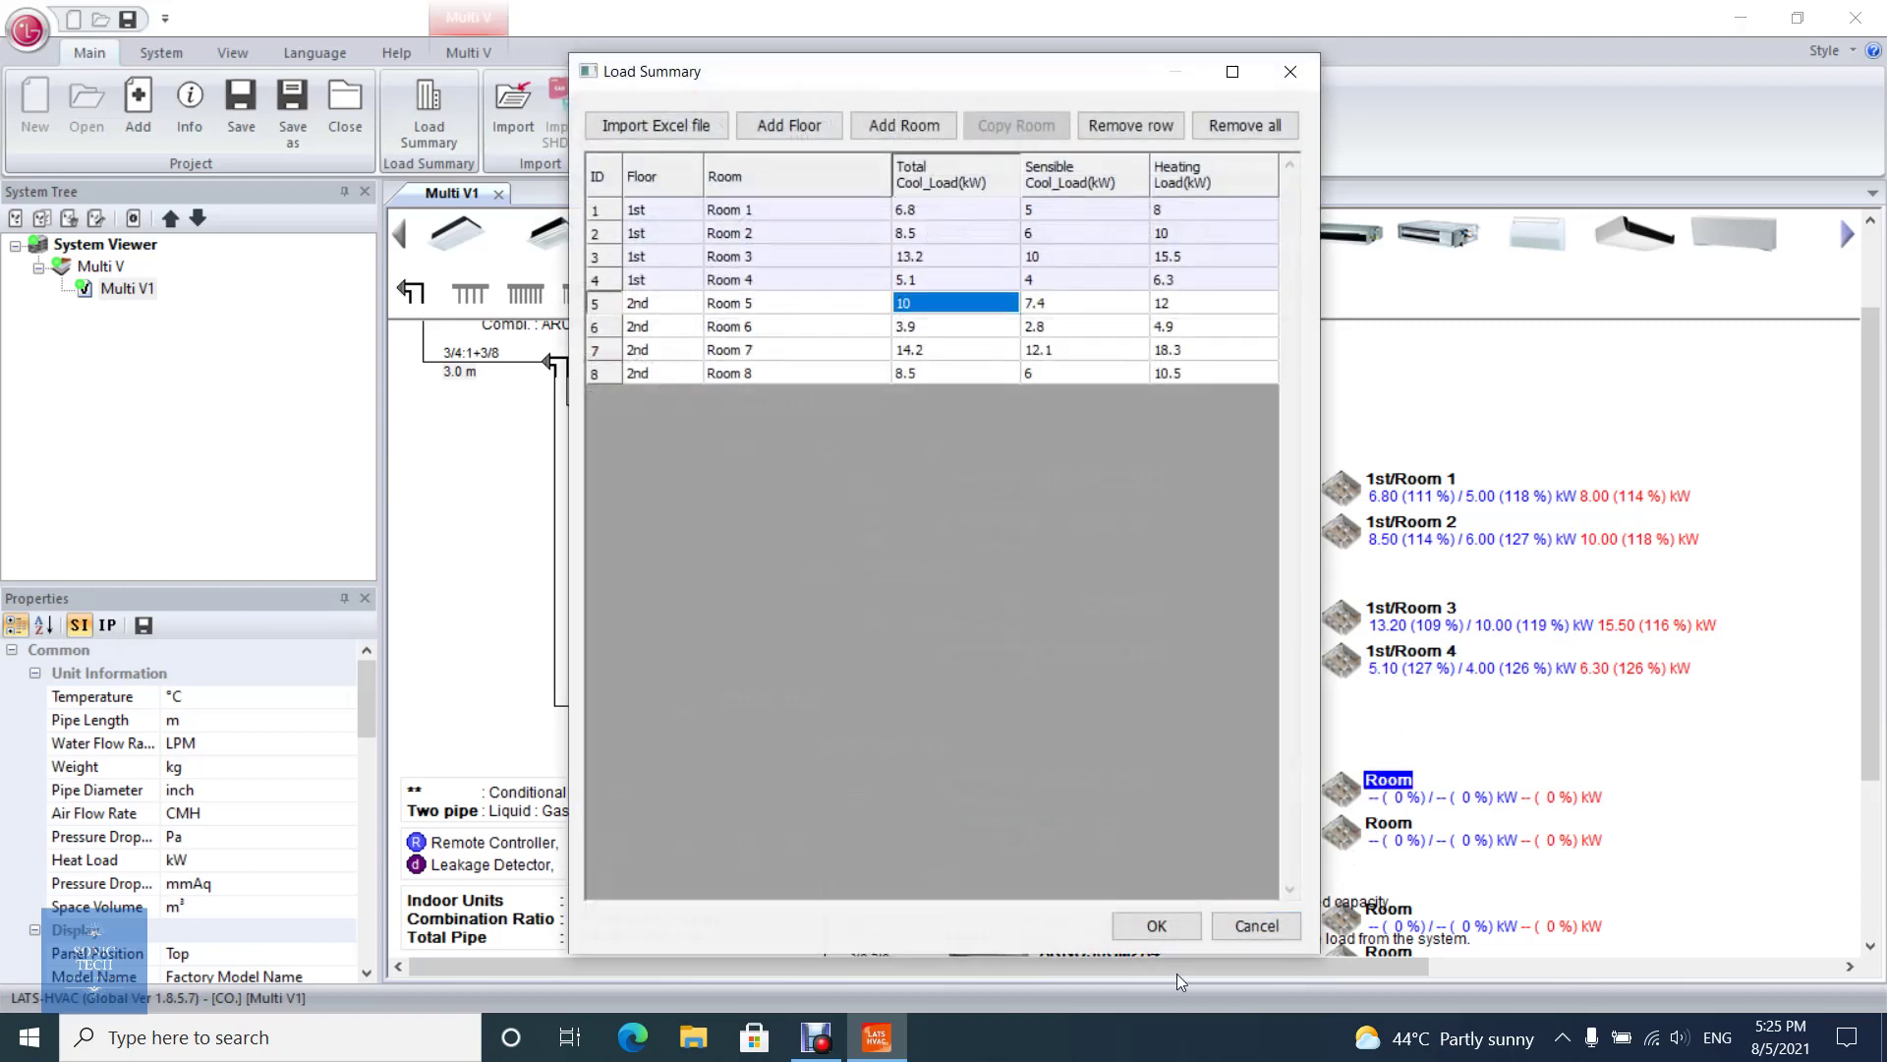
click(1156, 926)
double_click(1389, 823)
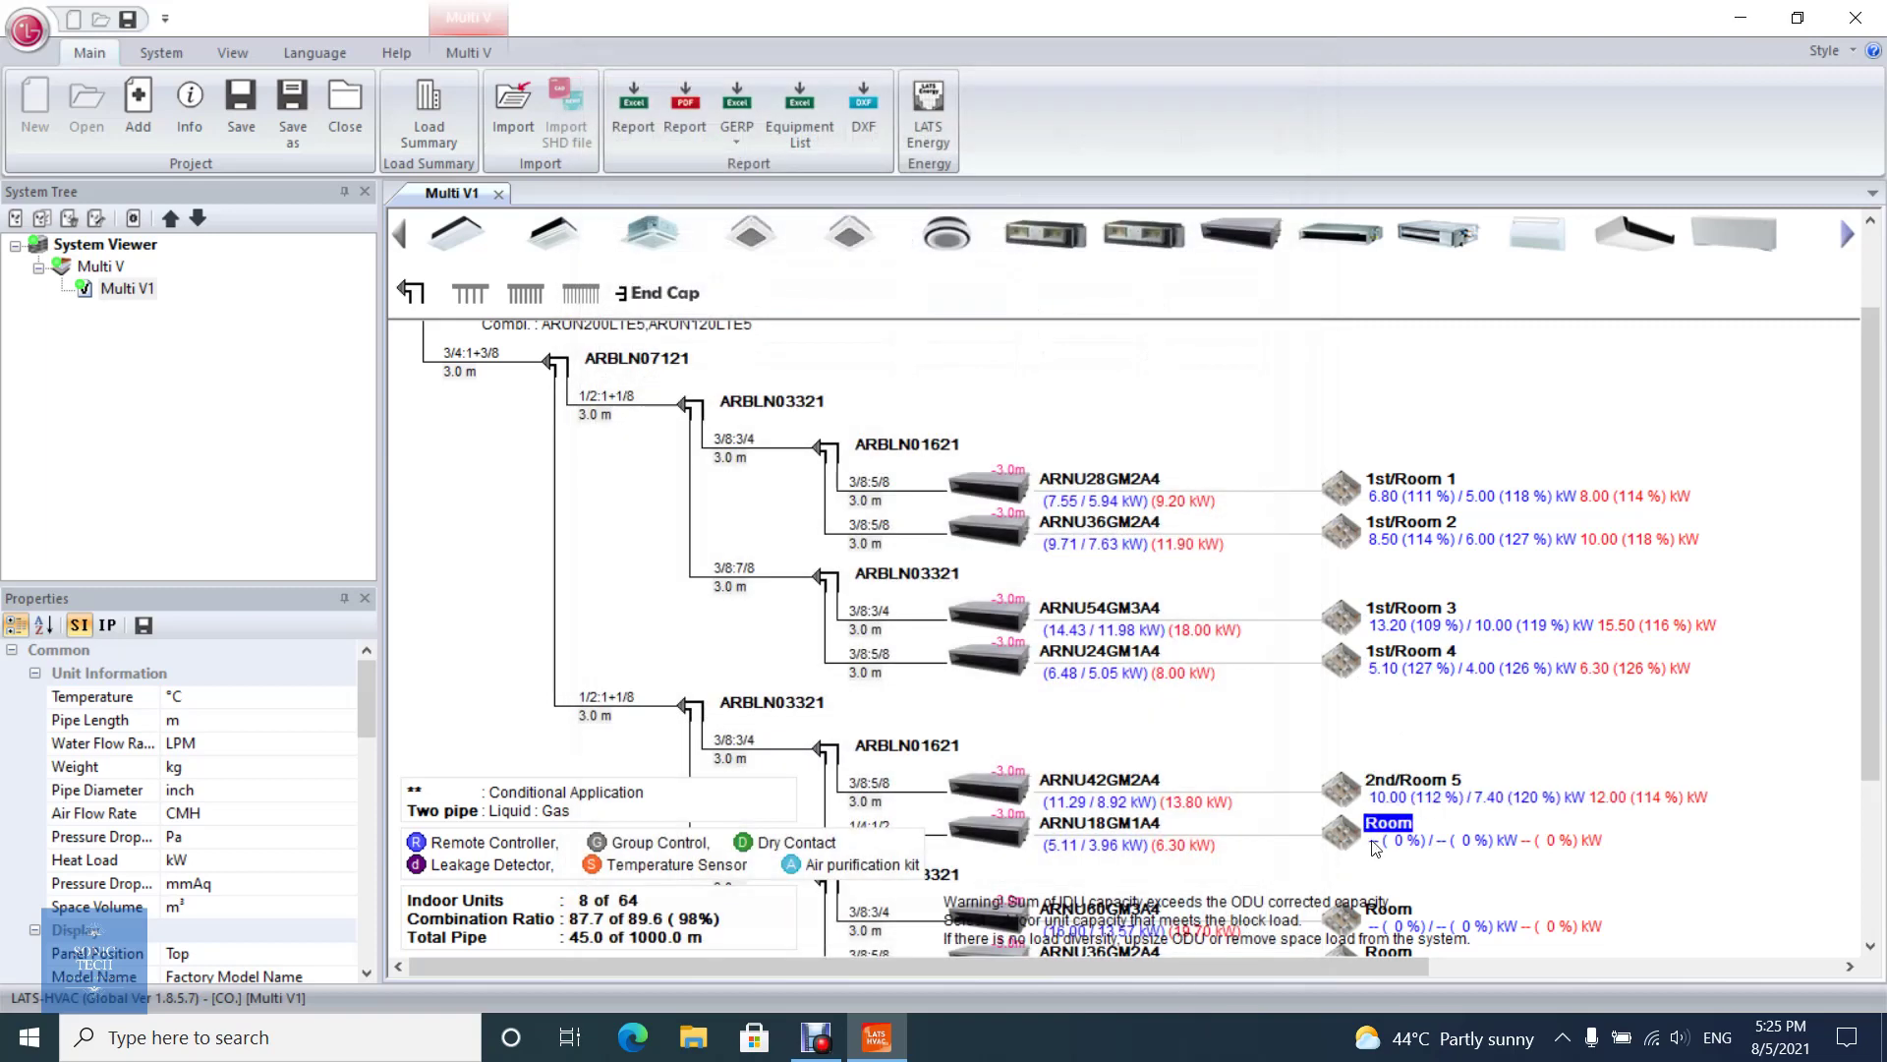
click(826, 327)
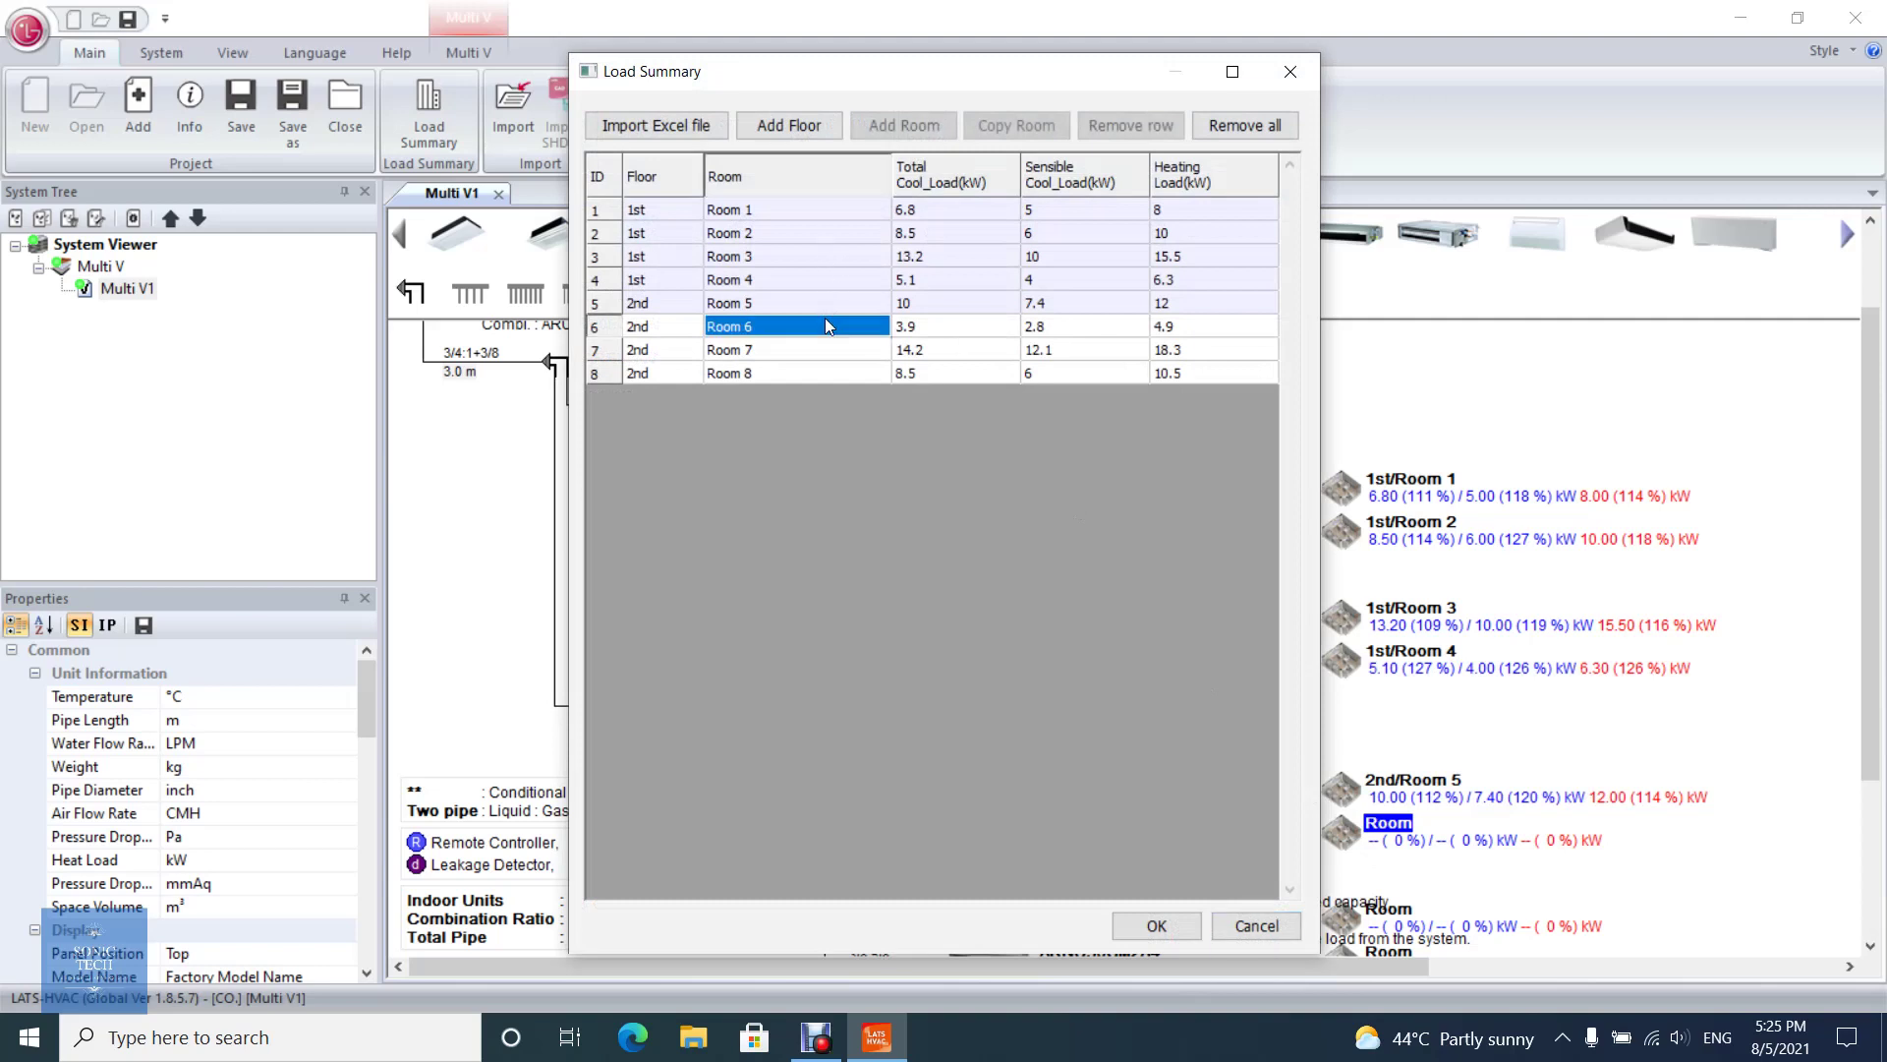
click(1158, 925)
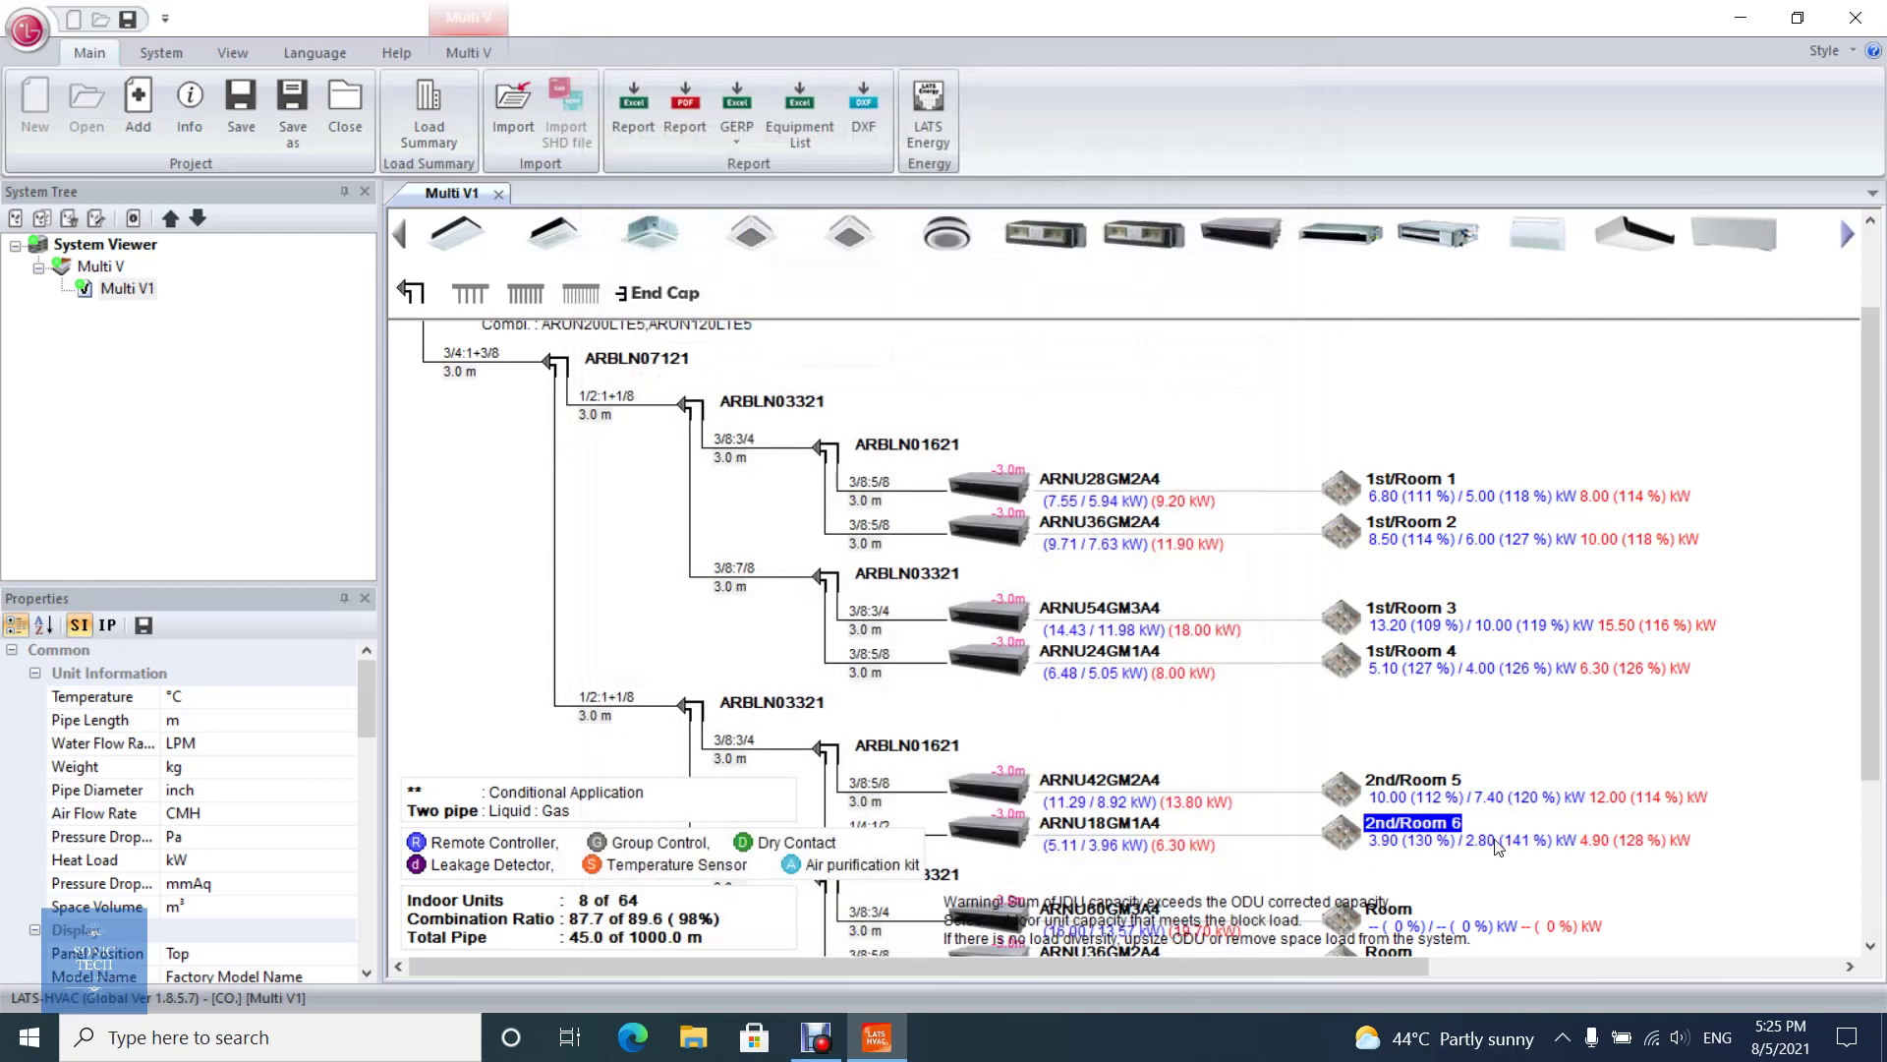
drag(1878, 625, 1877, 726)
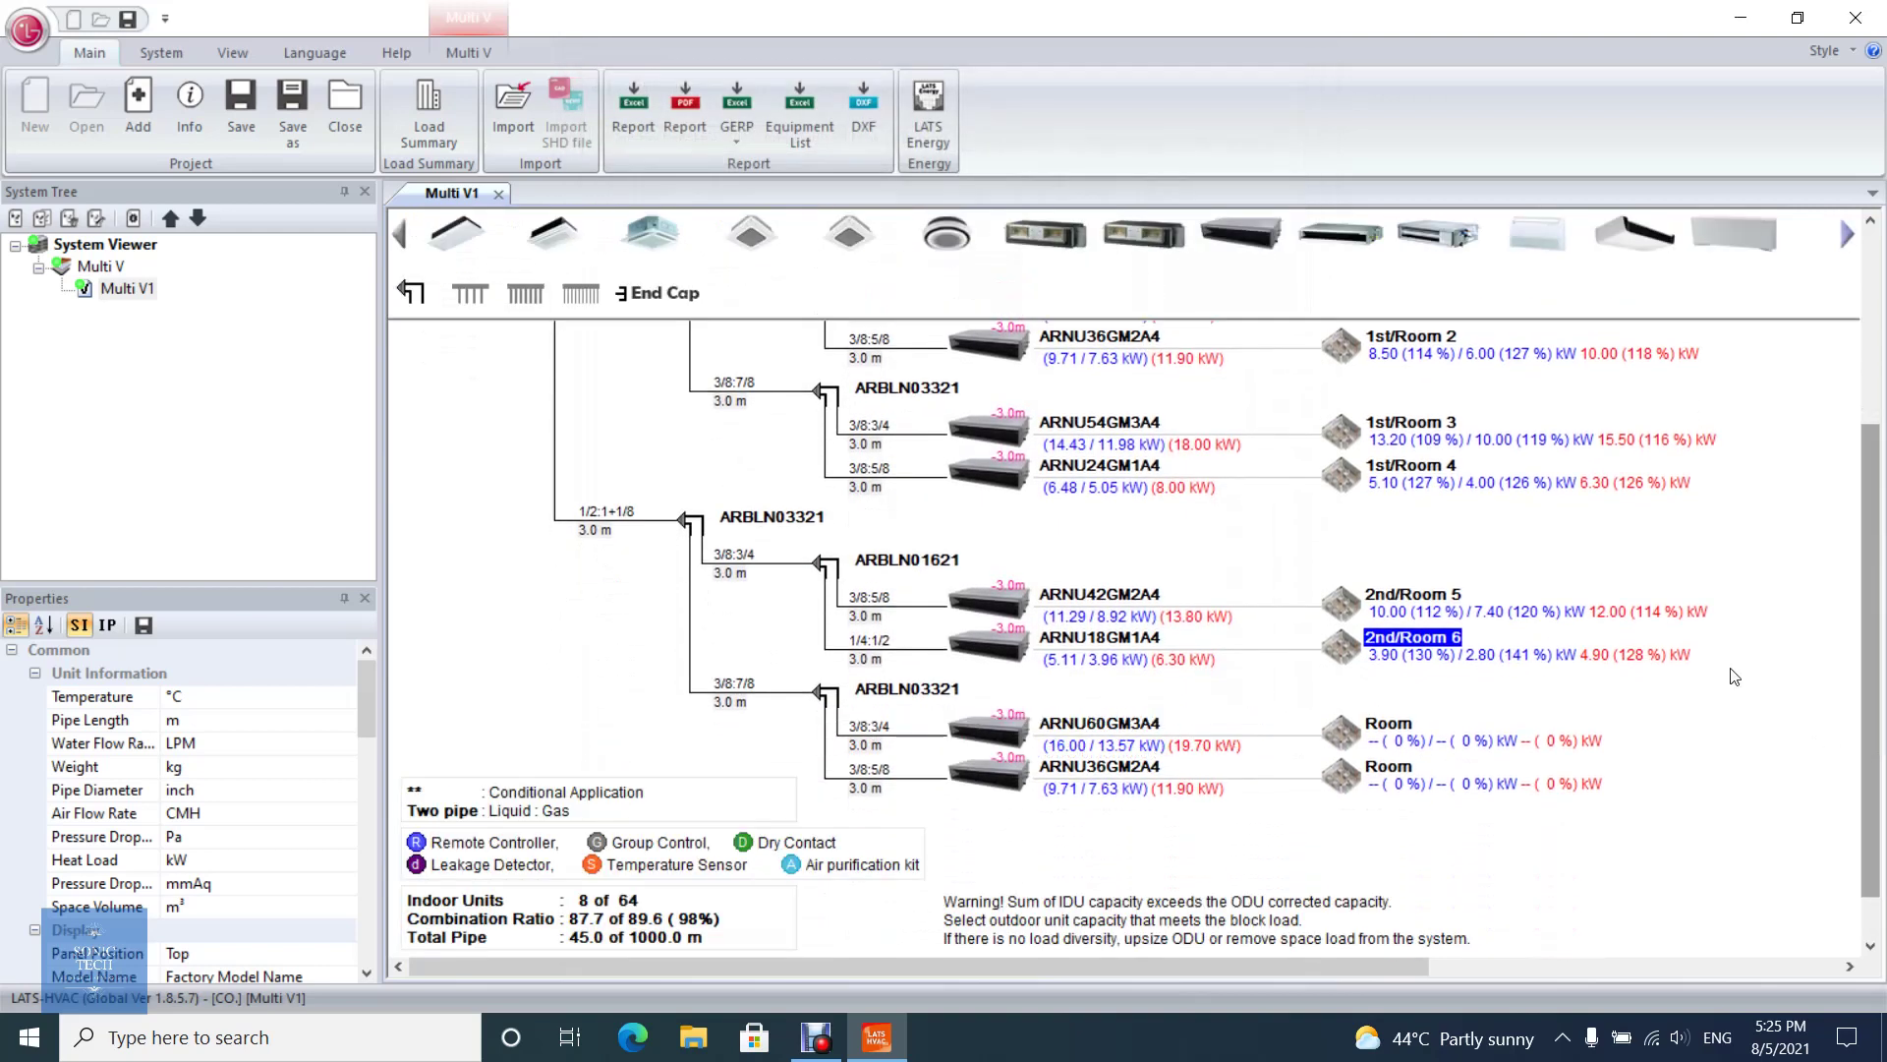
Open the Load Summary from the seventh unit's unassigned Room label, listing eight imported rooms.
double_click(1386, 728)
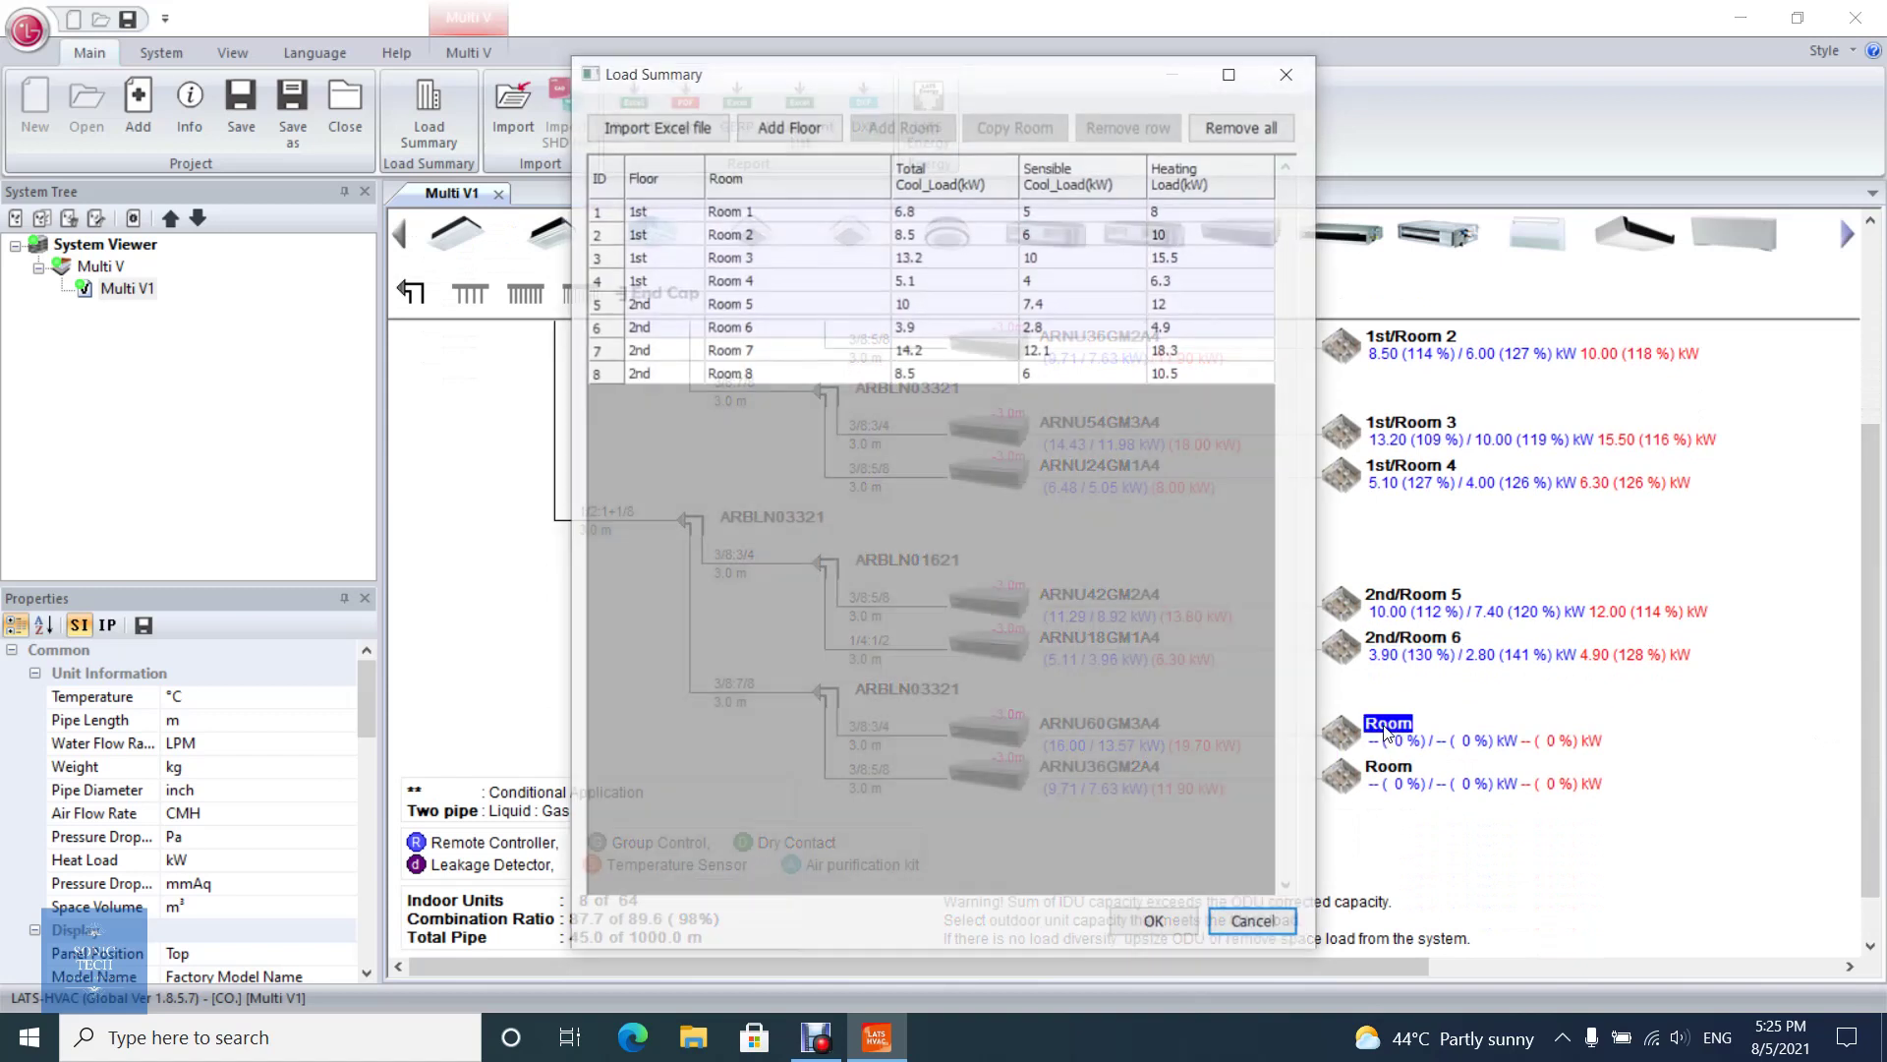